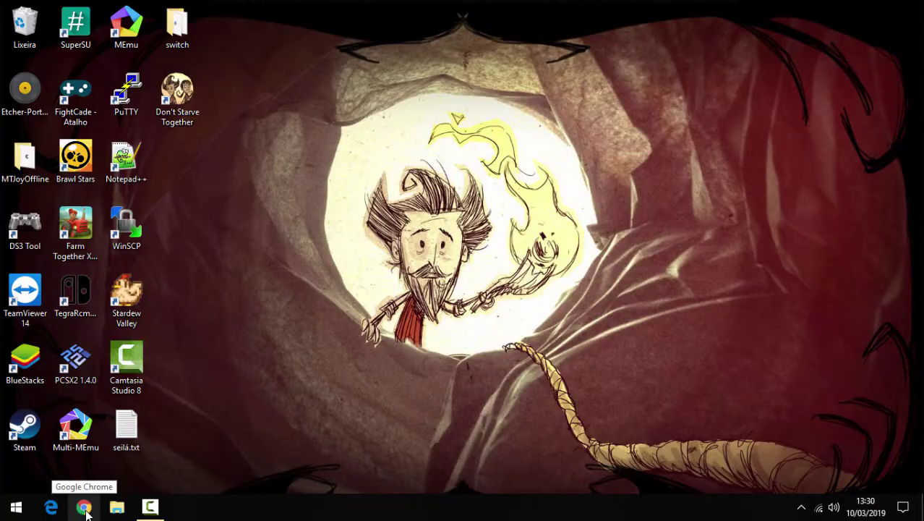
Search Google in Chrome for steamcmd and open the SteamCMD page of the Valve Developer Community, dismissing the translation offer
{"action": "left_click", "coordinate": [84, 508]}
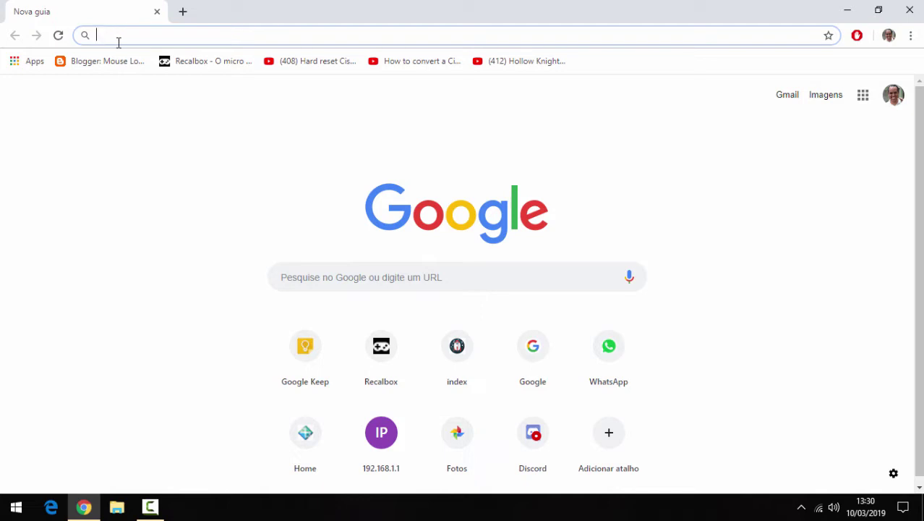
{"action": "type", "text": "steam"}
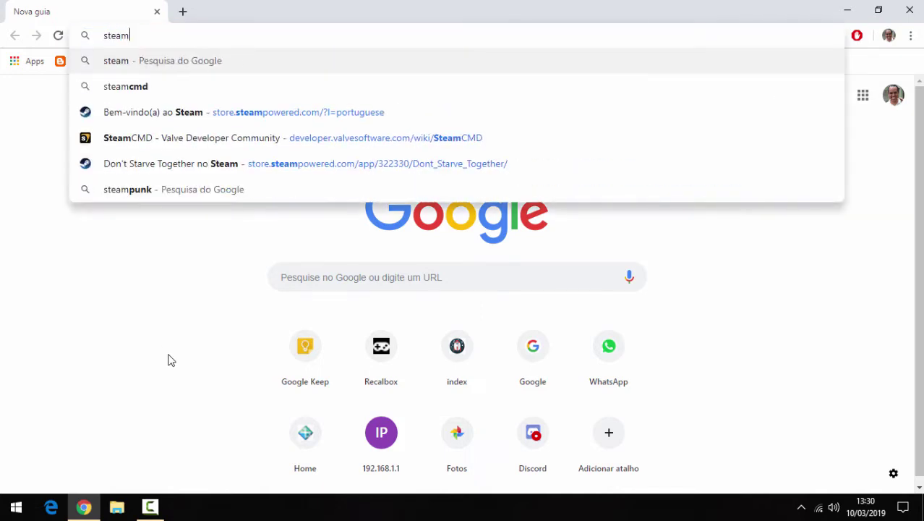
{"action": "key", "text": "BackSpace"}
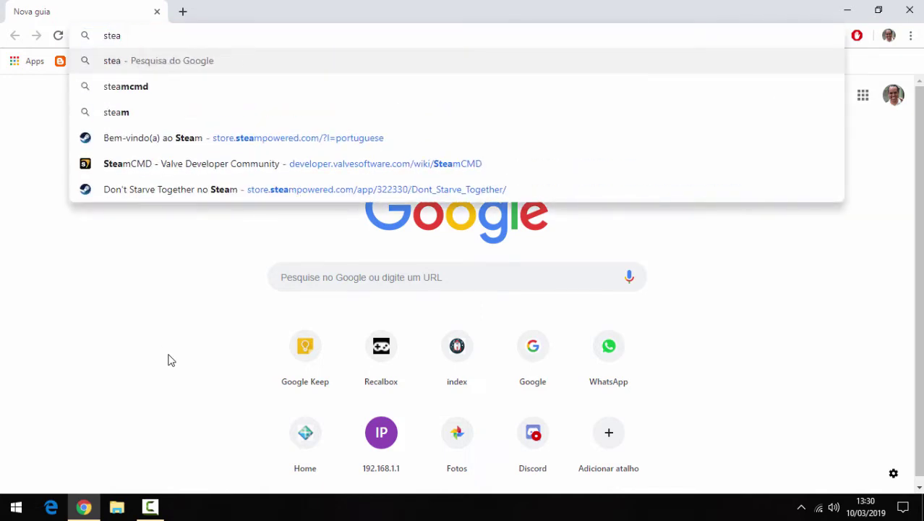
{"action": "key", "text": "Down"}
{"action": "key", "text": "Return"}
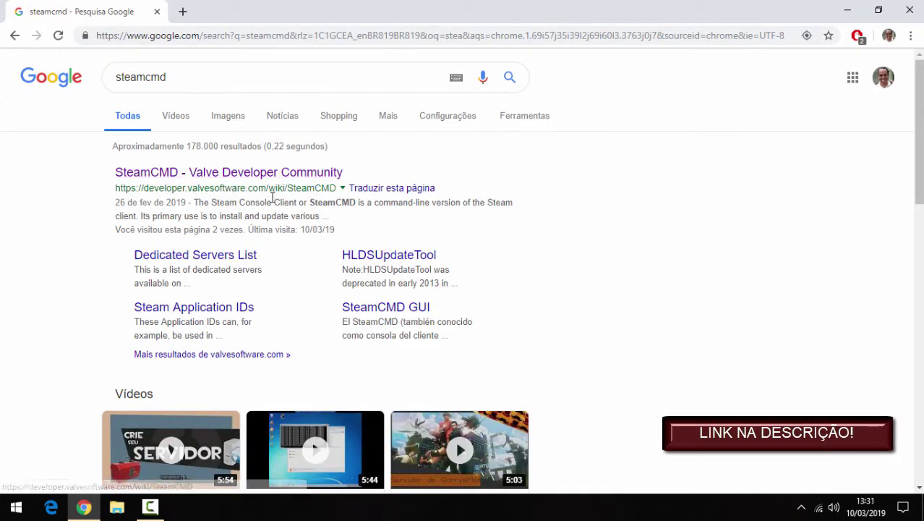
{"action": "left_click", "coordinate": [244, 179]}
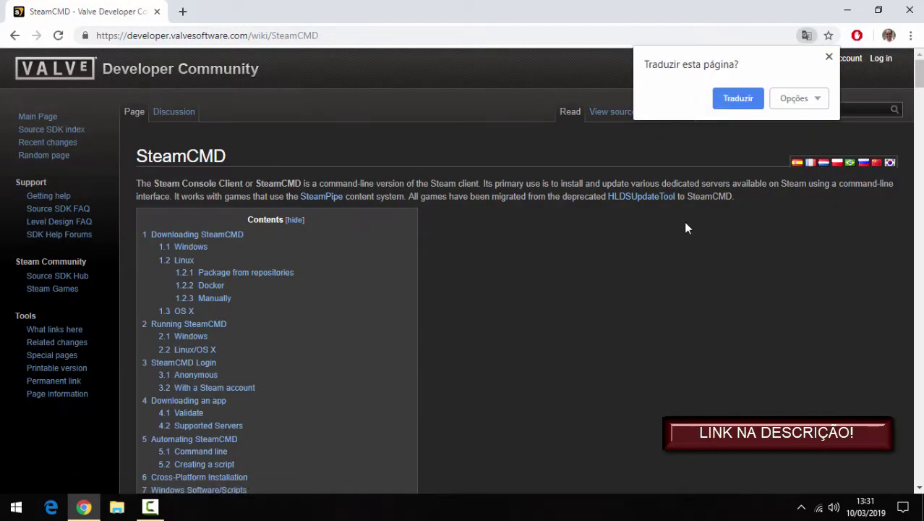
{"action": "left_click", "coordinate": [829, 56]}
Examine the Windows instructions in the Downloading SteamCMD section, especially the example folder path
{"action": "scroll", "coordinate": [471, 355], "scroll_direction": "down", "scroll_amount": 6}
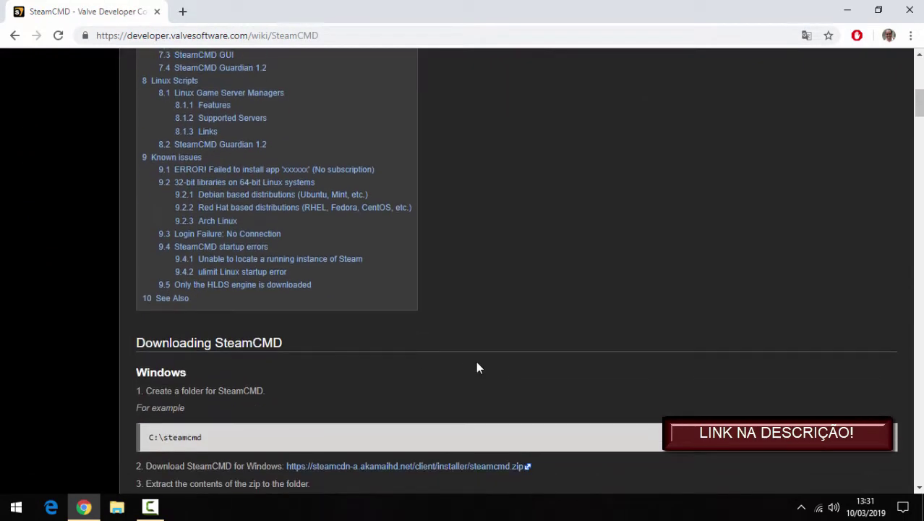
{"action": "scroll", "coordinate": [477, 365], "scroll_direction": "down", "scroll_amount": 3}
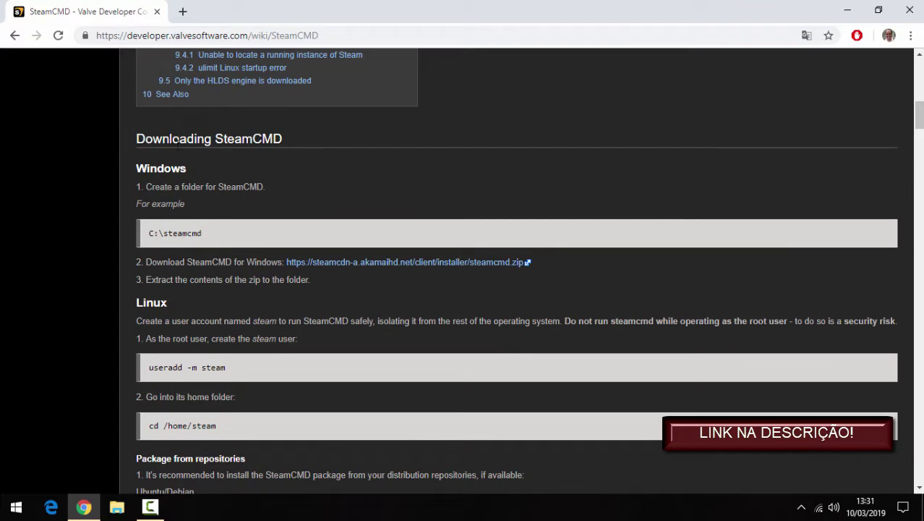
{"action": "left_click_drag", "start_coordinate": [179, 140], "coordinate": [289, 145]}
{"action": "left_click", "coordinate": [269, 166]}
{"action": "mouse_move", "coordinate": [151, 235]}
{"action": "left_mouse_down"}
{"action": "mouse_move", "coordinate": [210, 240]}
{"action": "mouse_move", "coordinate": [161, 236]}
{"action": "left_mouse_up"}
{"action": "left_click", "coordinate": [211, 241]}
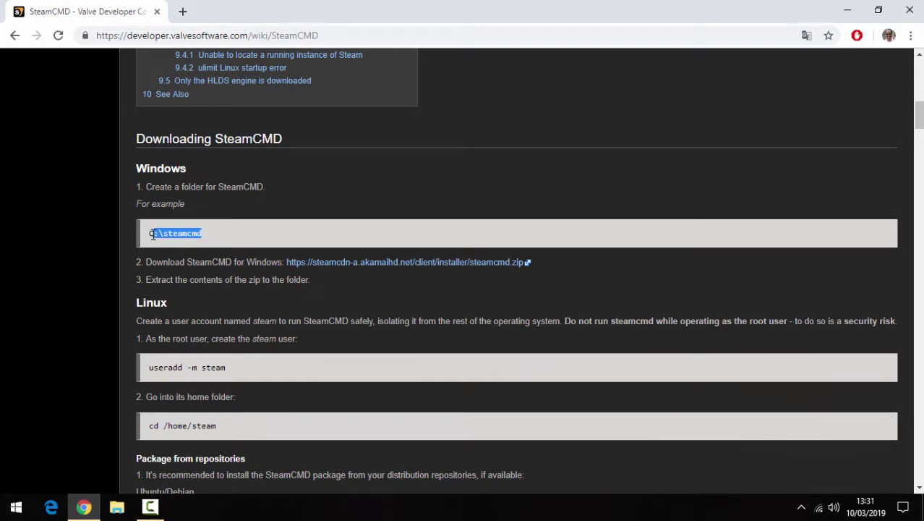
{"action": "left_click", "coordinate": [155, 236]}
{"action": "triple_click", "coordinate": [167, 233]}
{"action": "left_click", "coordinate": [217, 232]}
{"action": "left_click_drag", "start_coordinate": [152, 233], "coordinate": [206, 238]}
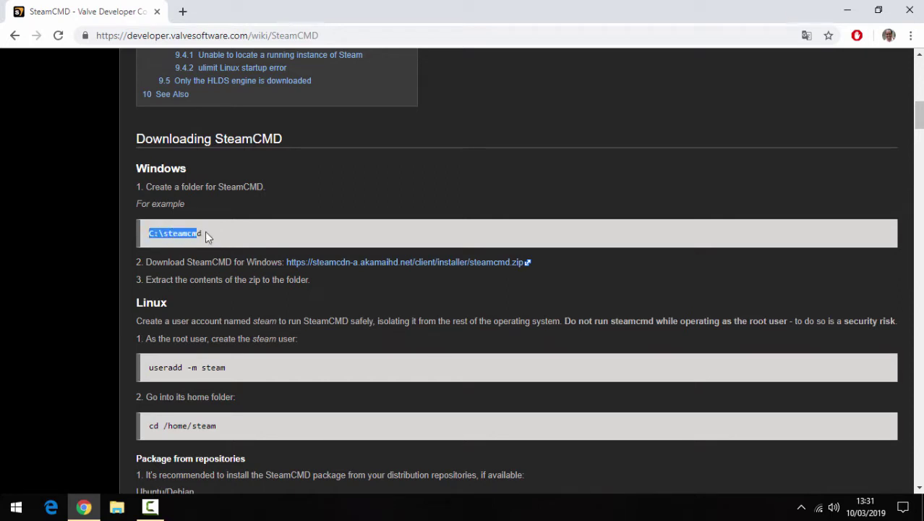
{"action": "left_click", "coordinate": [153, 233]}
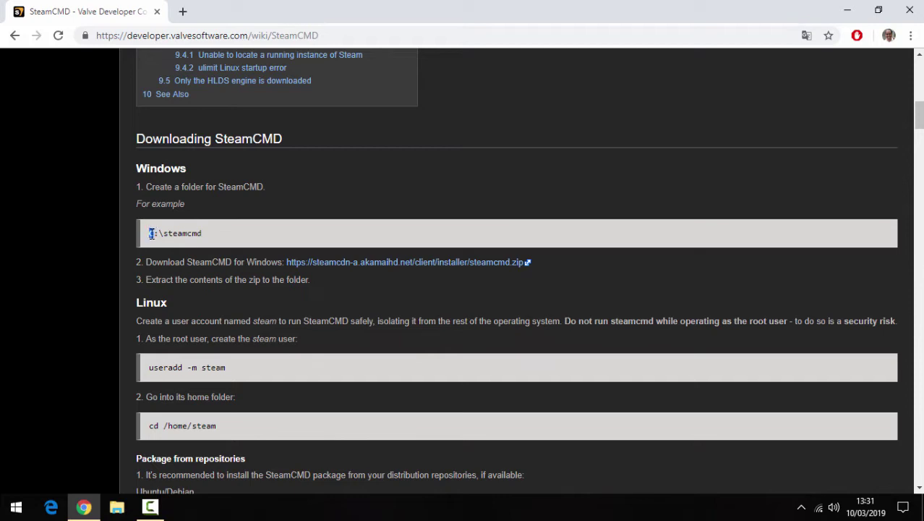
{"action": "left_click", "coordinate": [219, 237]}
Download the steamcmd.zip archive for Windows from the SteamCMD page
{"action": "left_click_drag", "start_coordinate": [148, 265], "coordinate": [246, 265]}
{"action": "left_click", "coordinate": [342, 275]}
{"action": "left_click", "coordinate": [443, 265]}
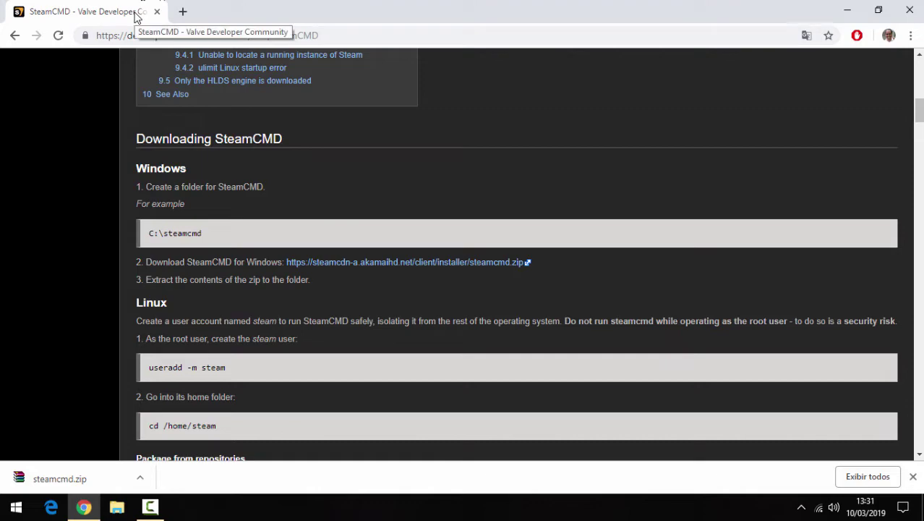
Switch to File Explorer and extract steamcmd.zip directly into the Downloads folder
{"action": "key", "text": "super+d"}
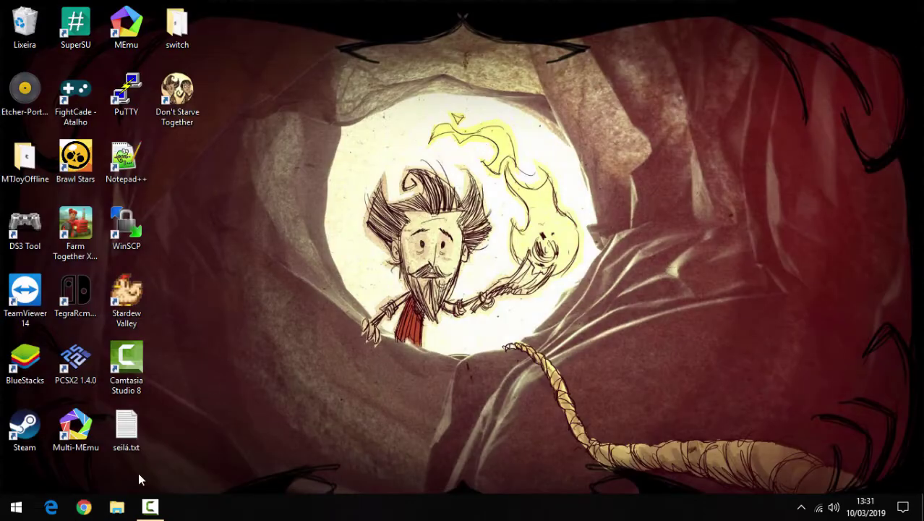
{"action": "left_click", "coordinate": [117, 509]}
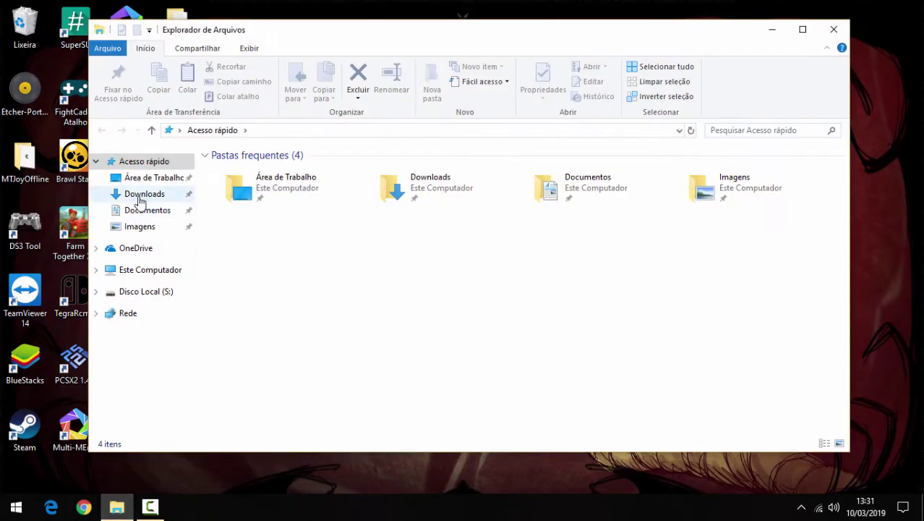
{"action": "left_click", "coordinate": [139, 197]}
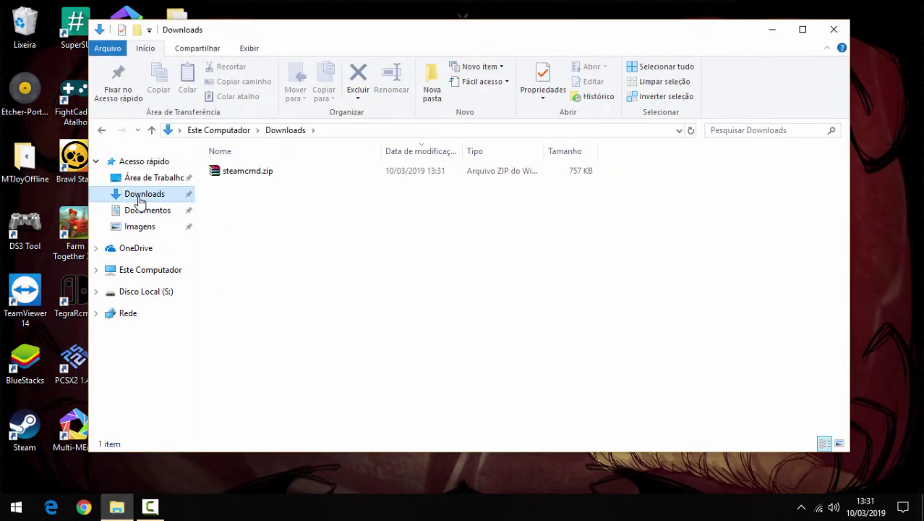
{"action": "right_click", "coordinate": [248, 178]}
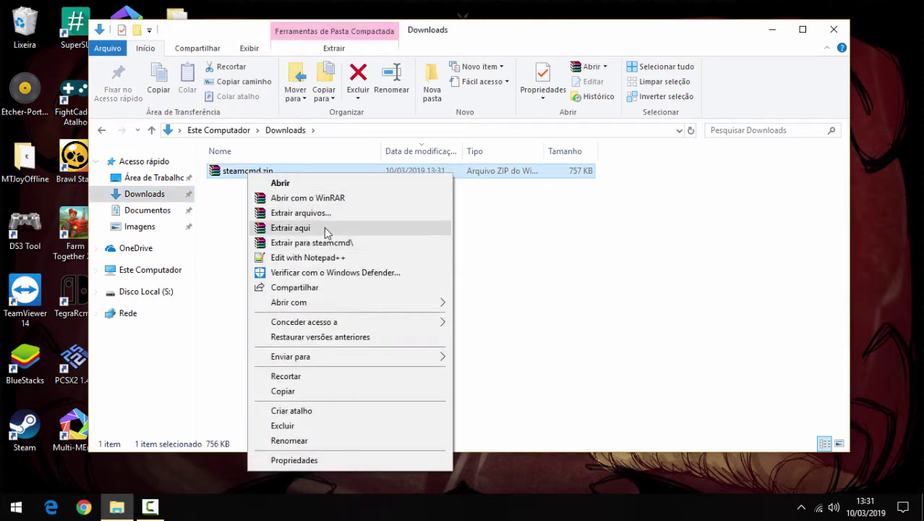
{"action": "left_click", "coordinate": [324, 227]}
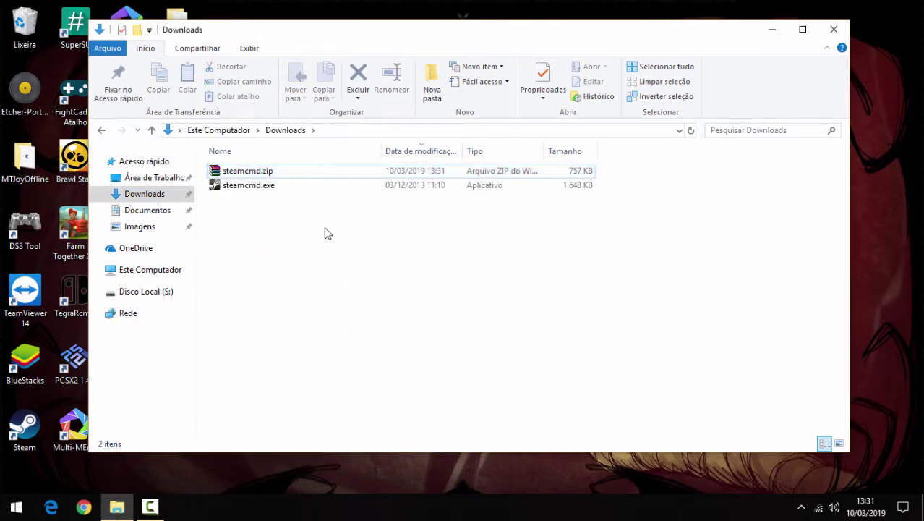
{"action": "left_click", "coordinate": [247, 190]}
{"action": "double_click", "coordinate": [244, 187]}
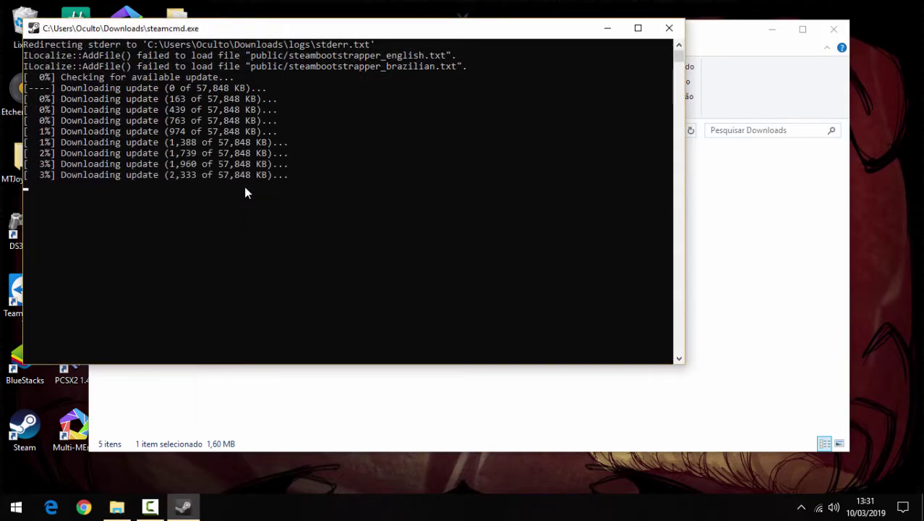
{"action": "left_click", "coordinate": [669, 28]}
{"action": "left_click", "coordinate": [264, 282]}
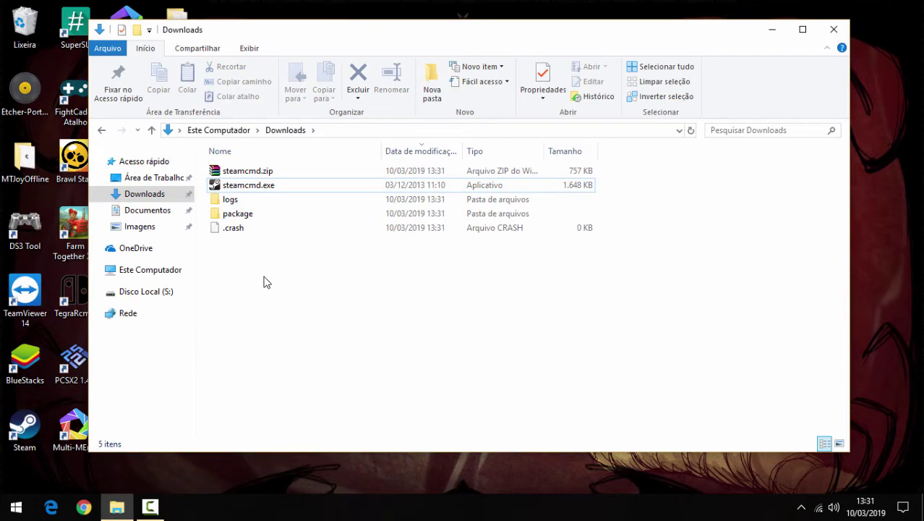
{"action": "left_click_drag", "start_coordinate": [259, 269], "coordinate": [230, 204]}
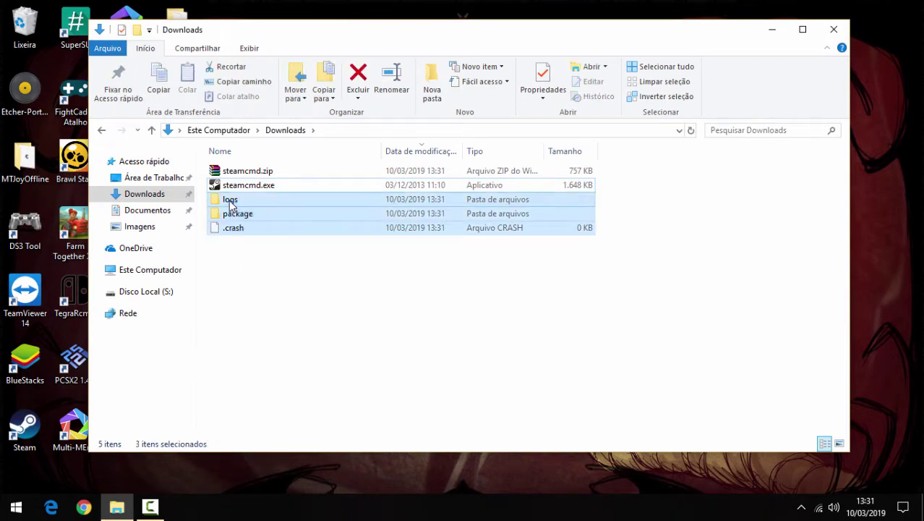
{"action": "key", "text": "Delete"}
Cut steamcmd.exe from Downloads and create a folder named steamcmd at the root of drive C:
{"action": "right_click", "coordinate": [244, 187]}
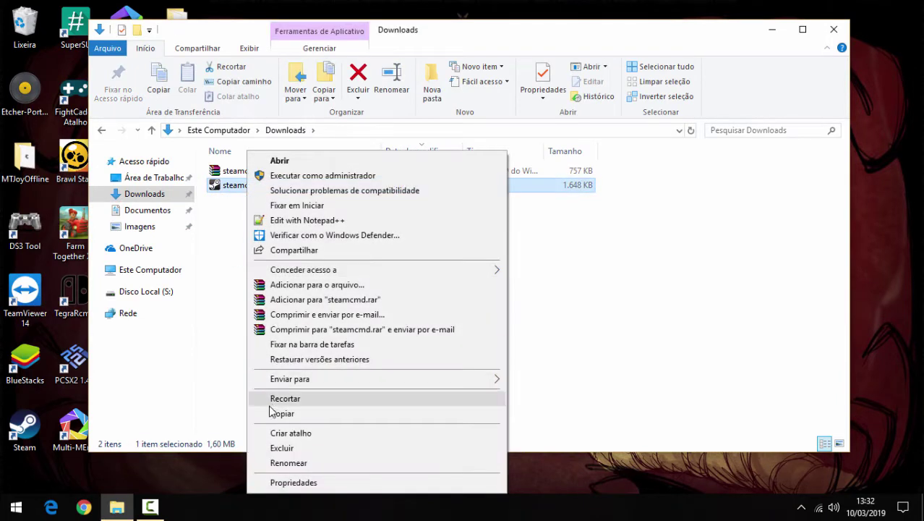
{"action": "left_click", "coordinate": [282, 402]}
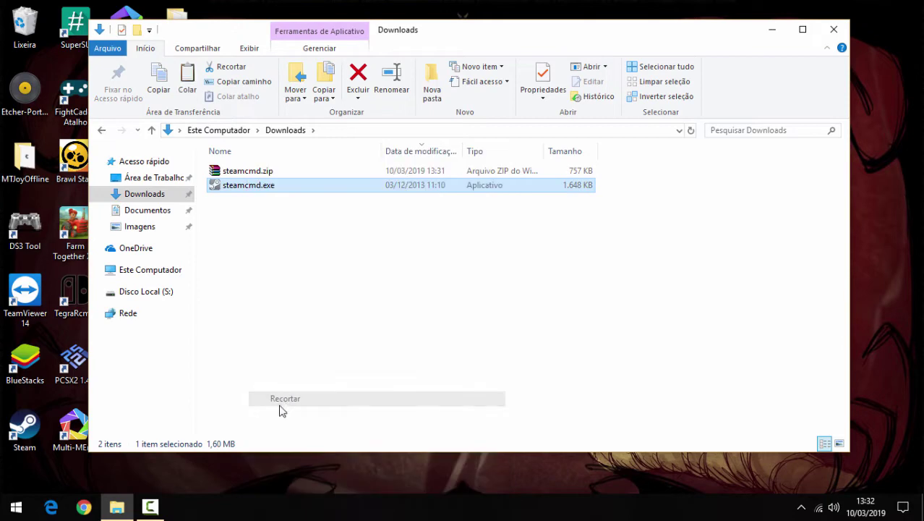
{"action": "left_click", "coordinate": [156, 280]}
{"action": "double_click", "coordinate": [335, 336]}
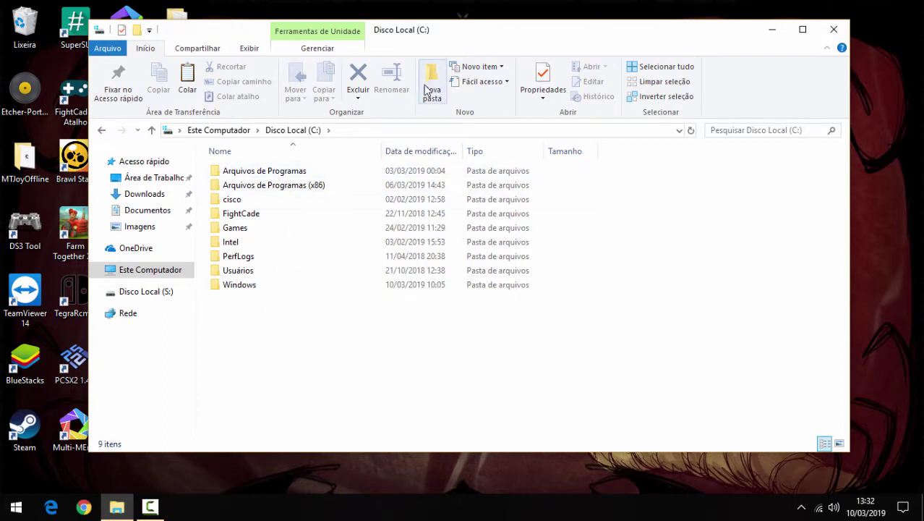
{"action": "left_click", "coordinate": [168, 276]}
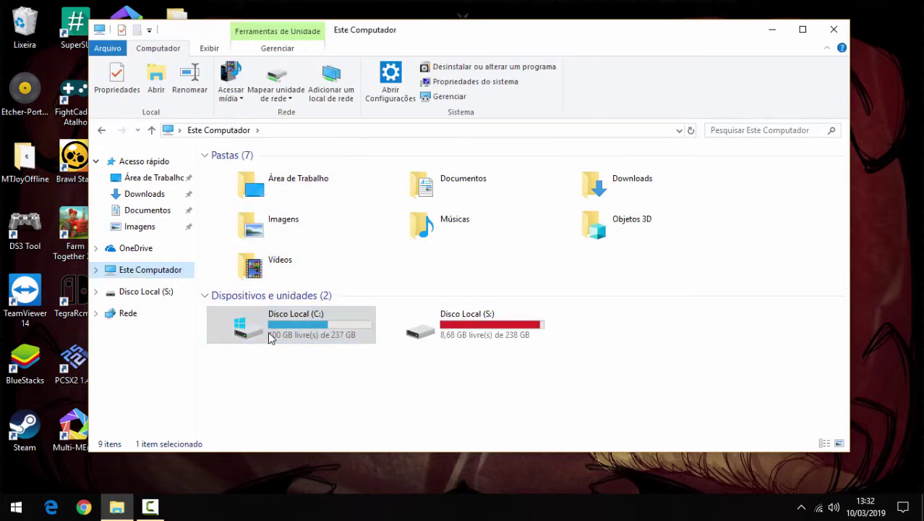
{"action": "double_click", "coordinate": [292, 325]}
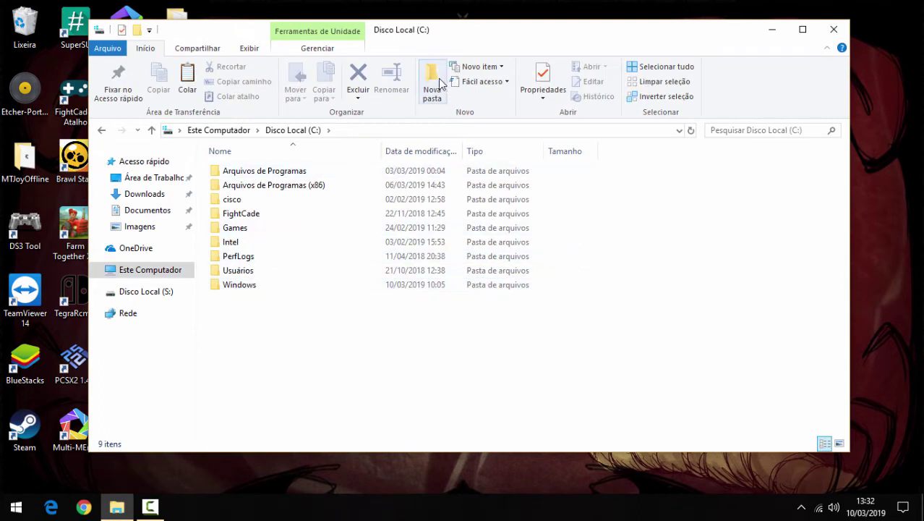
{"action": "left_click", "coordinate": [438, 86]}
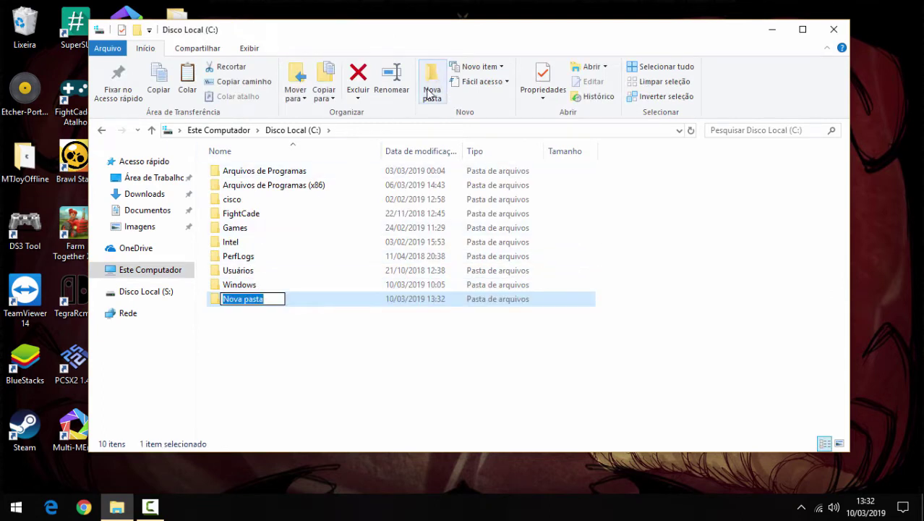
{"action": "type", "text": "steamcmd"}
{"action": "key", "text": "Return"}
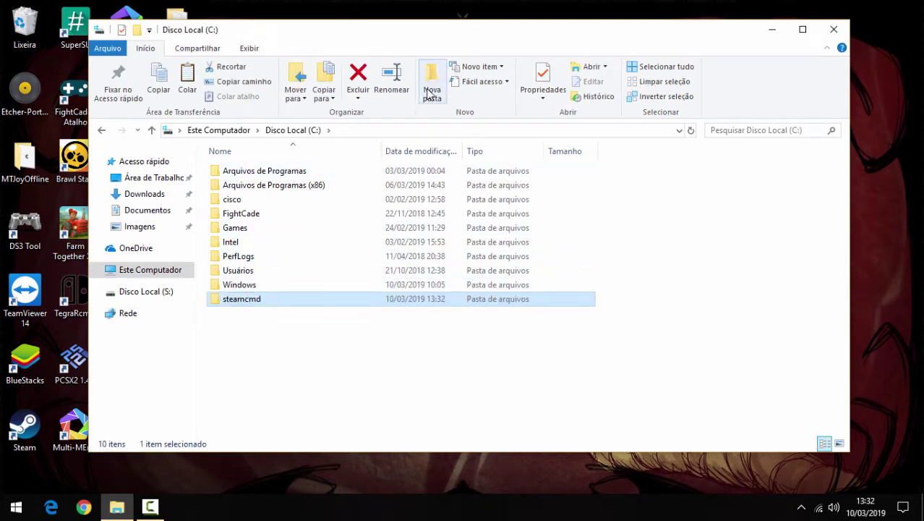
Paste the cut steamcmd.exe into the new C:\steamcmd folder
{"action": "double_click", "coordinate": [237, 301]}
{"action": "right_click", "coordinate": [232, 236]}
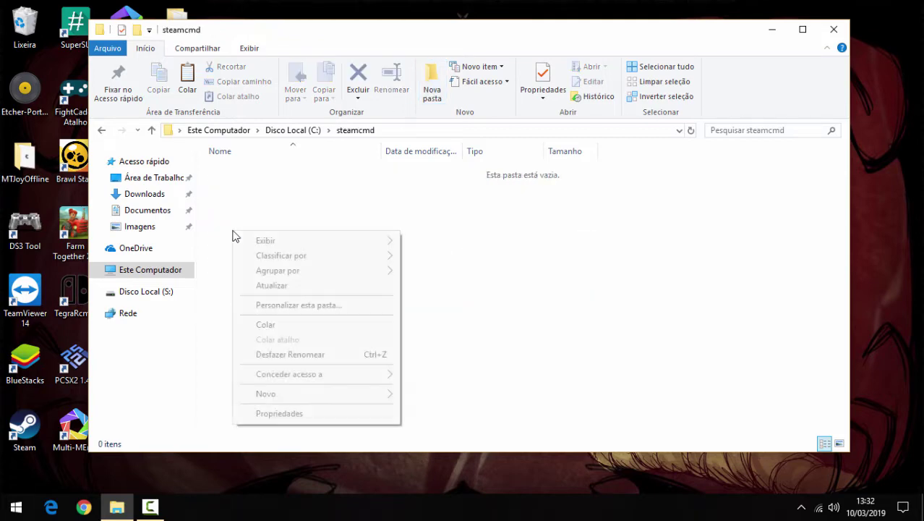
{"action": "left_click", "coordinate": [287, 324]}
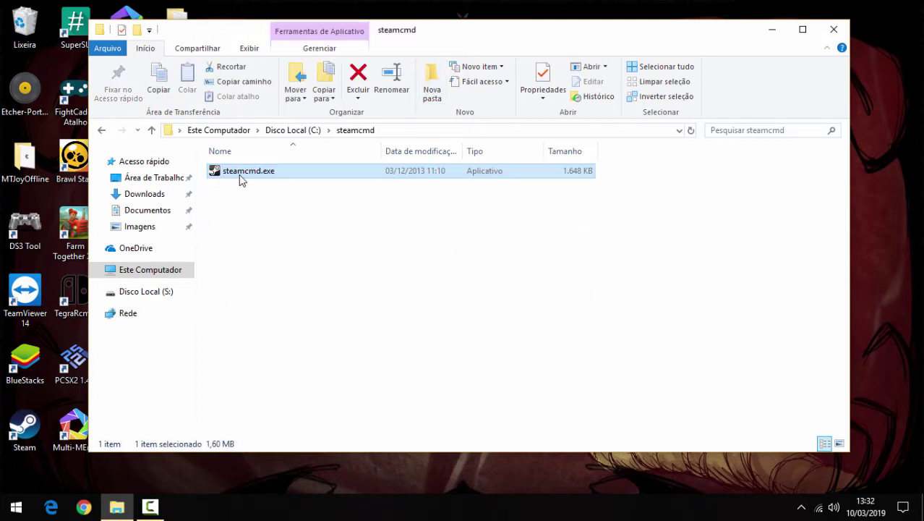
Run steamcmd.exe from C:\steamcmd to download and install its updates, and exit the Steam console with the quit command
{"action": "double_click", "coordinate": [241, 173]}
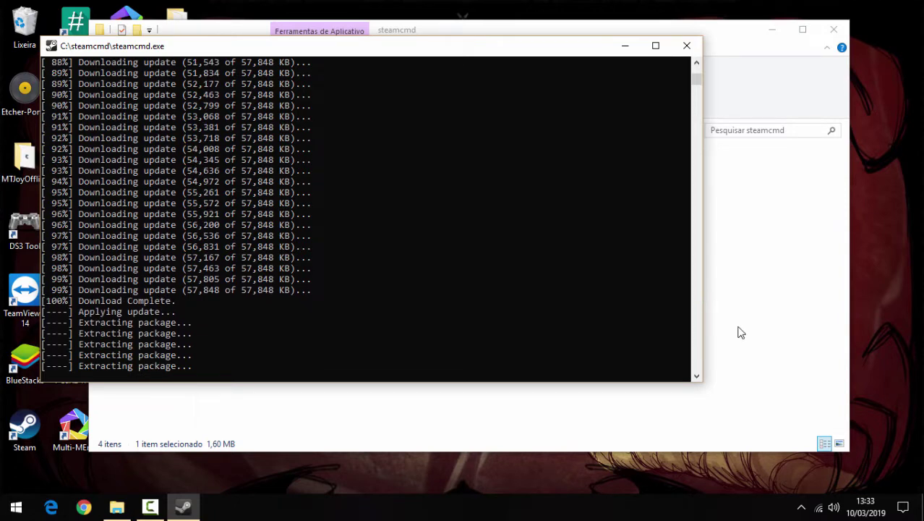
{"action": "left_click", "coordinate": [726, 42]}
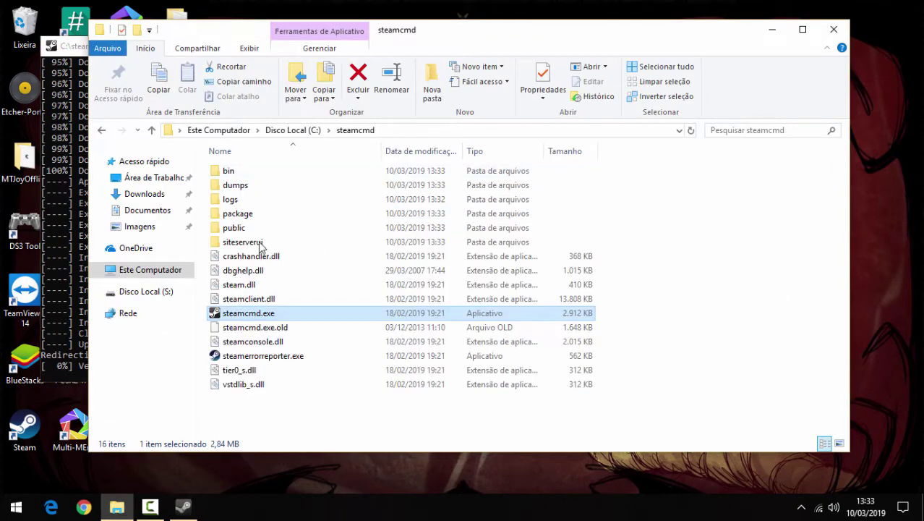
{"action": "left_click", "coordinate": [78, 42]}
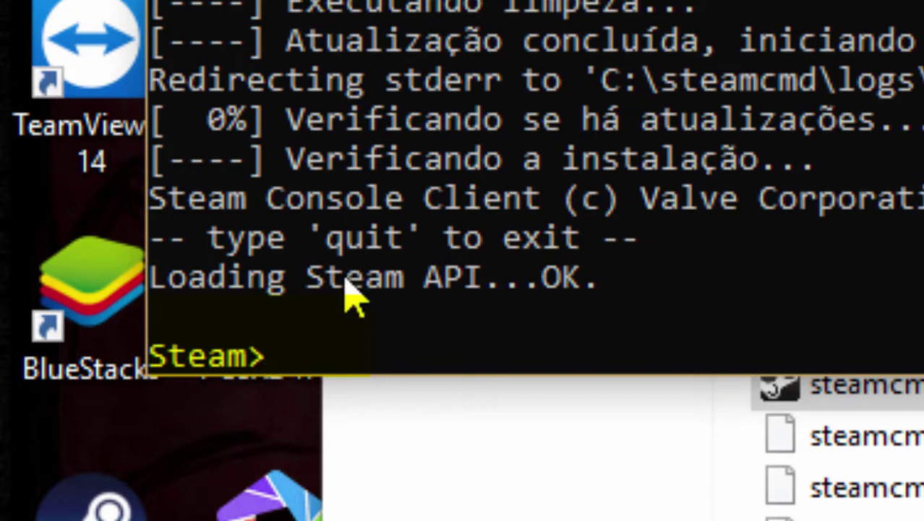
{"action": "type", "text": "quit"}
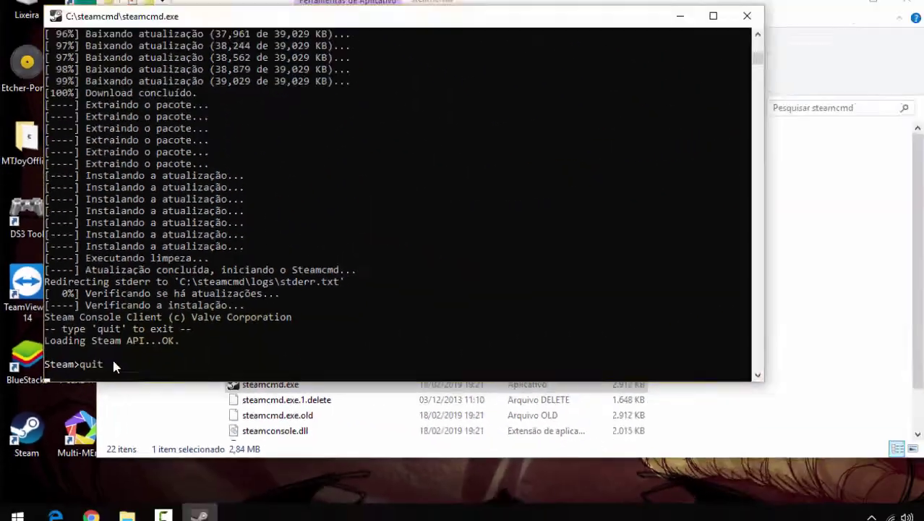
{"action": "key", "text": "Return"}
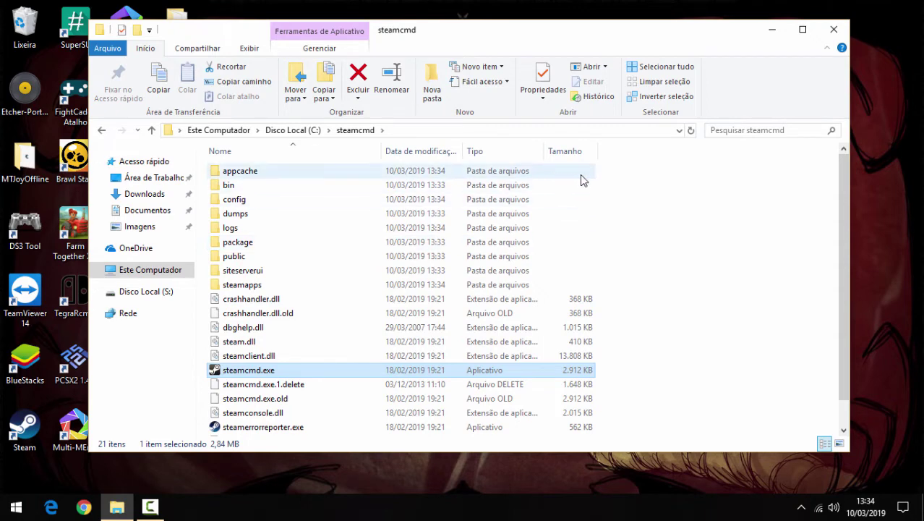
Look over the files and folders installed in C:\steamcmd
{"action": "left_click_drag", "start_coordinate": [638, 175], "coordinate": [286, 460]}
{"action": "scroll", "coordinate": [752, 336], "scroll_direction": "up", "scroll_amount": 1}
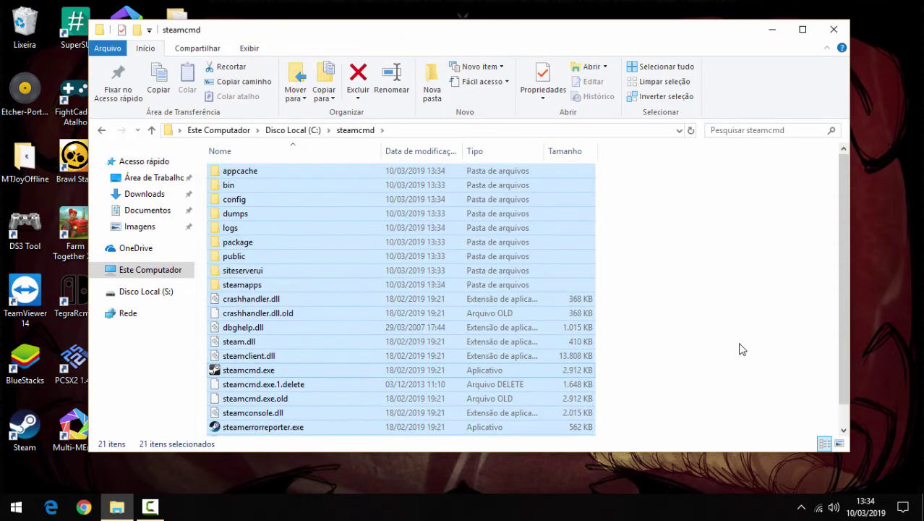
{"action": "left_click", "coordinate": [679, 274]}
{"action": "scroll", "coordinate": [680, 304], "scroll_direction": "down", "scroll_amount": 1}
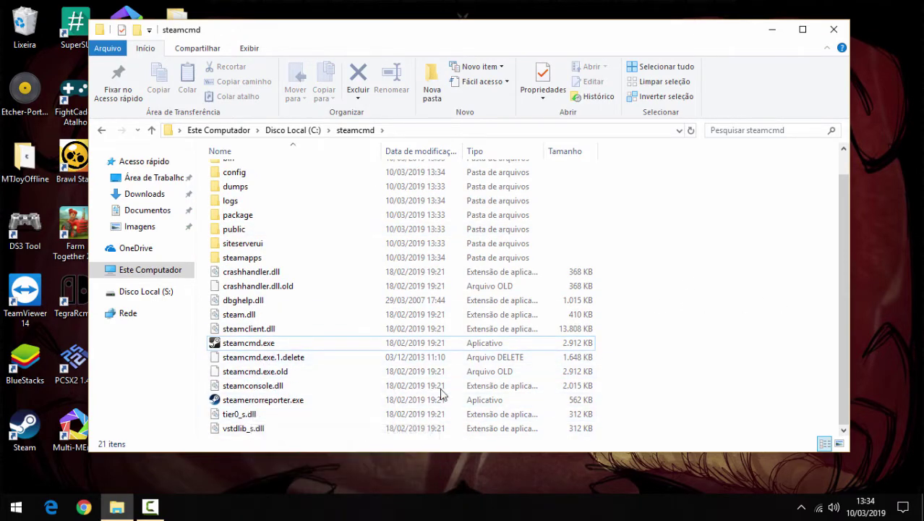
{"action": "scroll", "coordinate": [392, 327], "scroll_direction": "up", "scroll_amount": 1}
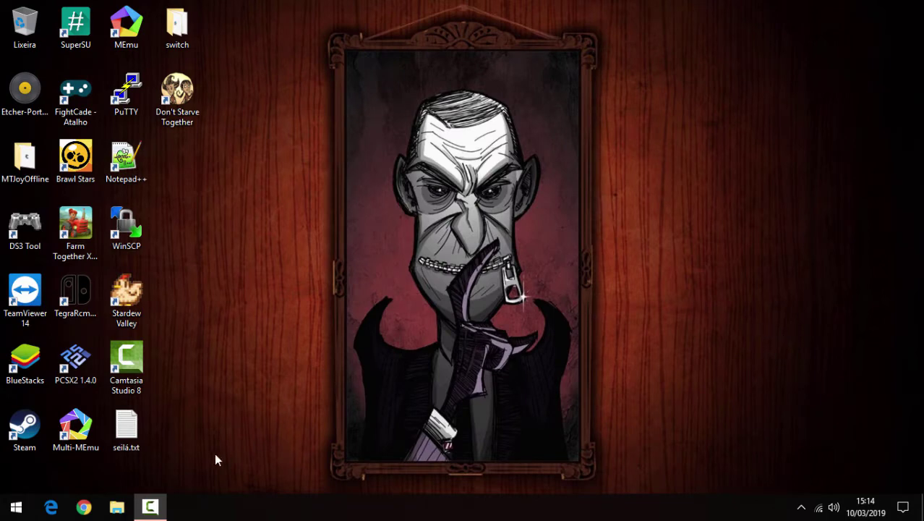
Create a folder named servidor-dedicado inside the Klei folder in Documents
{"action": "left_click", "coordinate": [117, 509]}
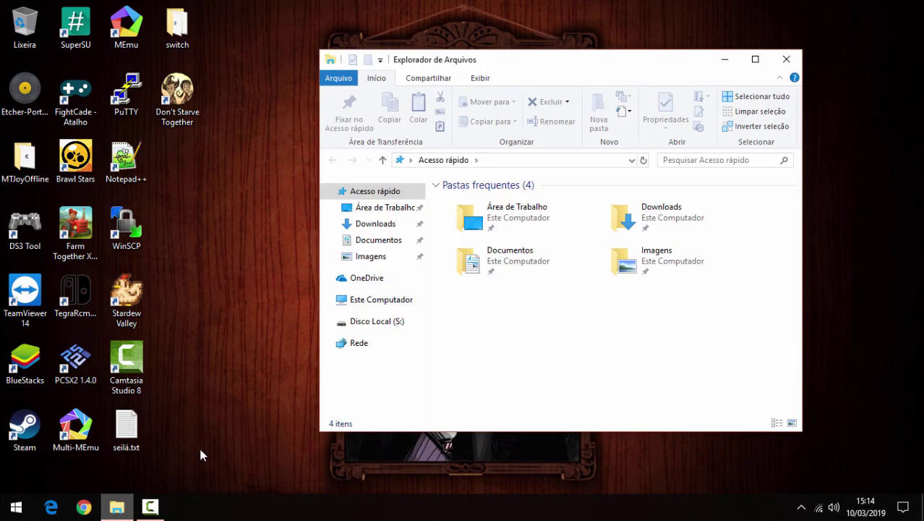
{"action": "left_click", "coordinate": [372, 241]}
{"action": "left_click", "coordinate": [460, 246]}
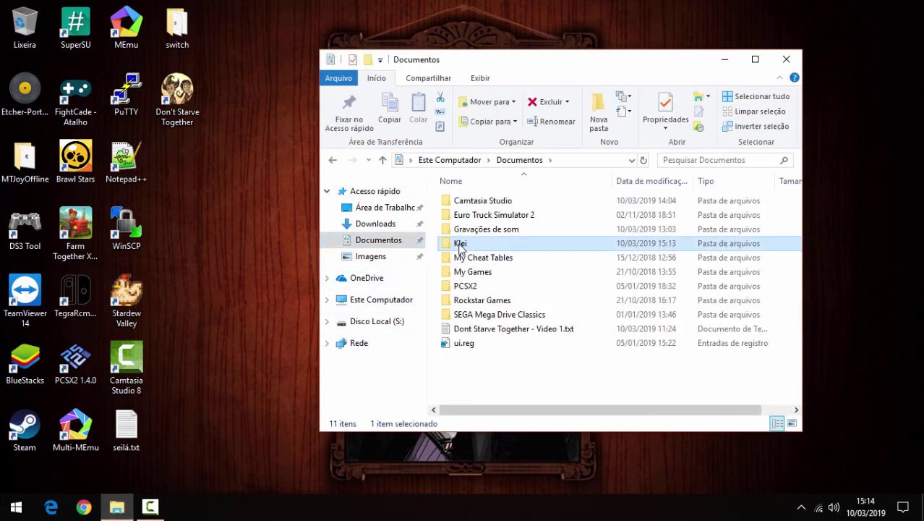
{"action": "double_click", "coordinate": [460, 246]}
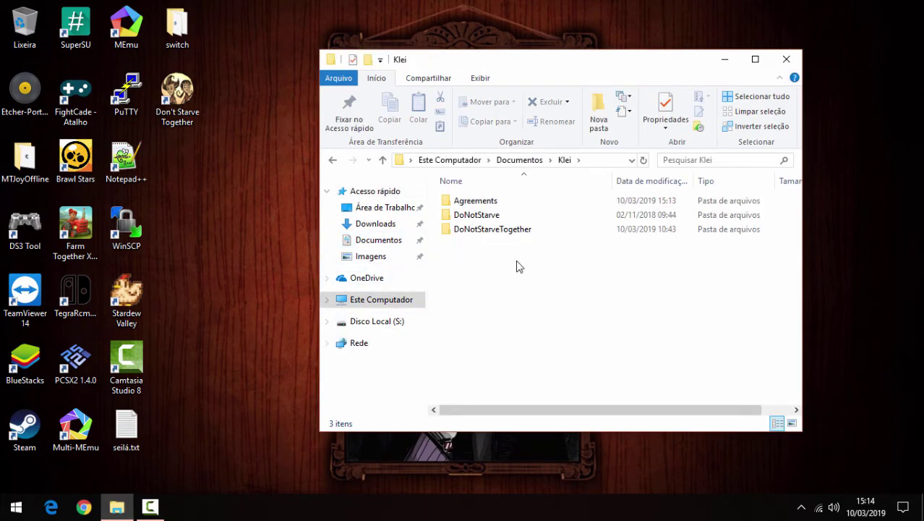
{"action": "left_click", "coordinate": [598, 114]}
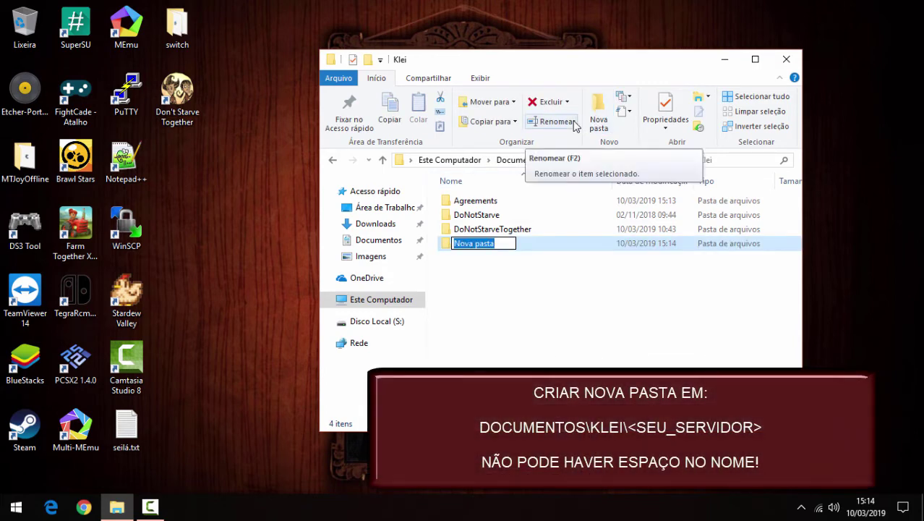
{"action": "type", "text": "servid"}
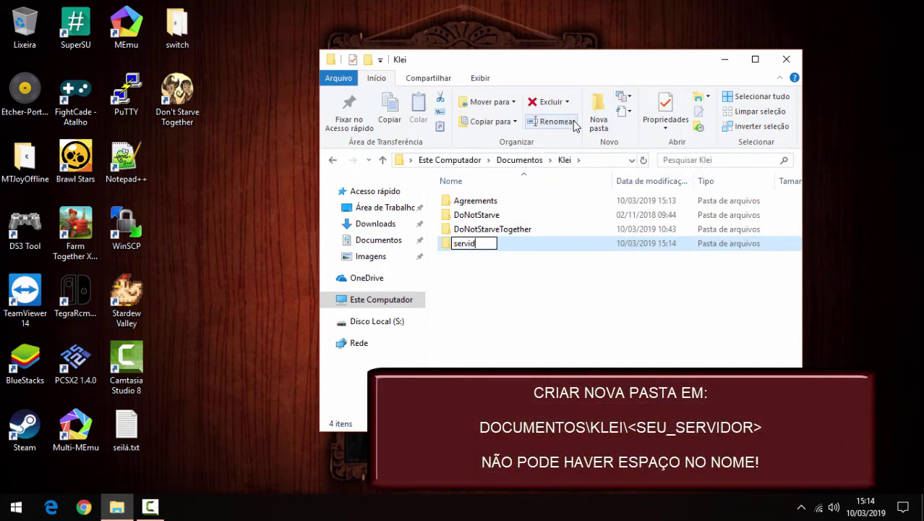
{"action": "type", "text": "or-dedicado"}
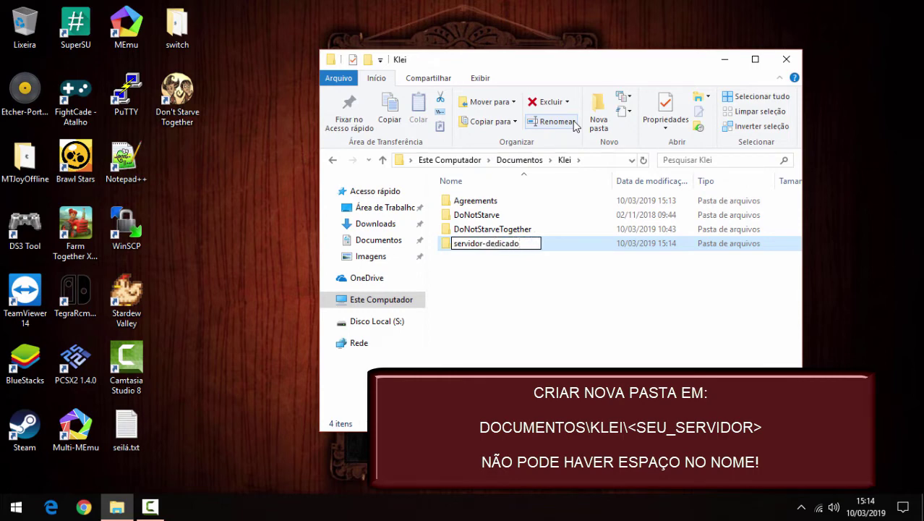
{"action": "key", "text": "Return"}
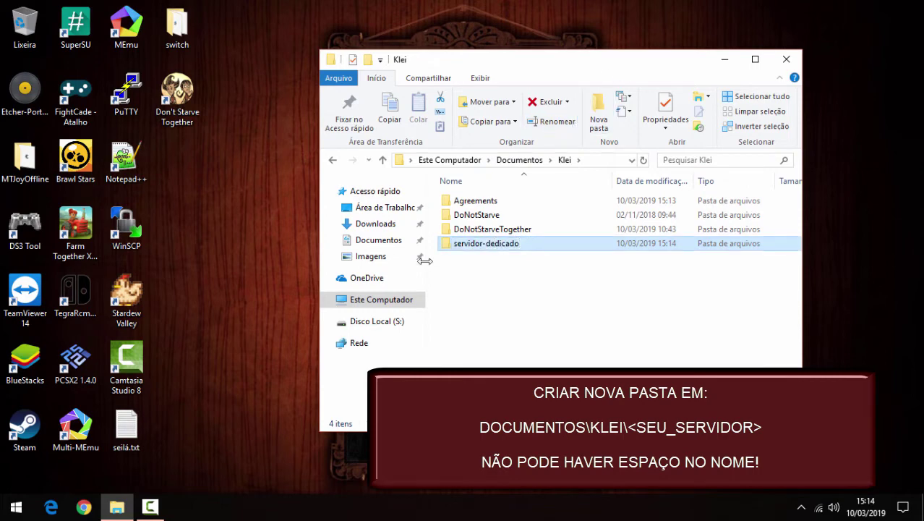
View the contents of the servidor-dedicado folder and return to the Klei folder
{"action": "left_click", "coordinate": [467, 257]}
{"action": "left_click", "coordinate": [474, 249]}
{"action": "double_click", "coordinate": [473, 249]}
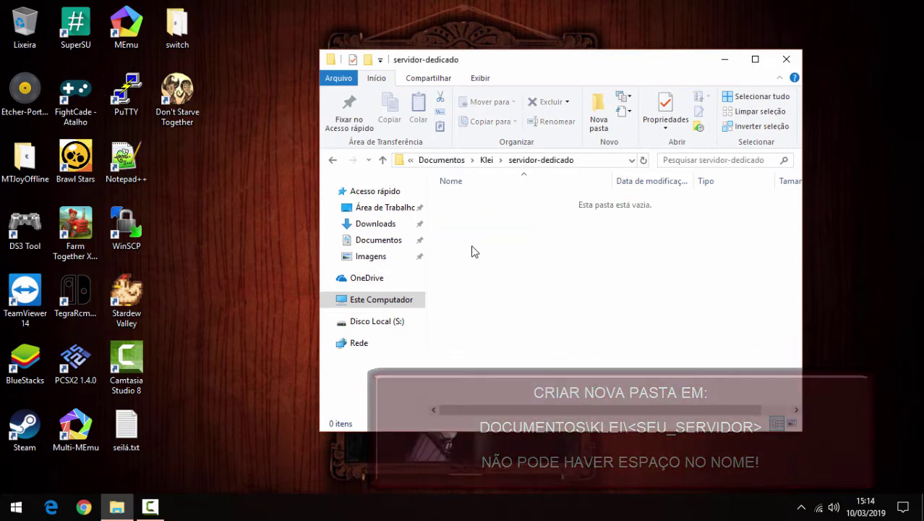
{"action": "left_click", "coordinate": [487, 160]}
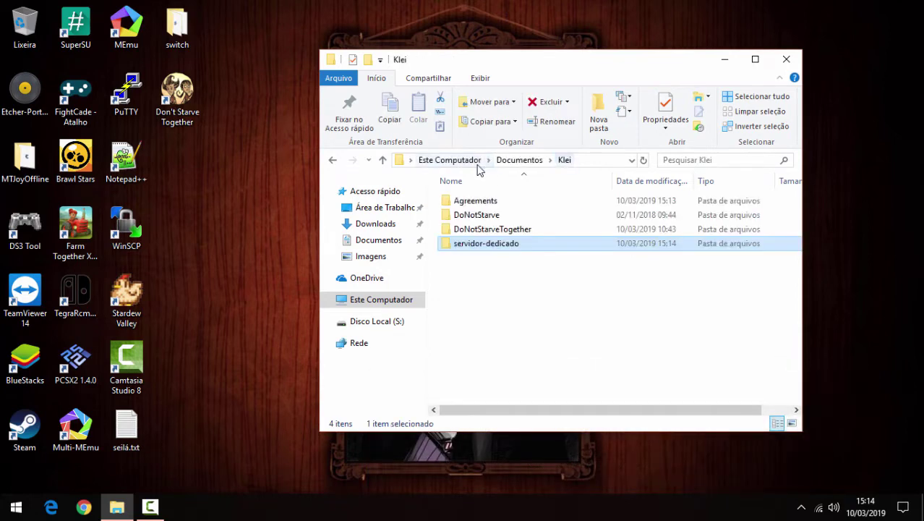
Locate the Cluster_1 save folder in the numbered user folder inside DoNotStarveTogether
{"action": "double_click", "coordinate": [491, 232]}
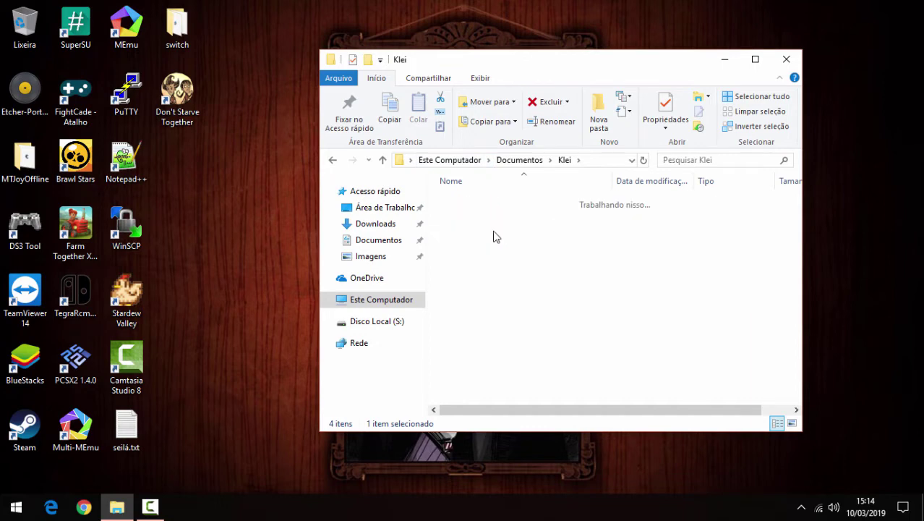
{"action": "left_click", "coordinate": [481, 204]}
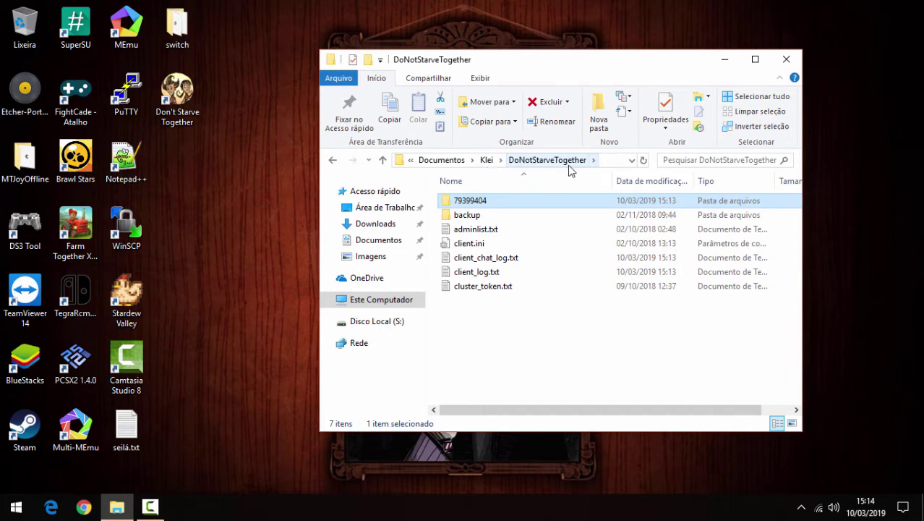
{"action": "double_click", "coordinate": [470, 202]}
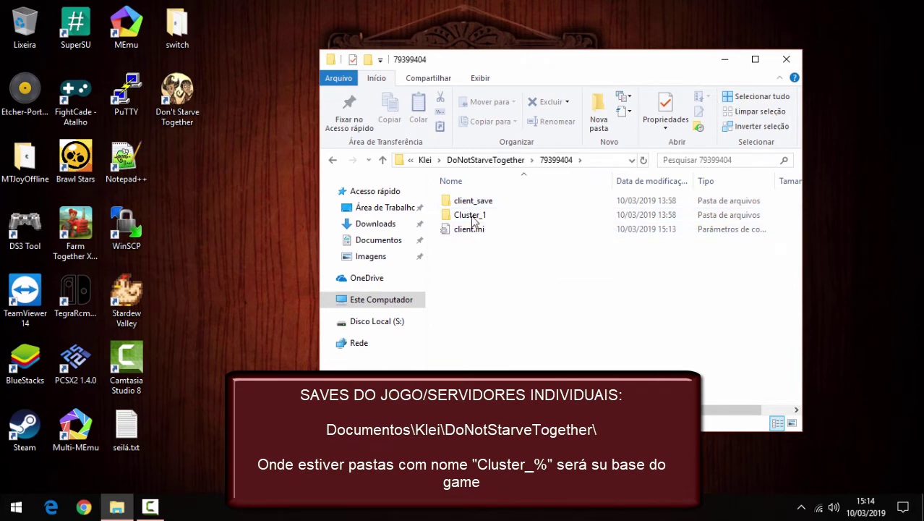
{"action": "left_click", "coordinate": [494, 219]}
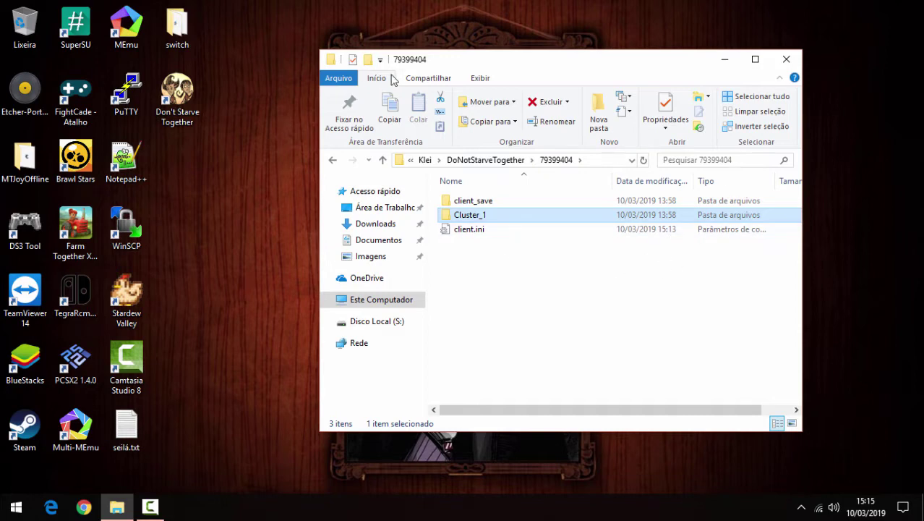
Launch Don't Starve Together, start playing, and open the Host Game server settings
{"action": "left_click_drag", "start_coordinate": [479, 65], "coordinate": [553, 91]}
{"action": "double_click", "coordinate": [192, 105]}
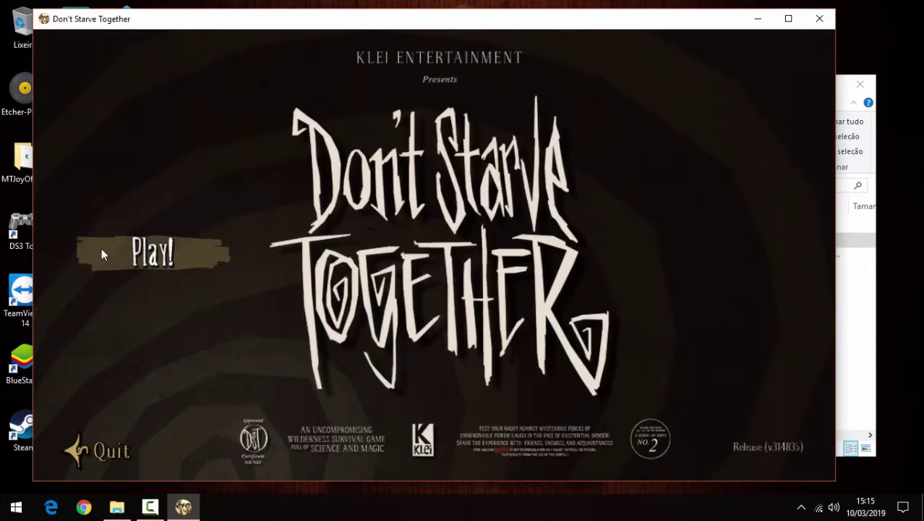
{"action": "left_click", "coordinate": [102, 253]}
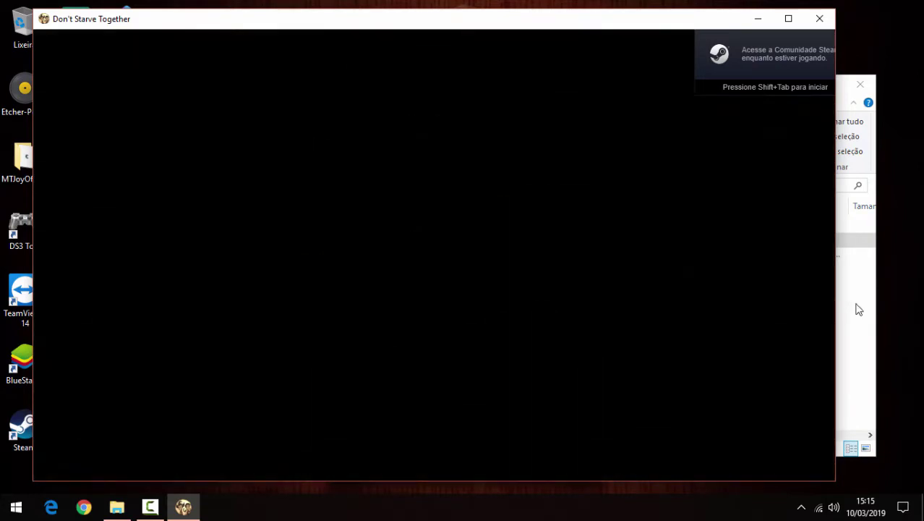
{"action": "left_click", "coordinate": [856, 309]}
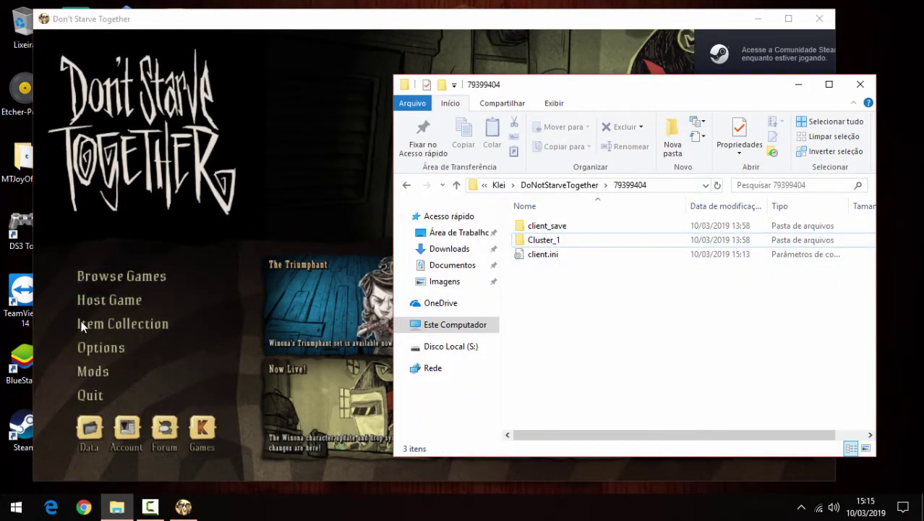
{"action": "left_click", "coordinate": [115, 299]}
{"action": "left_click", "coordinate": [109, 298]}
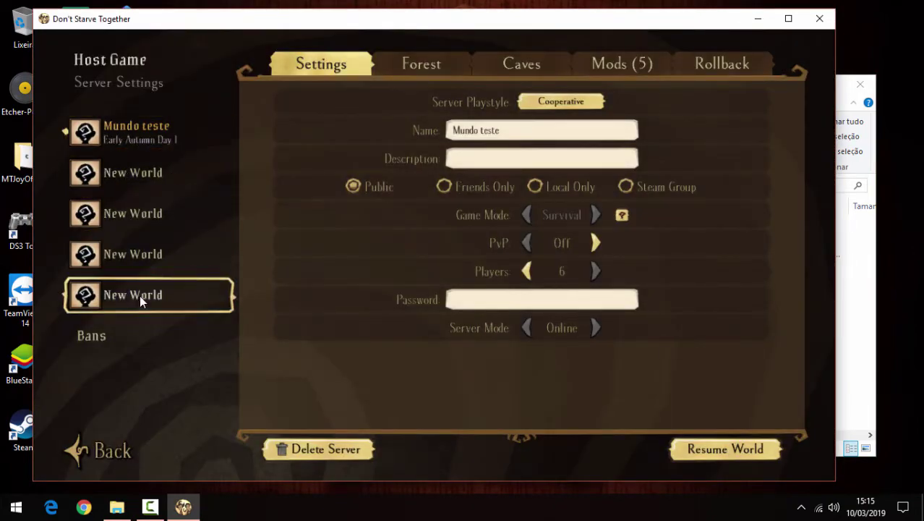
Delete the Mundo teste server from the first world slot
{"action": "left_click", "coordinate": [841, 330]}
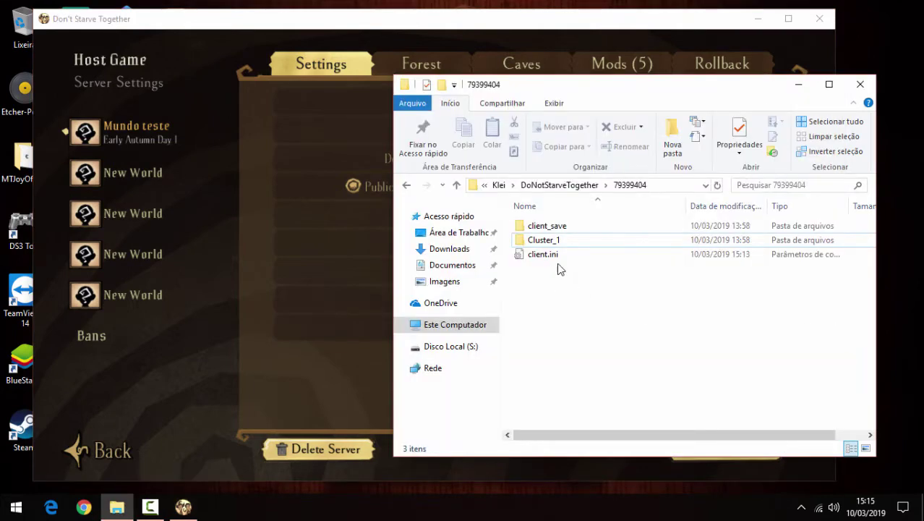
{"action": "left_click", "coordinate": [136, 141]}
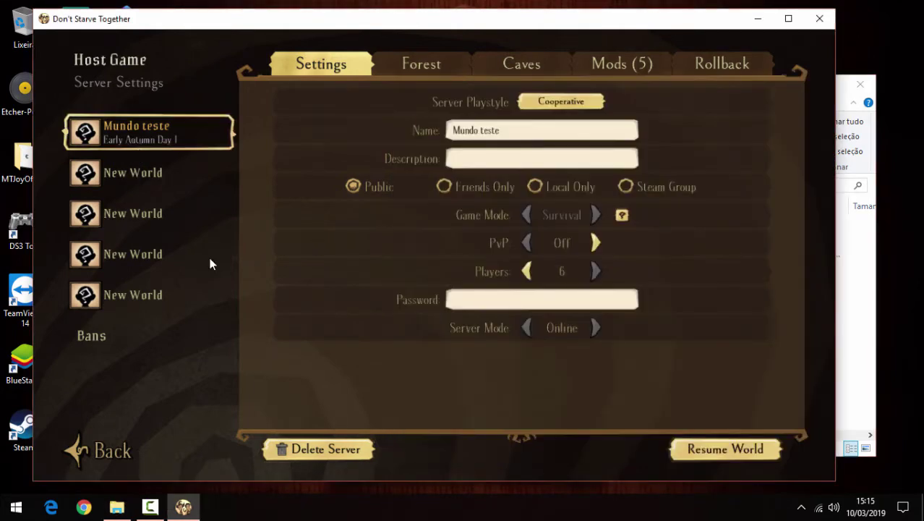
{"action": "left_click", "coordinate": [326, 448]}
{"action": "left_click", "coordinate": [373, 286]}
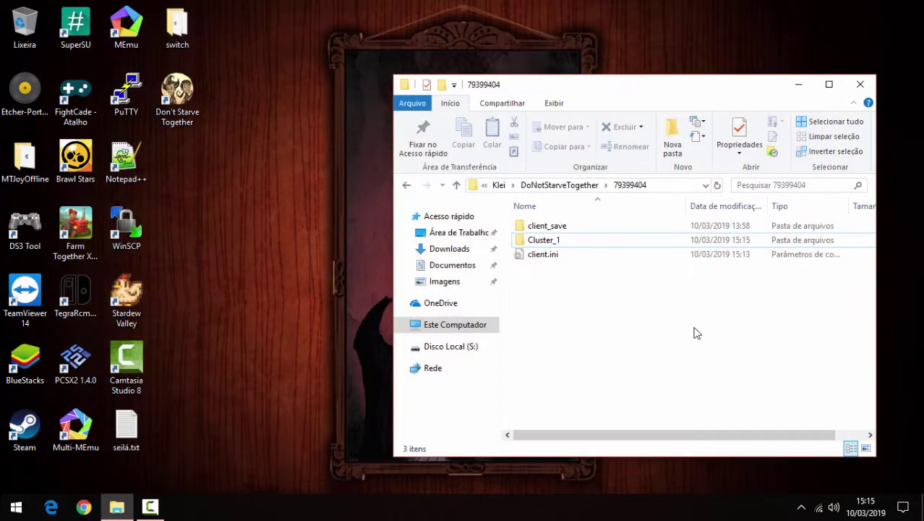
Delete client_save, Cluster_1 and client.ini from the numbered user folder and permanently empty the Recycle Bin
{"action": "left_click", "coordinate": [548, 248]}
{"action": "key", "text": "ctrl+a"}
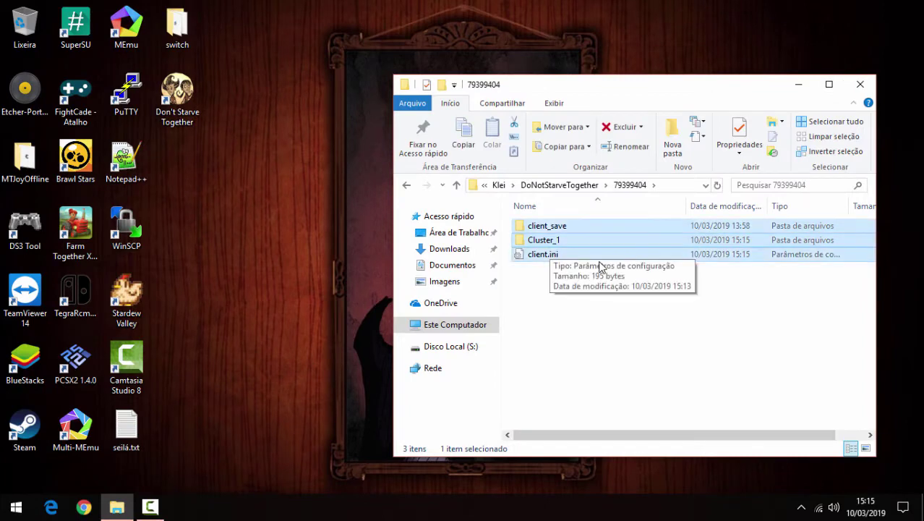
{"action": "key", "text": "Delete"}
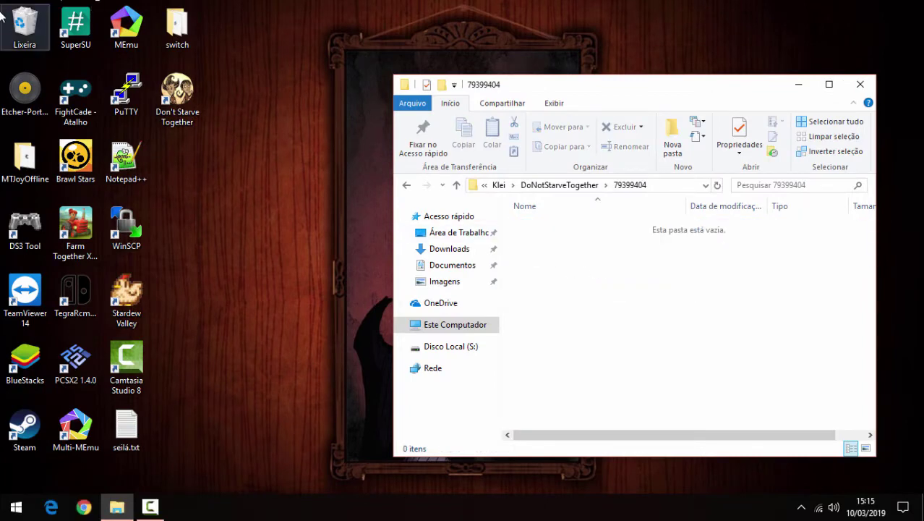
{"action": "right_click", "coordinate": [21, 28]}
{"action": "left_click", "coordinate": [52, 52]}
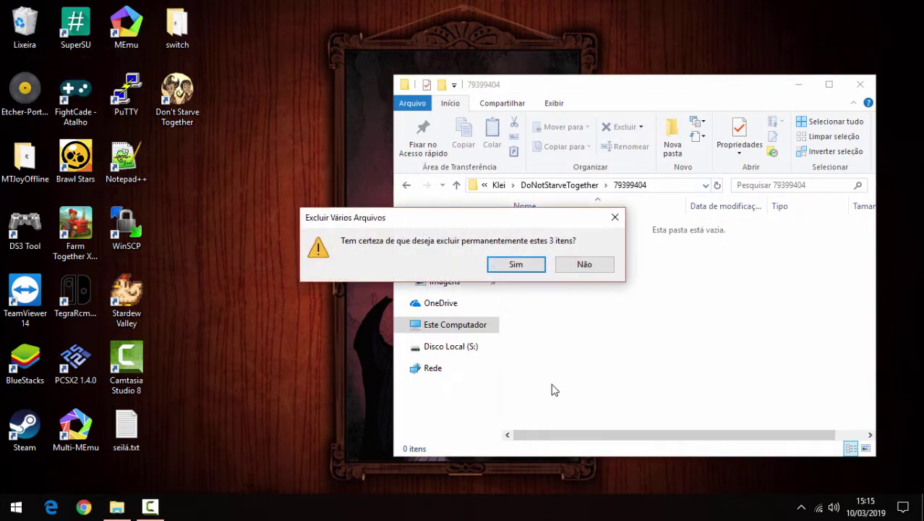
{"action": "left_click", "coordinate": [528, 264]}
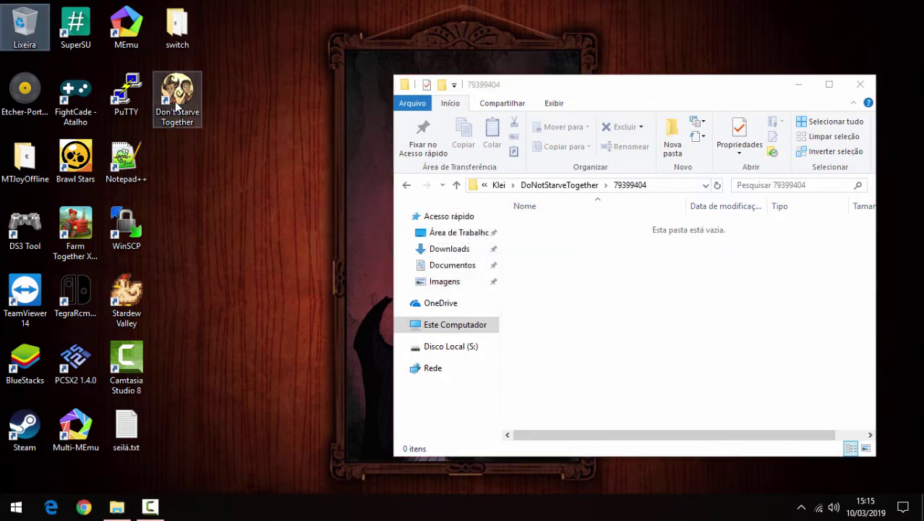
Launch Don't Starve Together again, reposition its window, and open the Host Game server settings
{"action": "double_click", "coordinate": [179, 98]}
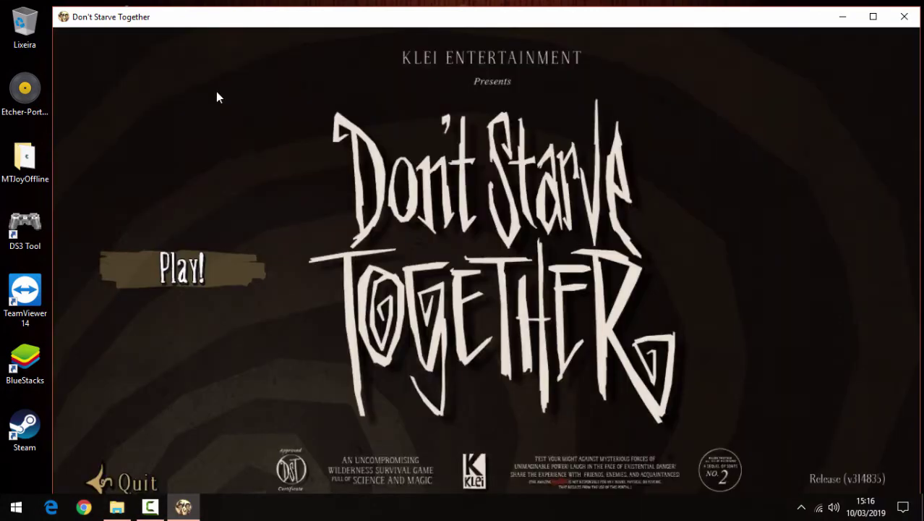
{"action": "left_click", "coordinate": [175, 272]}
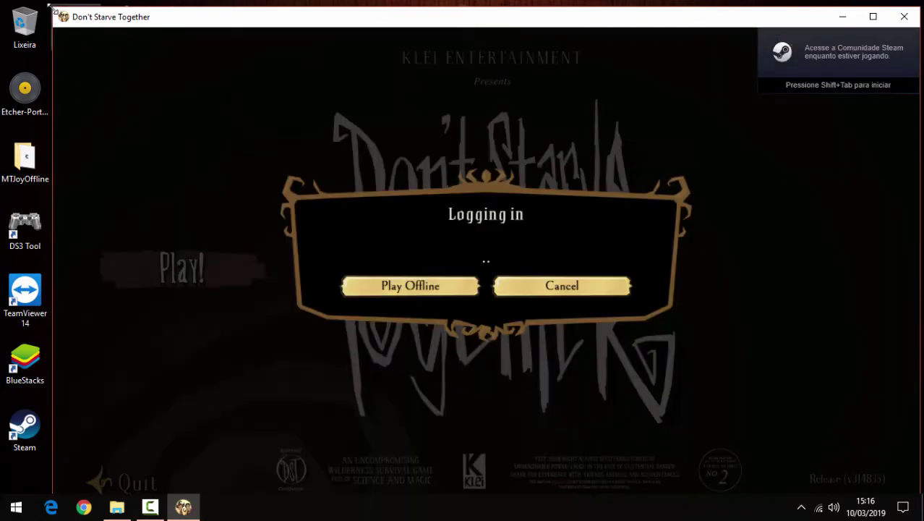
{"action": "left_click_drag", "start_coordinate": [53, 8], "coordinate": [116, 77]}
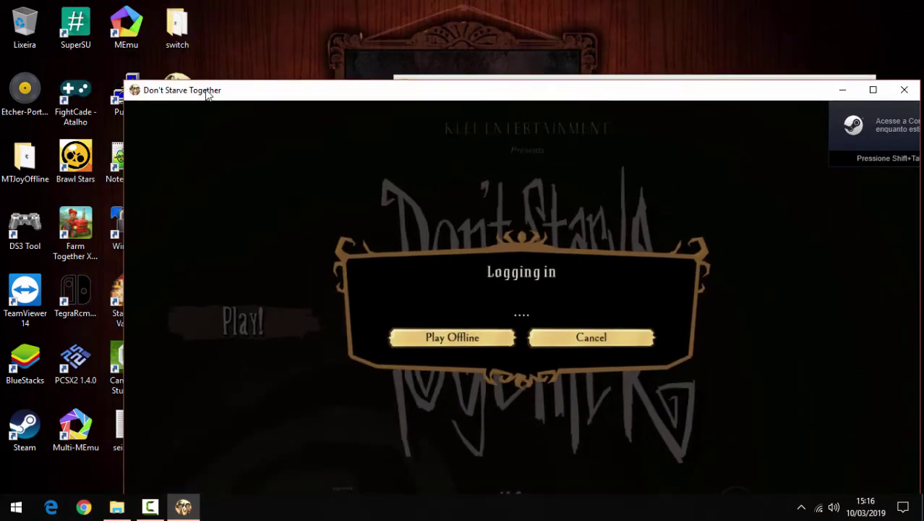
{"action": "left_click_drag", "start_coordinate": [206, 89], "coordinate": [137, 27]}
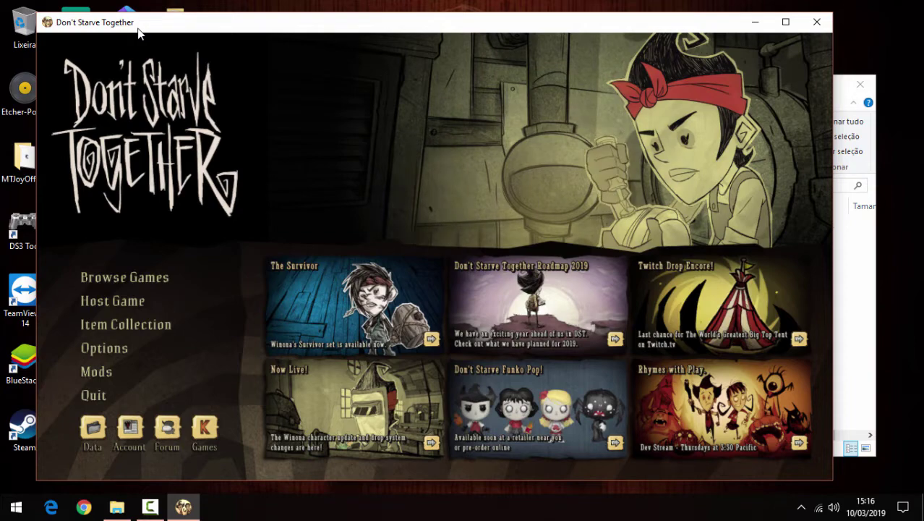
{"action": "left_click", "coordinate": [118, 300]}
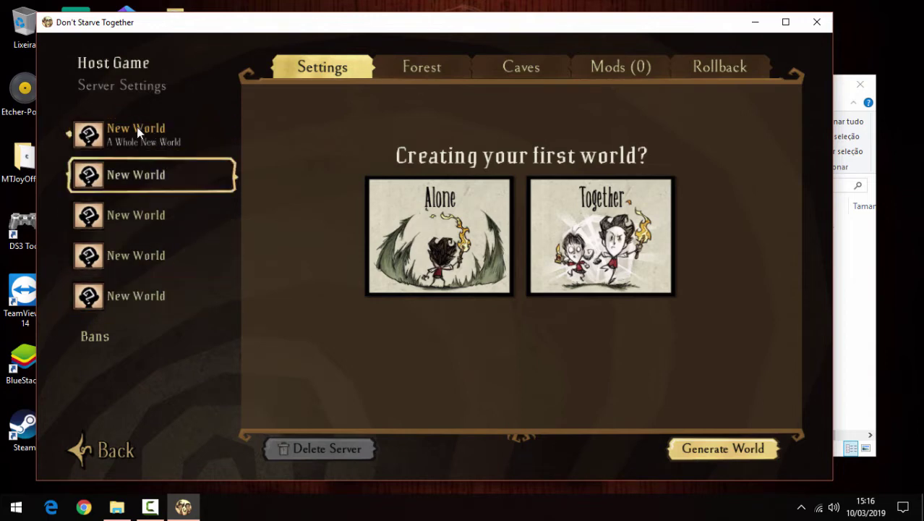
Set up a new world in the third slot as Together with the Cooperative playstyle
{"action": "left_click", "coordinate": [143, 217]}
{"action": "left_click", "coordinate": [597, 238]}
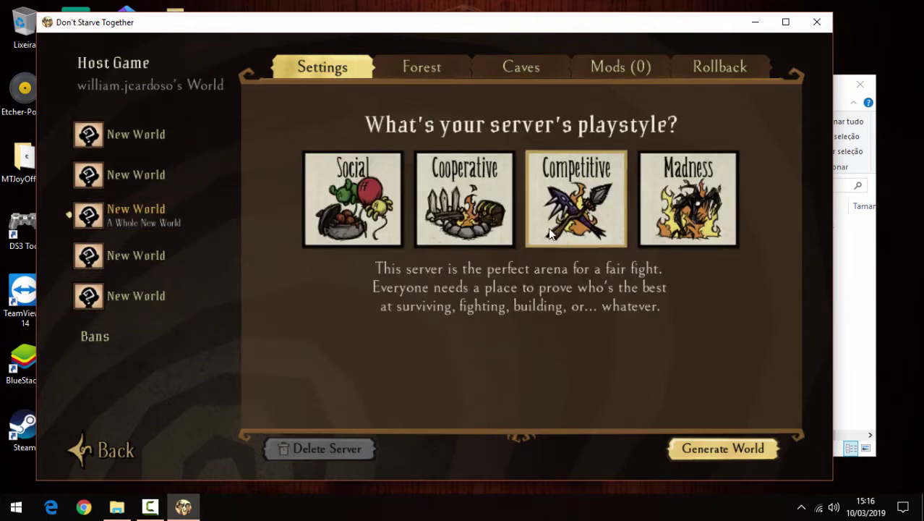
{"action": "left_click", "coordinate": [464, 209]}
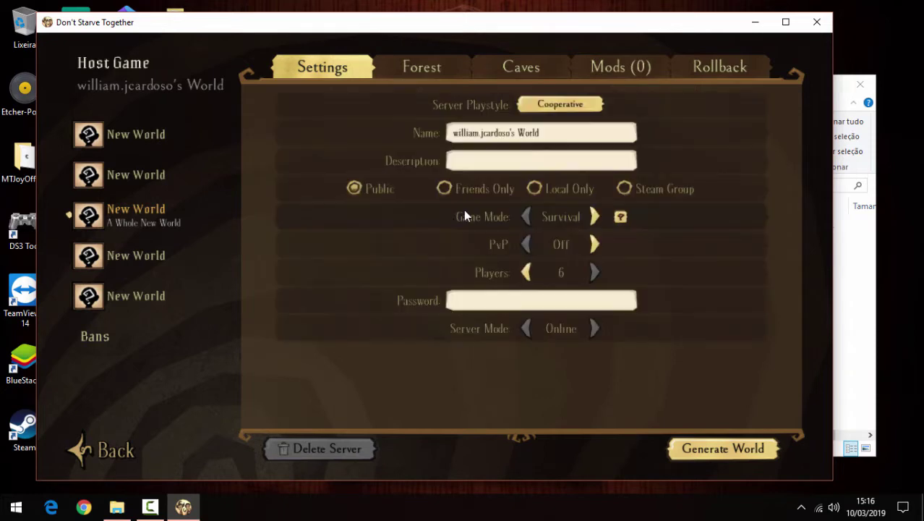
Replace the new world's default server name with Servidor Dedicado
{"action": "left_click", "coordinate": [539, 134]}
{"action": "key", "text": "BackSpace"}
{"action": "key", "text": "BackSpace"}
{"action": "key", "text": "BackSpace"}
{"action": "key", "text": "BackSpace"}
{"action": "key", "text": "BackSpace"}
{"action": "key", "text": "BackSpace"}
{"action": "key", "text": "BackSpace"}
{"action": "key", "text": "BackSpace"}
{"action": "key", "text": "BackSpace"}
{"action": "key", "text": "BackSpace"}
{"action": "key", "text": "BackSpace"}
{"action": "key", "text": "BackSpace"}
{"action": "key", "text": "BackSpace"}
{"action": "key", "text": "BackSpace"}
{"action": "key", "text": "BackSpace"}
{"action": "key", "text": "BackSpace"}
{"action": "key", "text": "BackSpace"}
{"action": "key", "text": "BackSpace"}
{"action": "key", "text": "BackSpace"}
{"action": "key", "text": "BackSpace"}
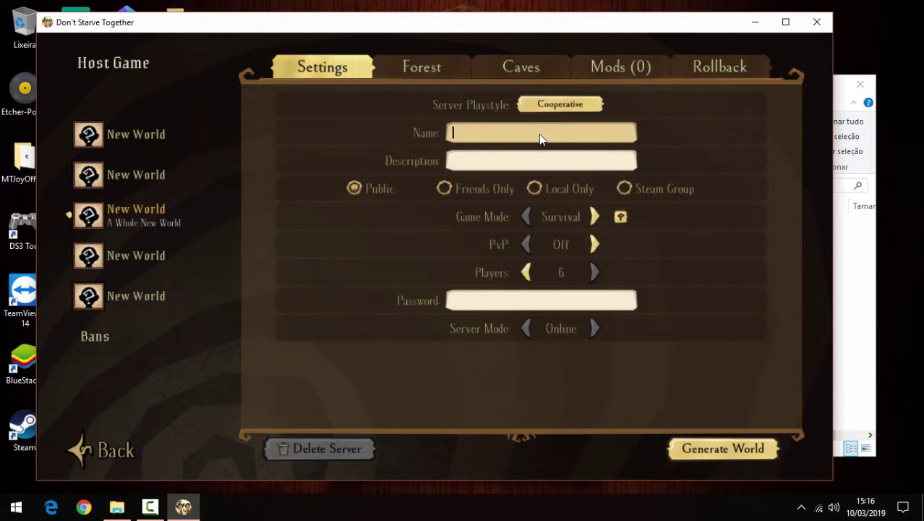
{"action": "type", "text": "Servidor"}
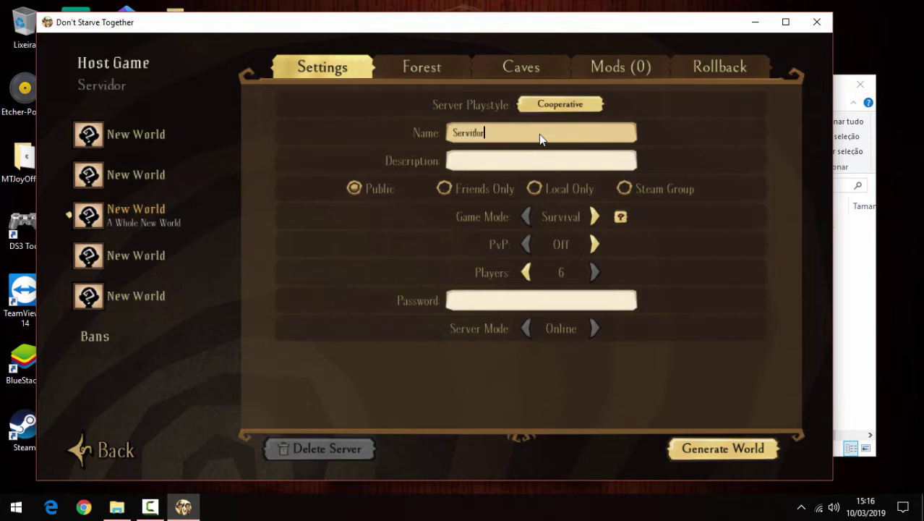
{"action": "type", "text": " Dedicado"}
{"action": "left_click", "coordinate": [491, 162]}
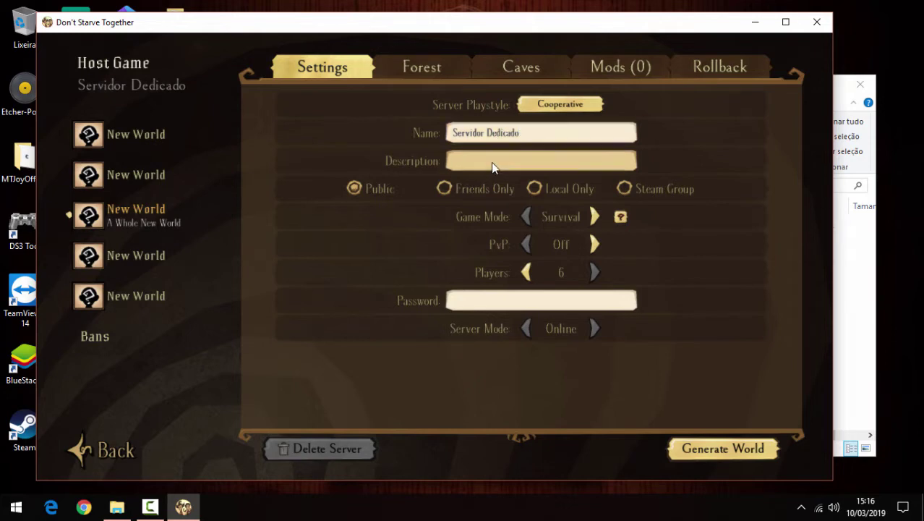
Enter Servidor dedicado MouseLoucoNet as the server description
{"action": "type", "text": "Servidor dedicado MouseLouco"}
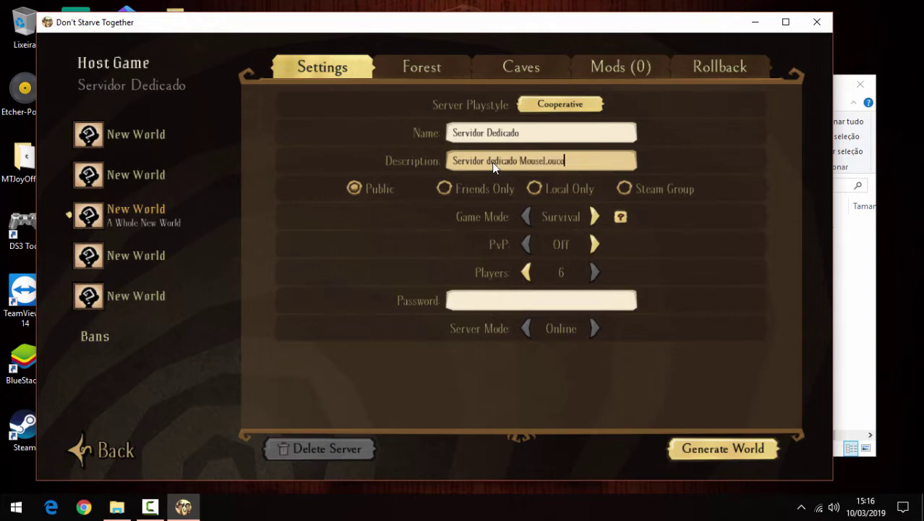
{"action": "type", "text": "Net"}
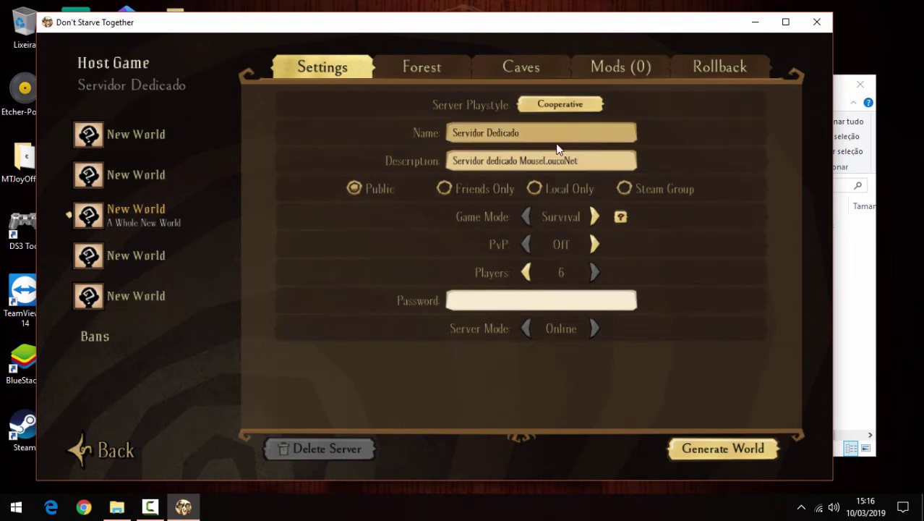
{"action": "left_click", "coordinate": [423, 65]}
{"action": "left_click", "coordinate": [318, 62]}
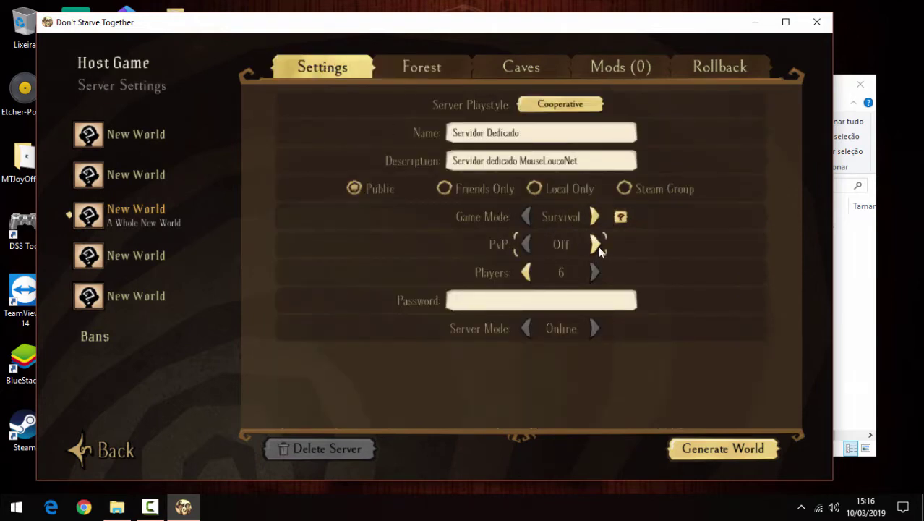
{"action": "left_click", "coordinate": [532, 272]}
{"action": "left_click", "coordinate": [595, 274]}
Set the Forest world generation size to Huge
{"action": "left_click", "coordinate": [423, 67]}
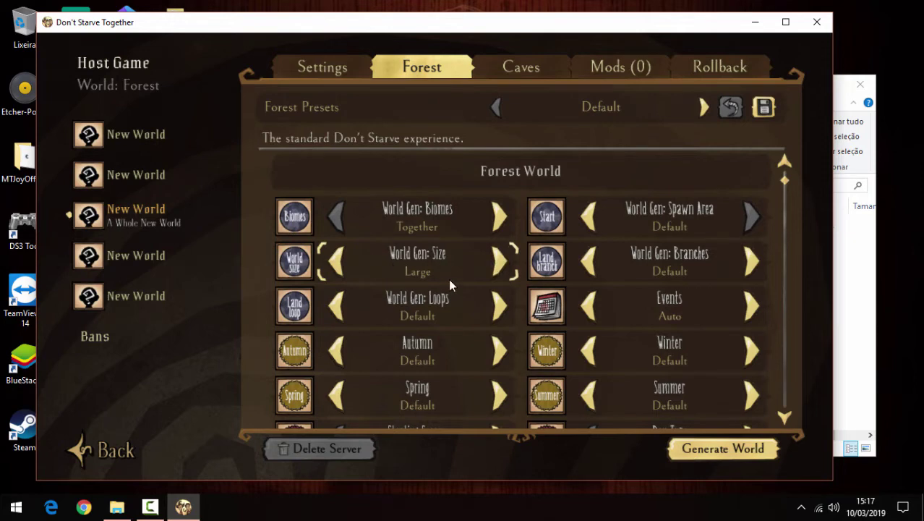
{"action": "left_click", "coordinate": [501, 262]}
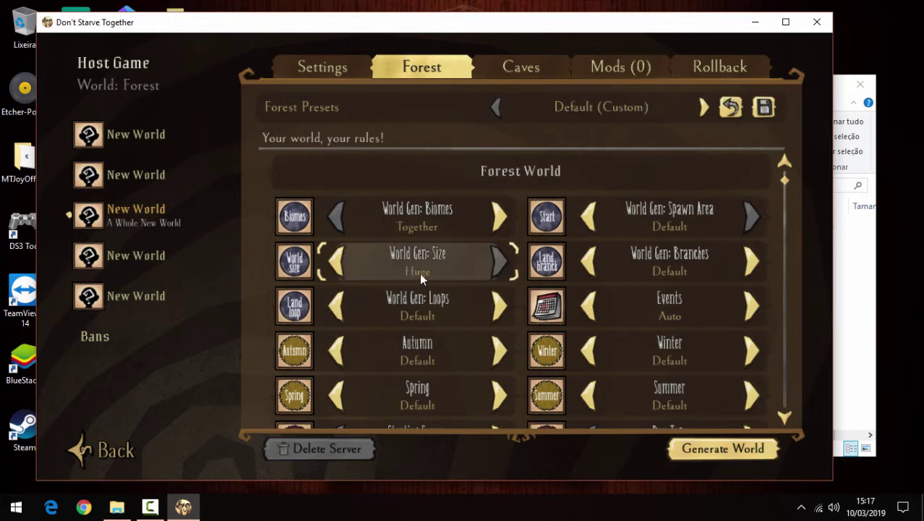
Add Caves to the server and set the cave world generation size to Huge
{"action": "left_click", "coordinate": [520, 66]}
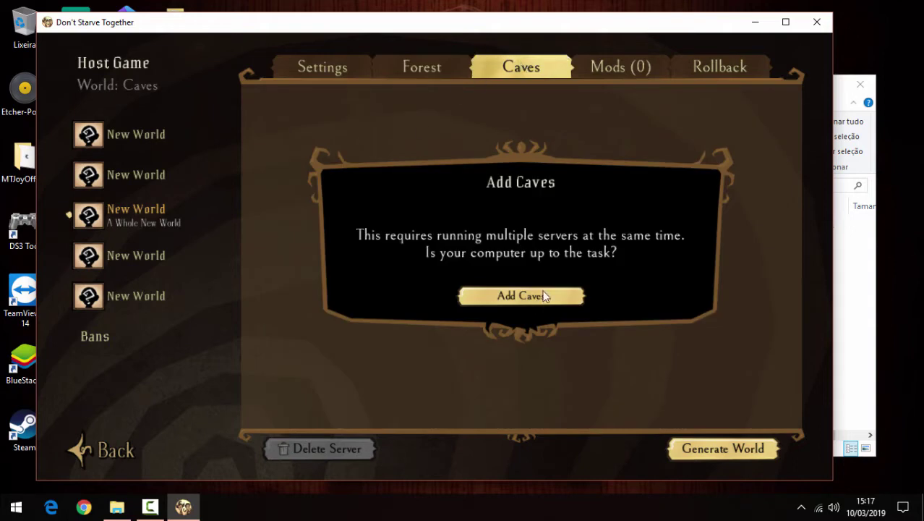
{"action": "left_click", "coordinate": [519, 294]}
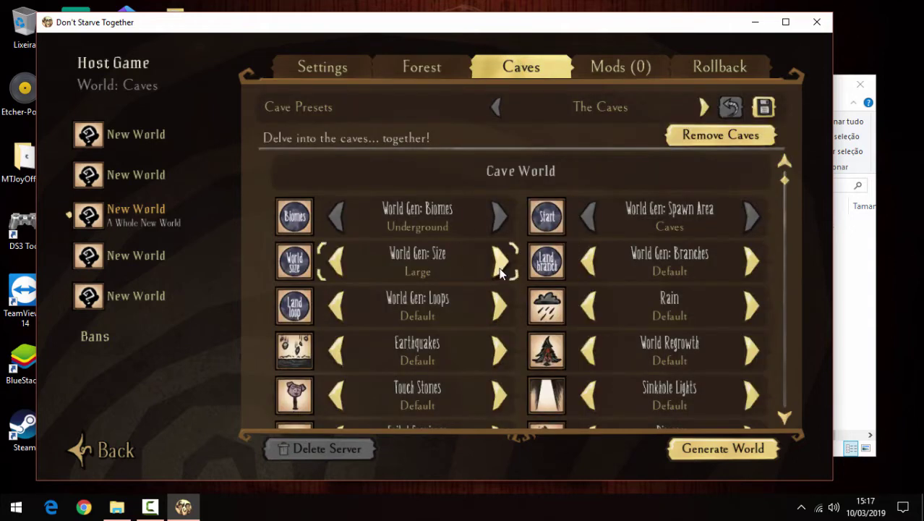
{"action": "left_click", "coordinate": [500, 262]}
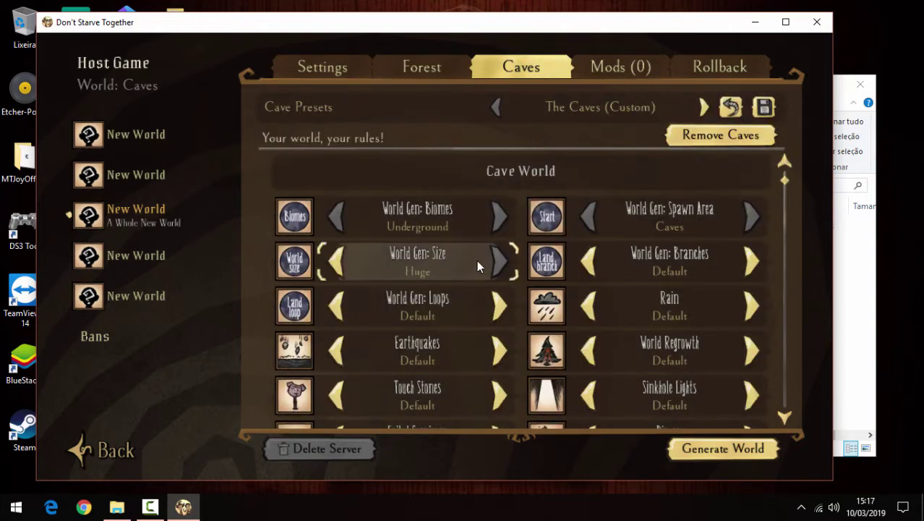
Enable the Global Positions and Health Info server mods for the new world
{"action": "left_click", "coordinate": [620, 64]}
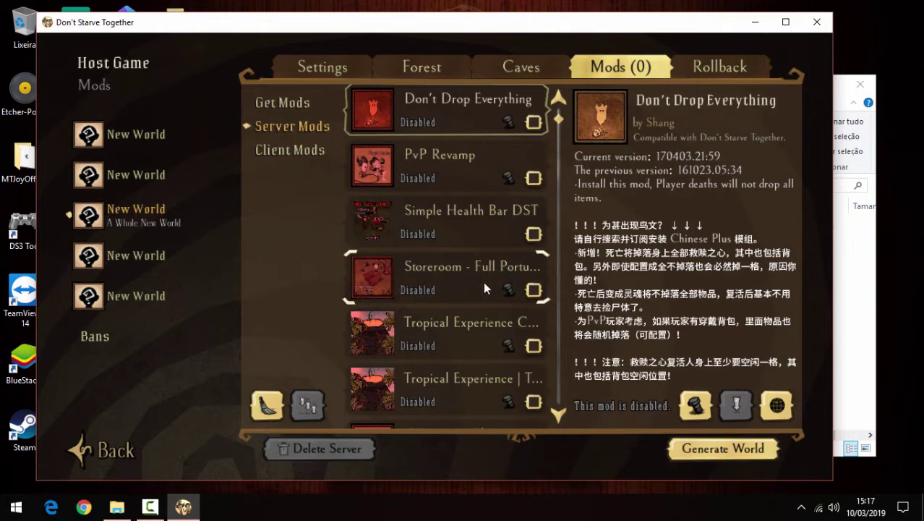
{"action": "scroll", "coordinate": [501, 343], "scroll_direction": "down", "scroll_amount": 1}
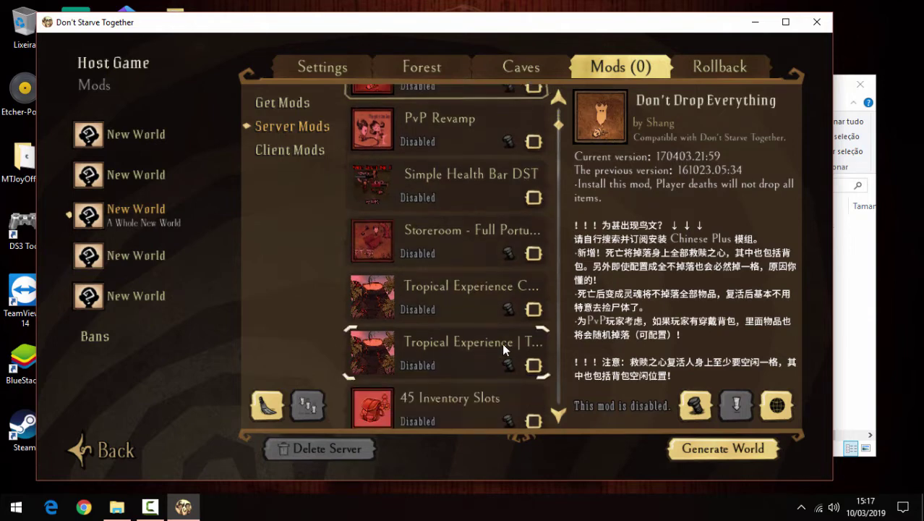
{"action": "scroll", "coordinate": [501, 341], "scroll_direction": "down", "scroll_amount": 4}
{"action": "scroll", "coordinate": [503, 336], "scroll_direction": "down", "scroll_amount": 3}
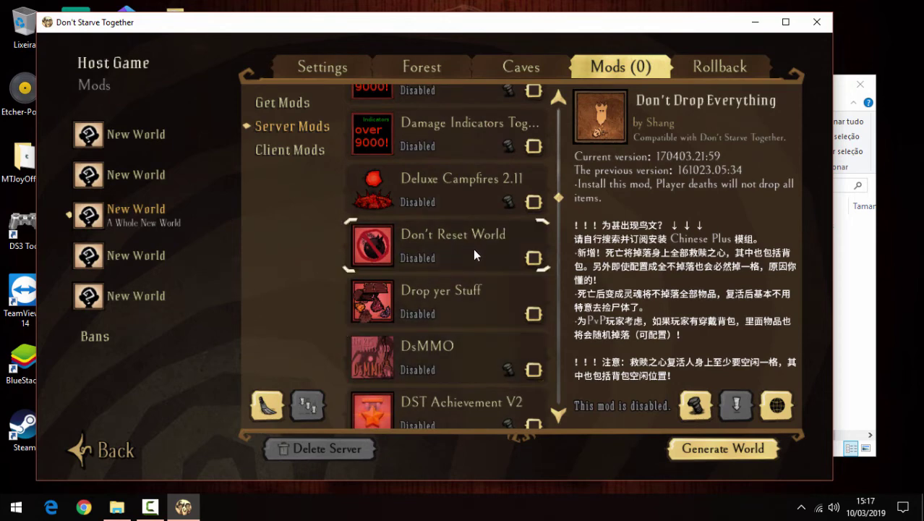
{"action": "scroll", "coordinate": [509, 339], "scroll_direction": "down", "scroll_amount": 6}
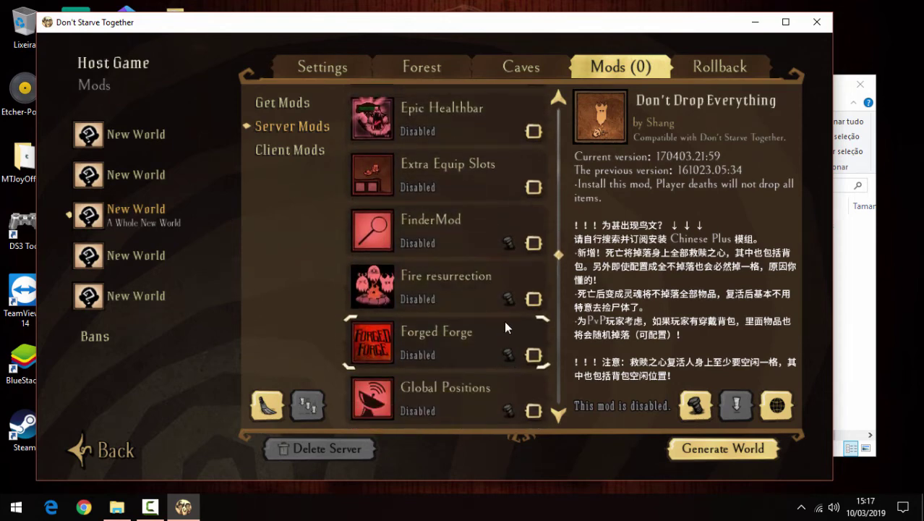
{"action": "scroll", "coordinate": [505, 327], "scroll_direction": "down", "scroll_amount": 2}
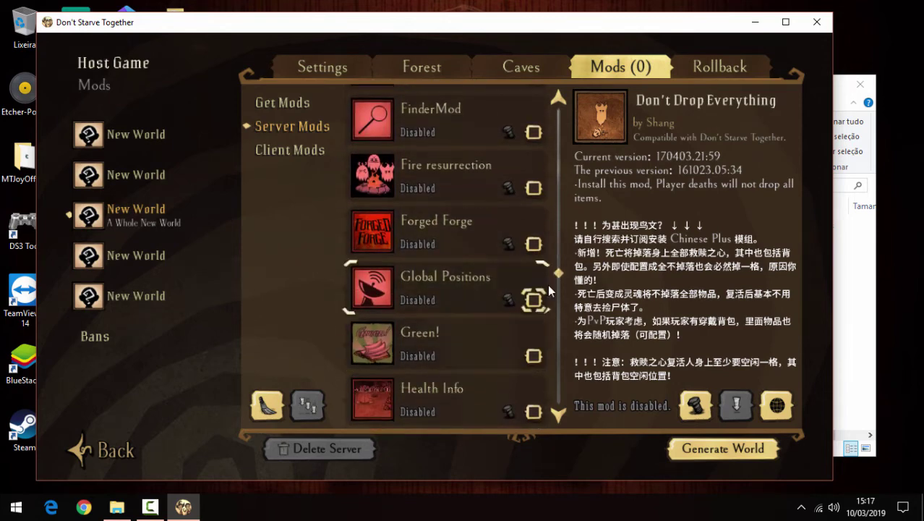
{"action": "left_click", "coordinate": [534, 299]}
{"action": "scroll", "coordinate": [513, 311], "scroll_direction": "down", "scroll_amount": 3}
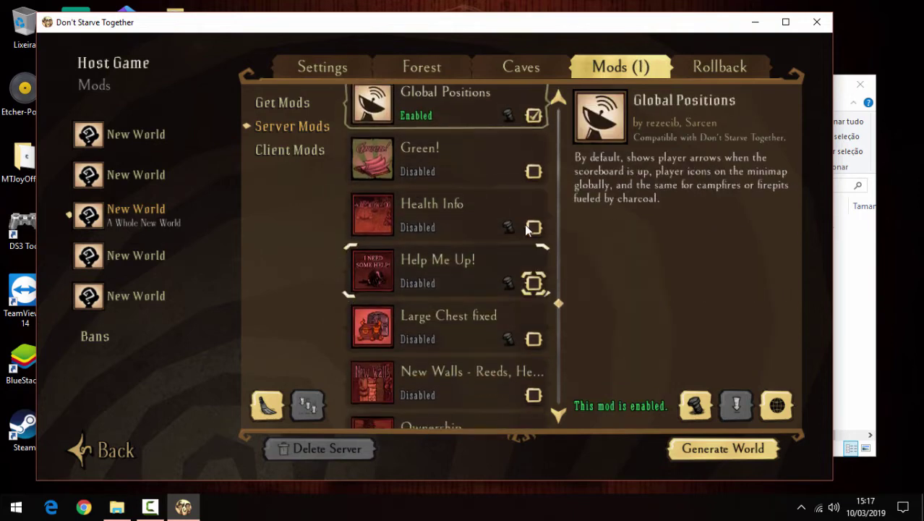
{"action": "left_click", "coordinate": [533, 229]}
Enable the Quick Pick and Show Me server mods as well
{"action": "scroll", "coordinate": [535, 314], "scroll_direction": "down", "scroll_amount": 3}
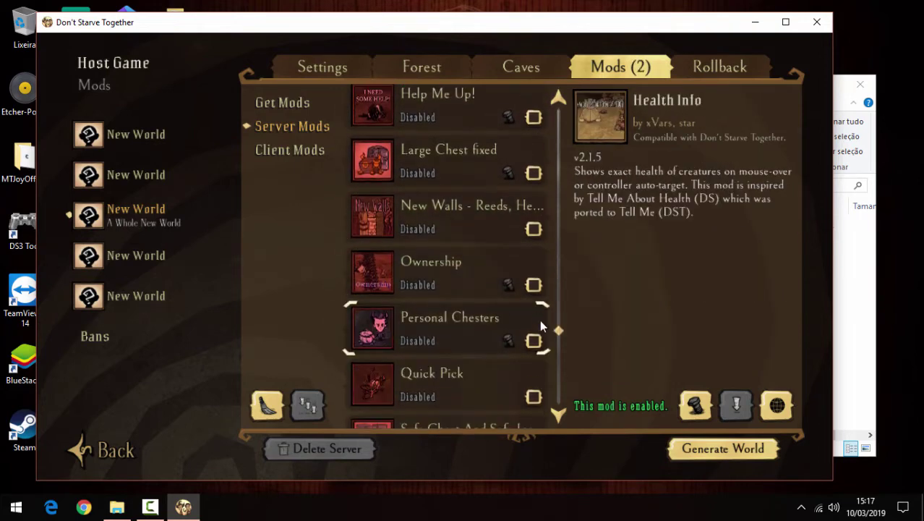
{"action": "scroll", "coordinate": [533, 318], "scroll_direction": "down", "scroll_amount": 1}
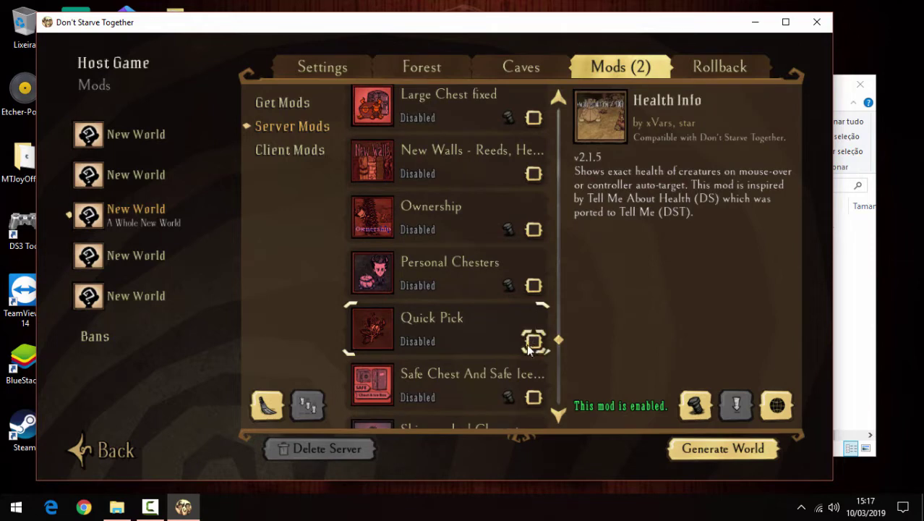
{"action": "left_click", "coordinate": [533, 342]}
{"action": "scroll", "coordinate": [528, 332], "scroll_direction": "down", "scroll_amount": 4}
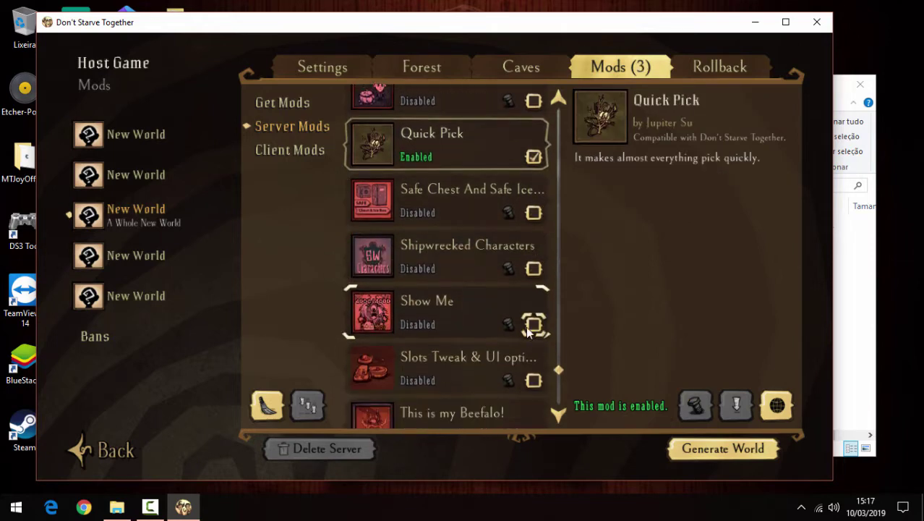
{"action": "left_click", "coordinate": [533, 325]}
{"action": "scroll", "coordinate": [502, 381], "scroll_direction": "down", "scroll_amount": 3}
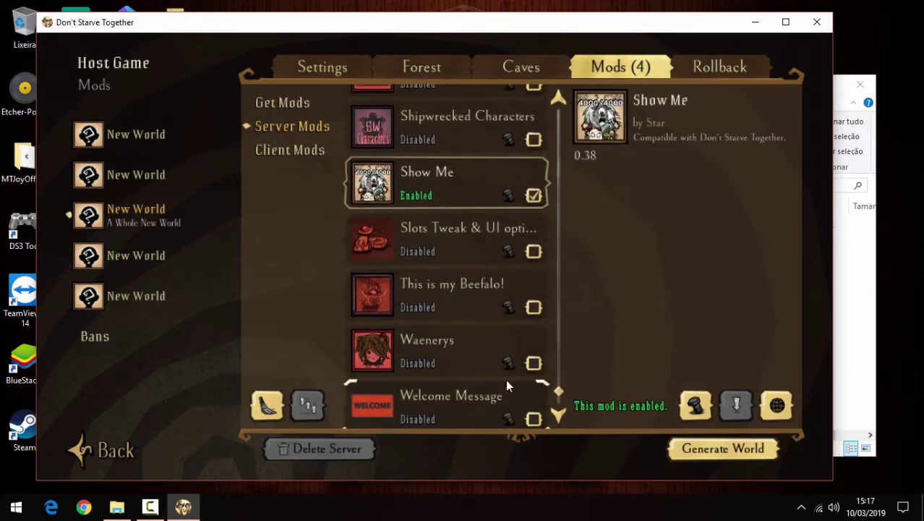
Generate the world, and once character selection loads, switch to File Explorer and refresh the numbered user folder
{"action": "left_click", "coordinate": [723, 449]}
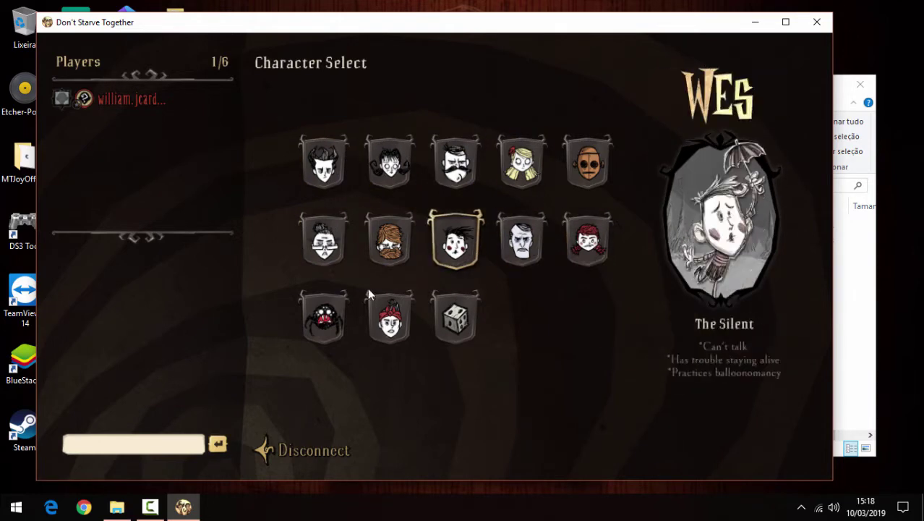
{"action": "left_click", "coordinate": [860, 296]}
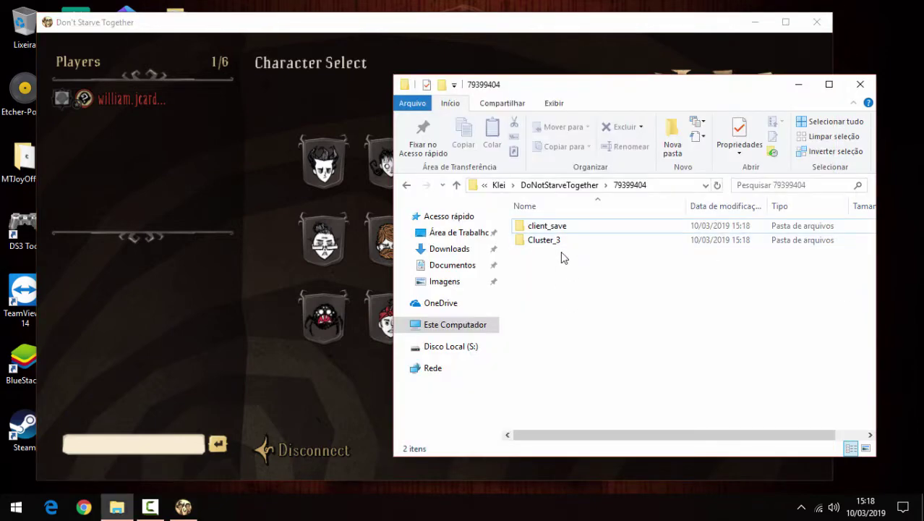
{"action": "right_click", "coordinate": [586, 313]}
{"action": "left_click", "coordinate": [611, 362]}
Return to Don't Starve Together and quit the game from the character selection screen
{"action": "left_click", "coordinate": [489, 32]}
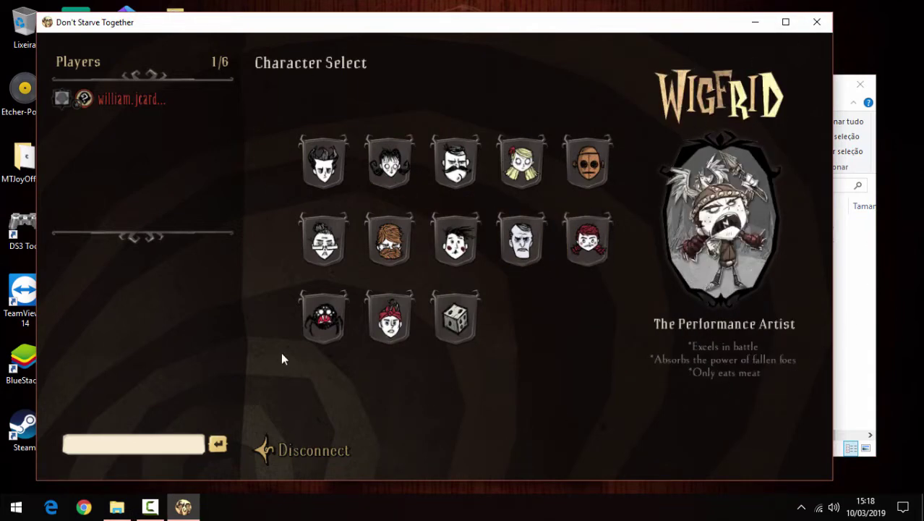
{"action": "key", "text": "alt+F4"}
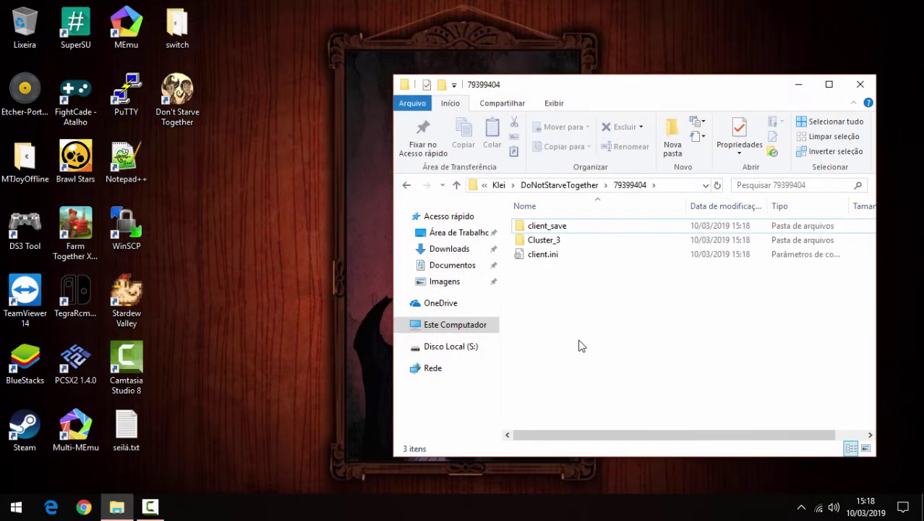
Copy the Cluster_3 folder from the numbered user folder into Documentos\Klei\servidor-dedicado
{"action": "right_click", "coordinate": [547, 243]}
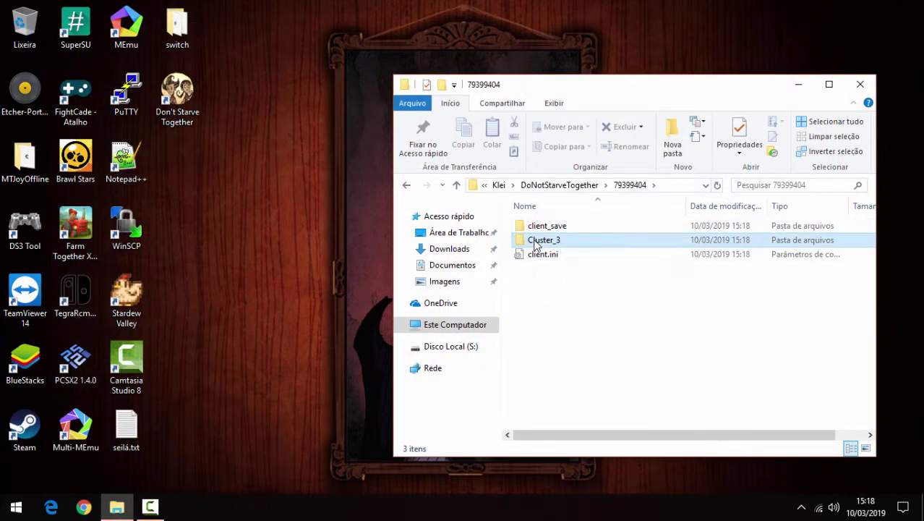
{"action": "left_click", "coordinate": [574, 413]}
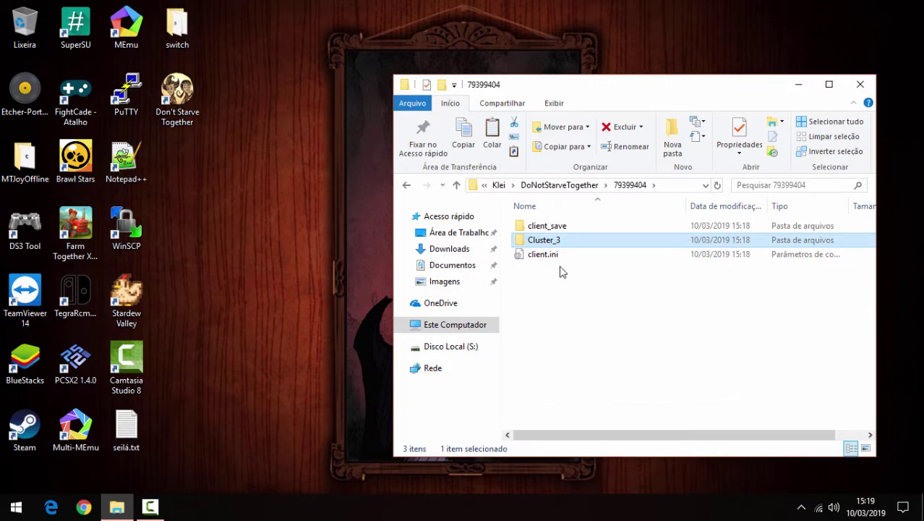
{"action": "left_click", "coordinate": [498, 185]}
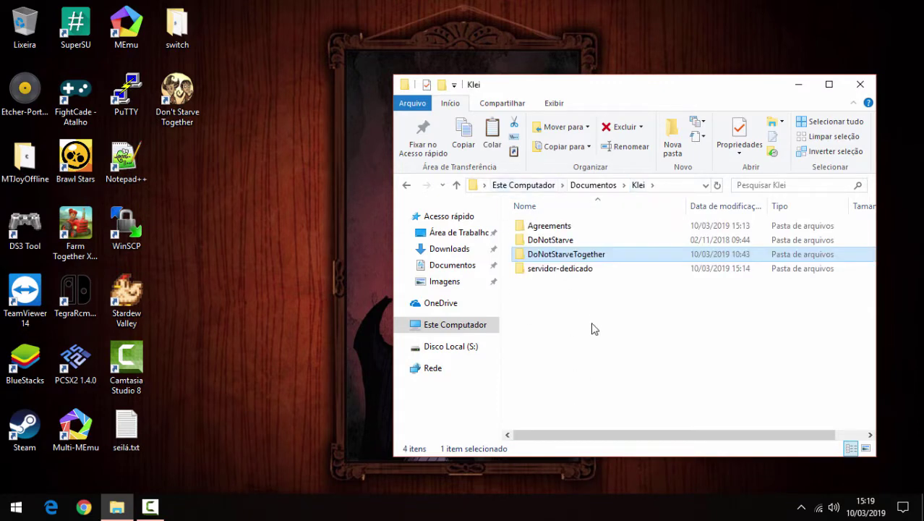
{"action": "left_click", "coordinate": [449, 266]}
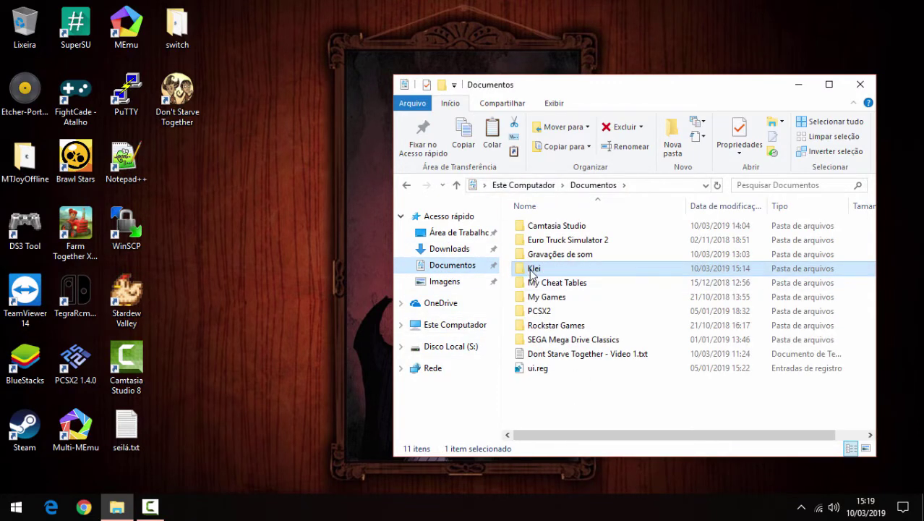
{"action": "double_click", "coordinate": [532, 269]}
{"action": "left_click", "coordinate": [541, 272]}
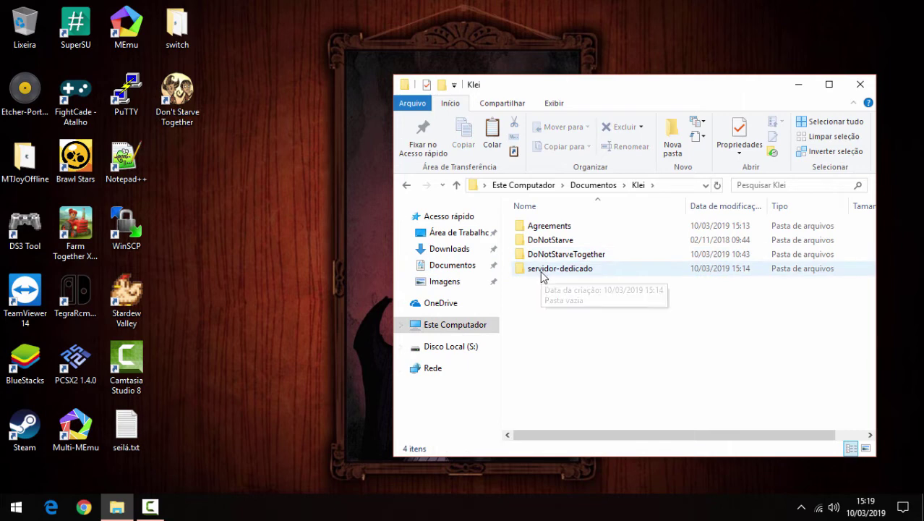
{"action": "double_click", "coordinate": [542, 273]}
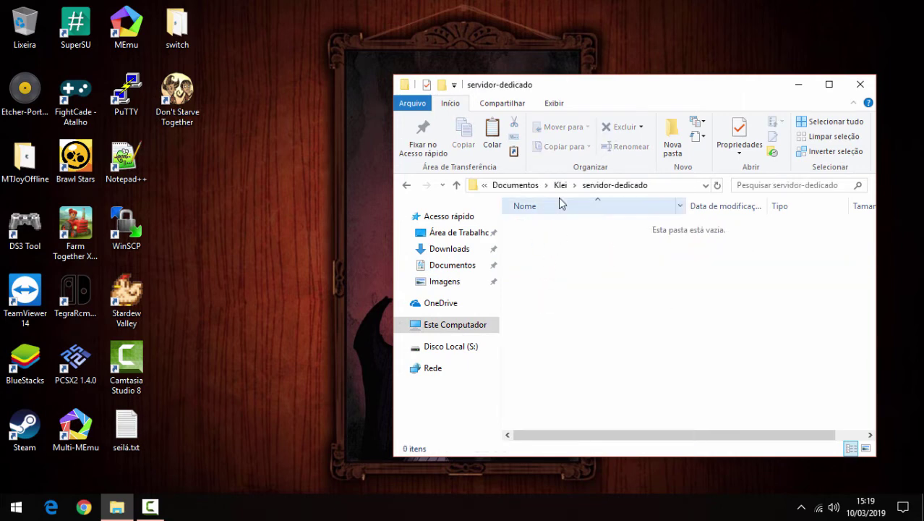
{"action": "right_click", "coordinate": [522, 245]}
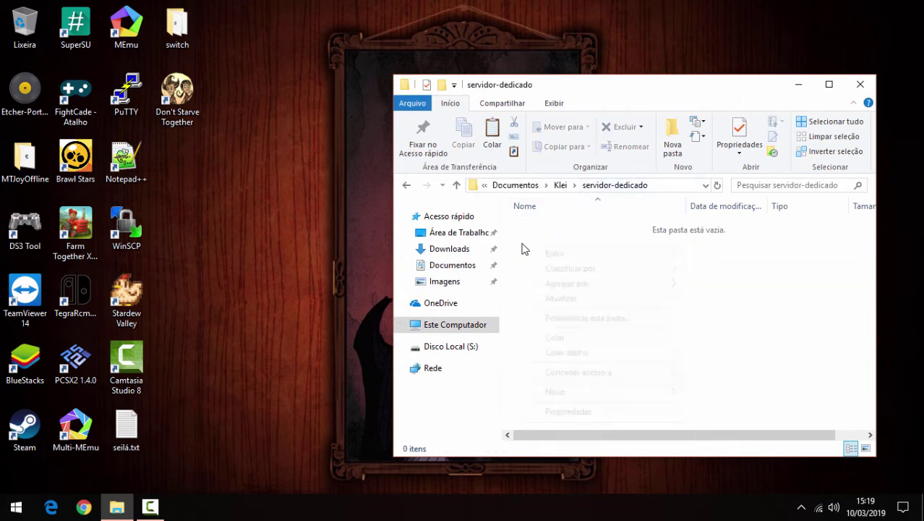
{"action": "left_click", "coordinate": [555, 338]}
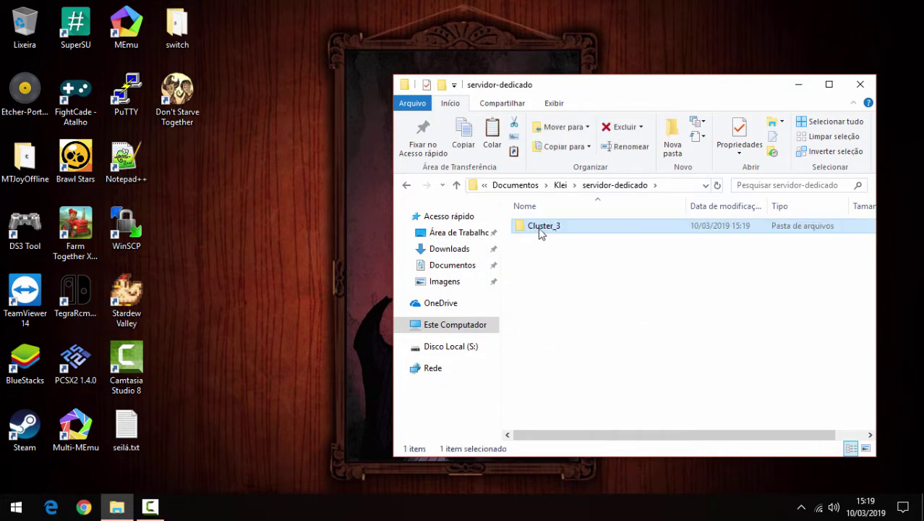
Rename the copied Cluster_3 folder in servidor-dedicado as Servidor-Dedicado1
{"action": "left_click", "coordinate": [550, 228]}
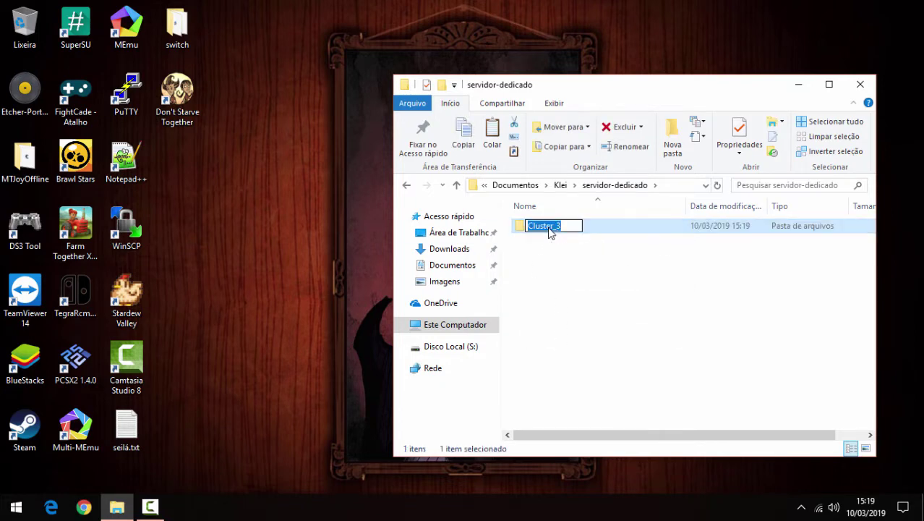
{"action": "key", "text": "BackSpace"}
{"action": "type", "text": "S"}
{"action": "key", "text": "BackSpace"}
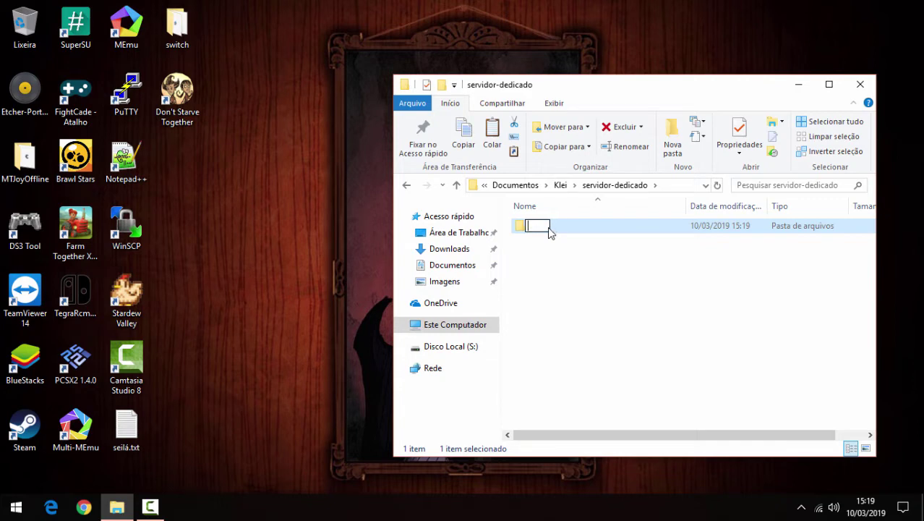
{"action": "type", "text": "Servidor"}
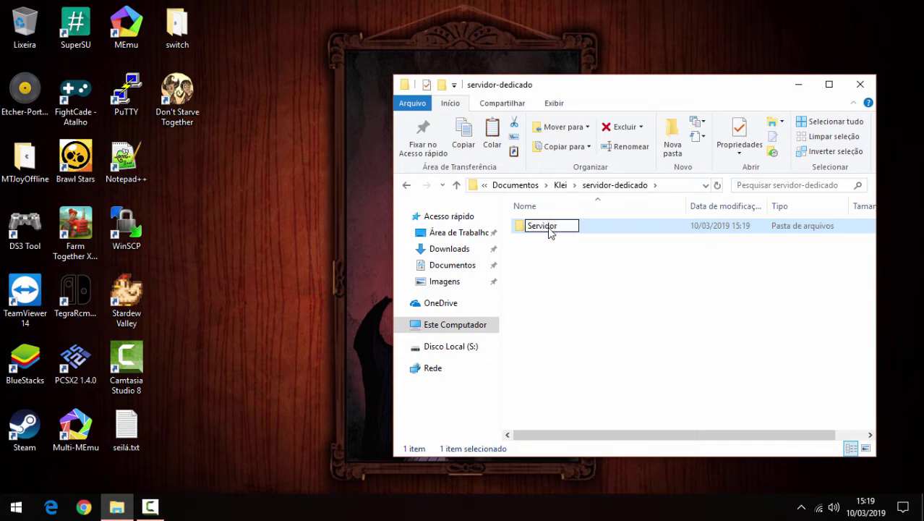
{"action": "type", "text": "-Dedicado"}
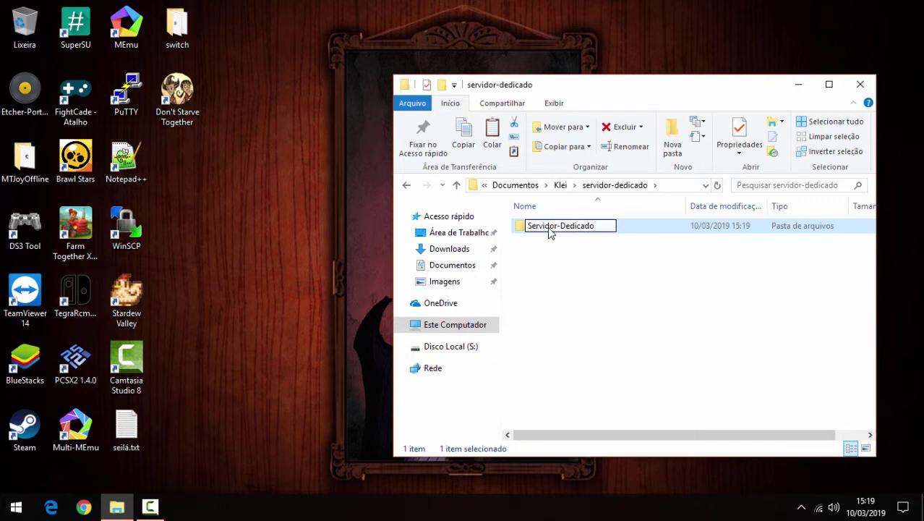
{"action": "type", "text": "1"}
{"action": "key", "text": "Return"}
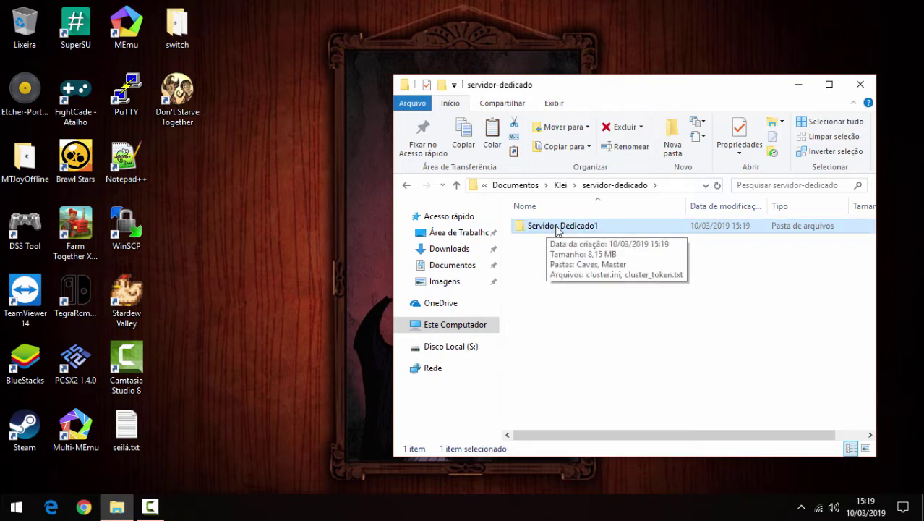
Open the Servidor-Dedicado1 folder, look over its files and check the folder's properties
{"action": "double_click", "coordinate": [562, 227]}
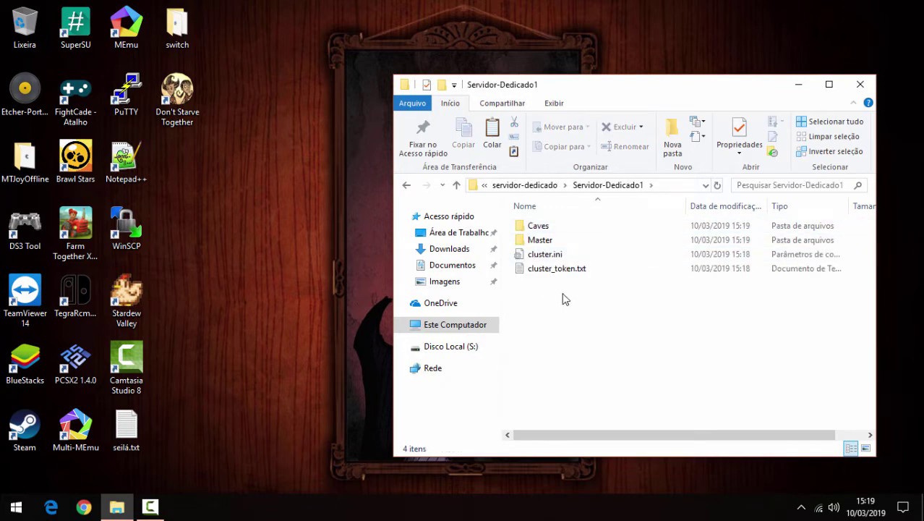
{"action": "left_click_drag", "start_coordinate": [570, 298], "coordinate": [518, 206]}
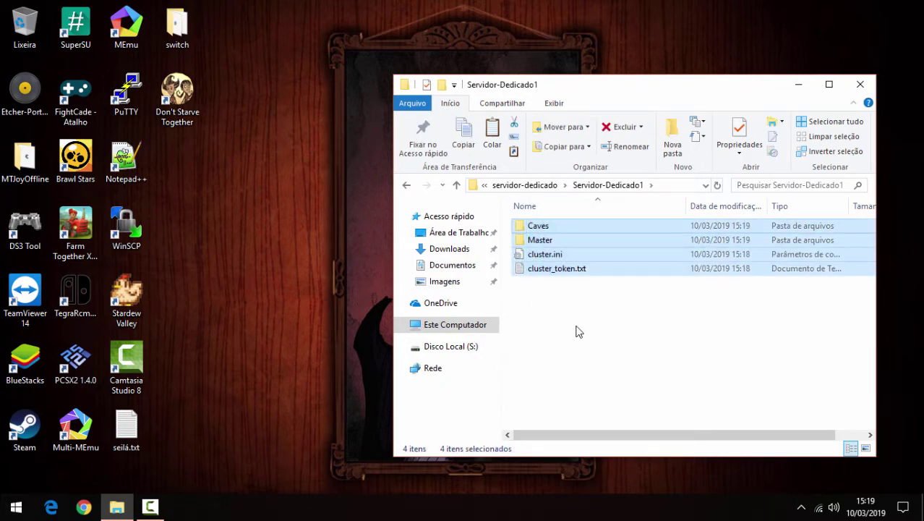
{"action": "right_click", "coordinate": [543, 295]}
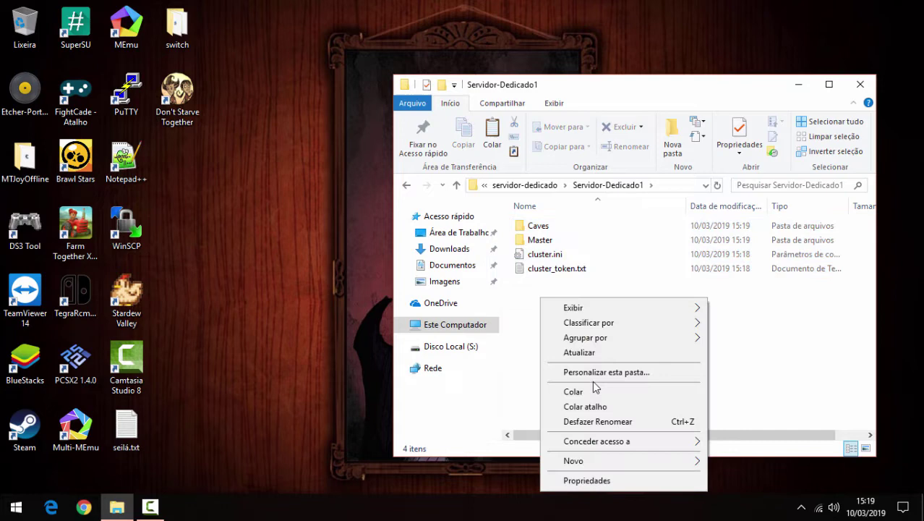
{"action": "left_click", "coordinate": [588, 479]}
{"action": "left_click_drag", "start_coordinate": [464, 286], "coordinate": [530, 317]}
{"action": "left_click", "coordinate": [557, 476]}
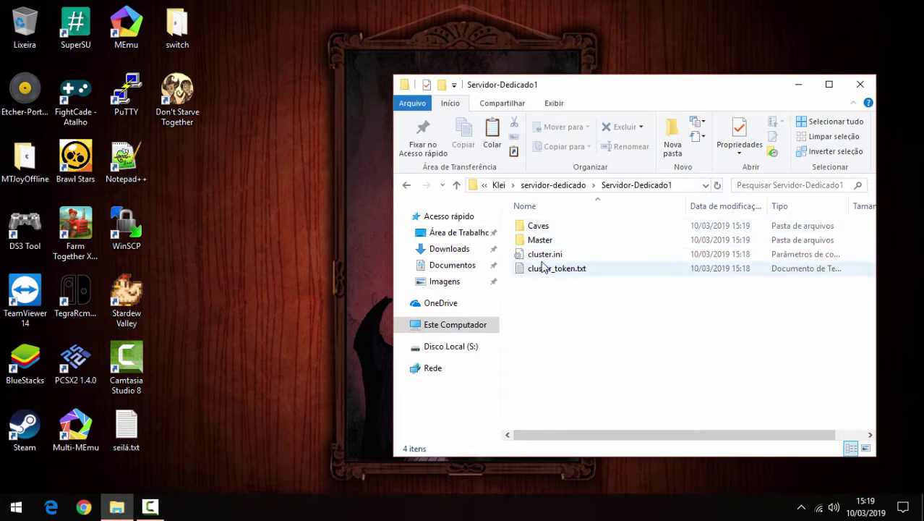
Look inside the Master folder and return to Servidor-Dedicado1
{"action": "double_click", "coordinate": [544, 242]}
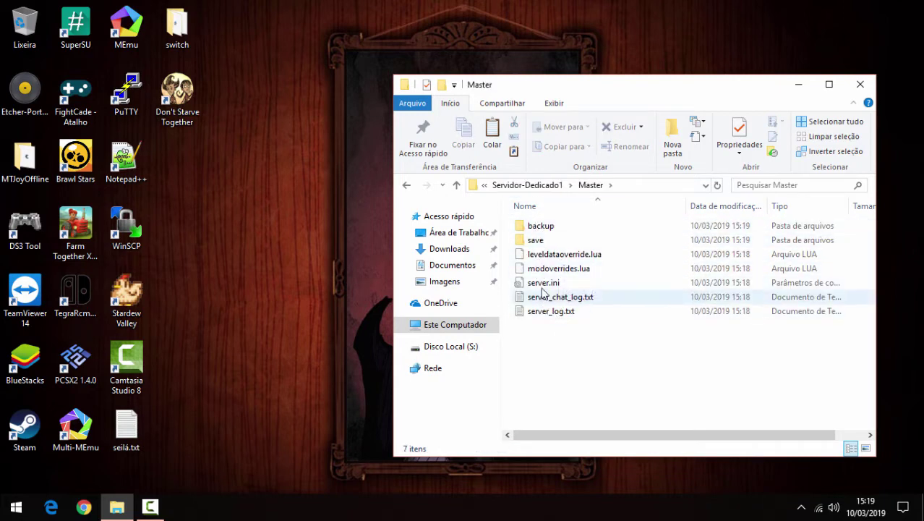
{"action": "left_click", "coordinate": [526, 186]}
{"action": "left_click", "coordinate": [561, 290]}
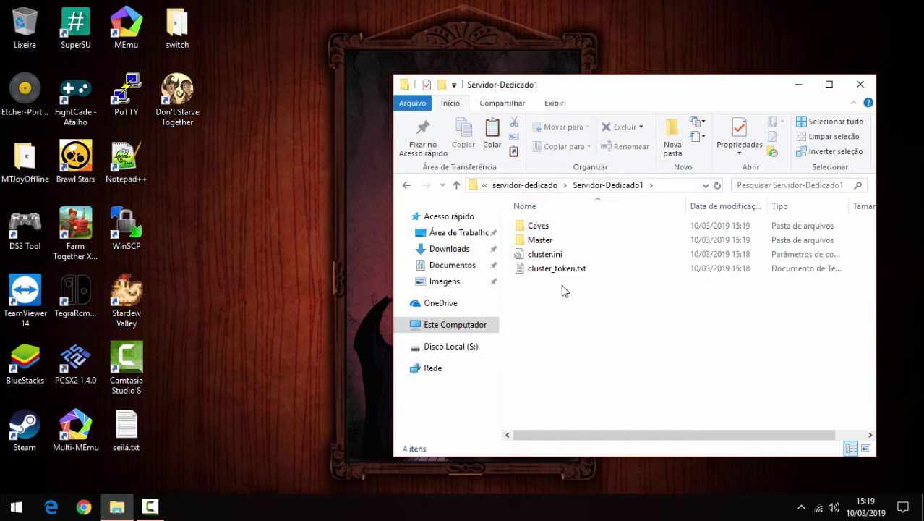
Open cluster.ini in Notepad, turn on automatic line wrapping and narrow the text window
{"action": "left_click", "coordinate": [544, 259]}
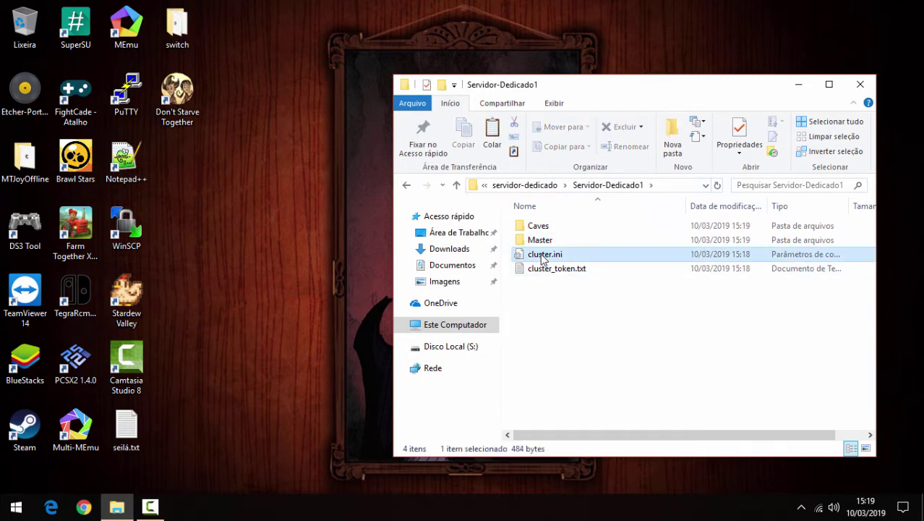
{"action": "double_click", "coordinate": [543, 259]}
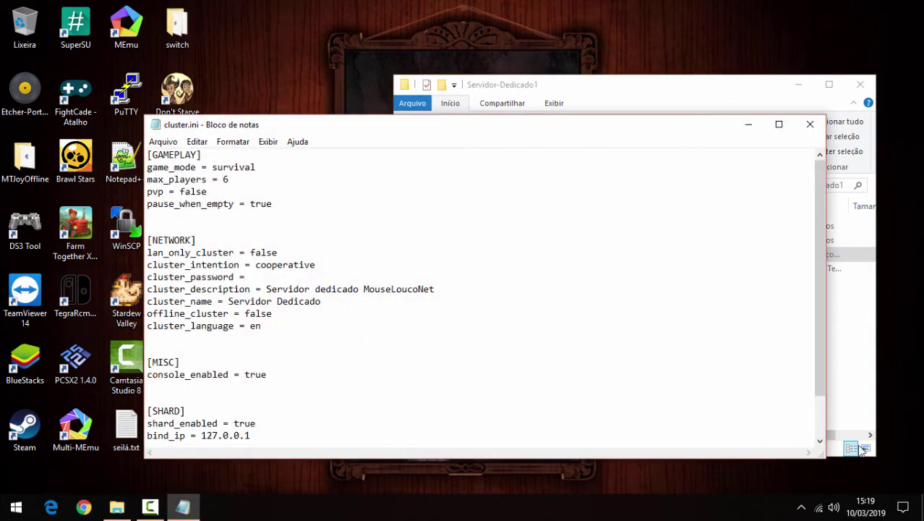
{"action": "left_click", "coordinate": [233, 142]}
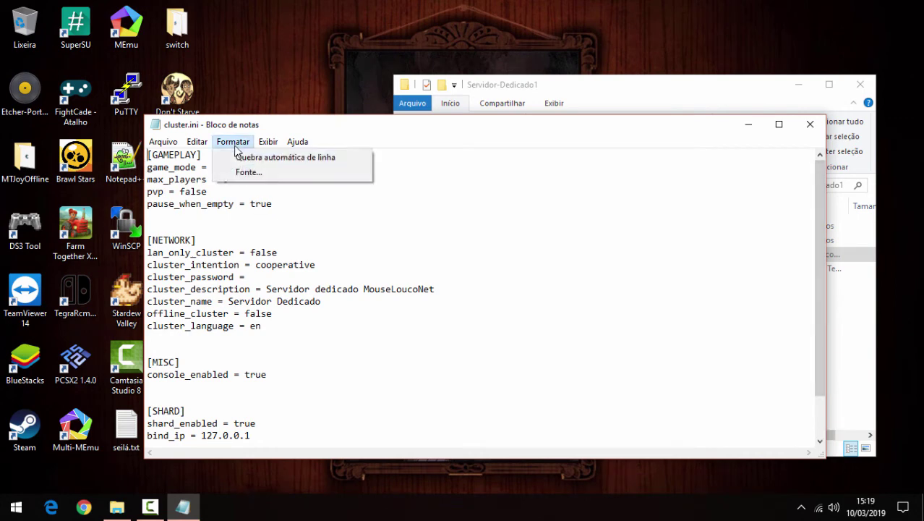
{"action": "left_click", "coordinate": [239, 156]}
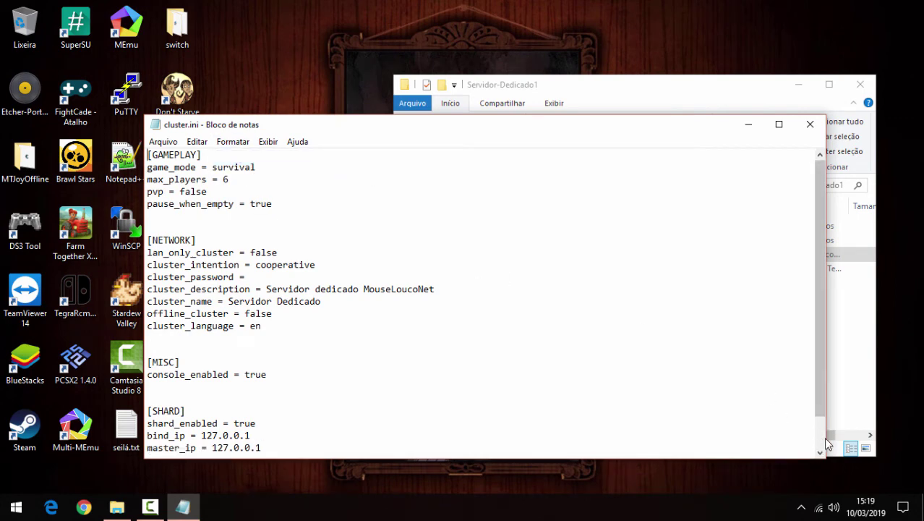
{"action": "left_click_drag", "start_coordinate": [824, 437], "coordinate": [626, 430]}
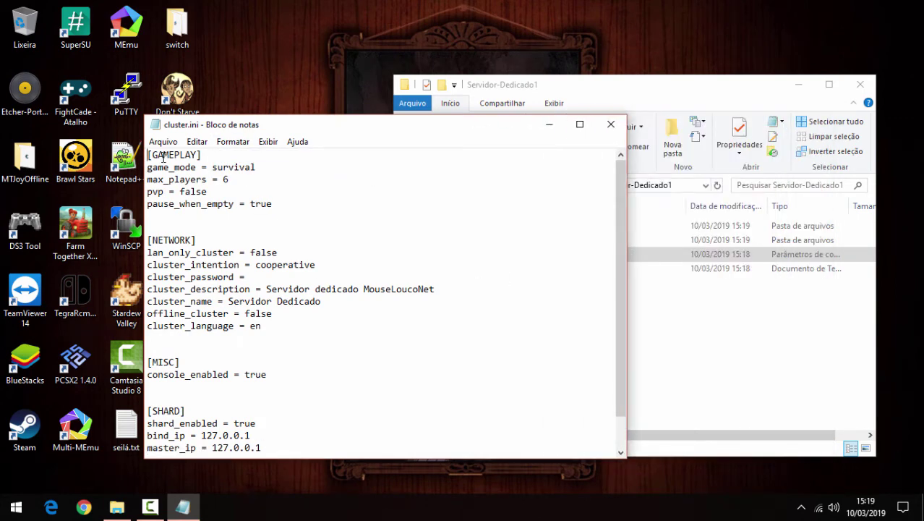
Examine the GAMEPLAY settings in cluster.ini: game_mode, max_players, pvp and pause_when_empty
{"action": "left_click_drag", "start_coordinate": [148, 154], "coordinate": [271, 190]}
{"action": "double_click", "coordinate": [238, 168]}
{"action": "double_click", "coordinate": [158, 180]}
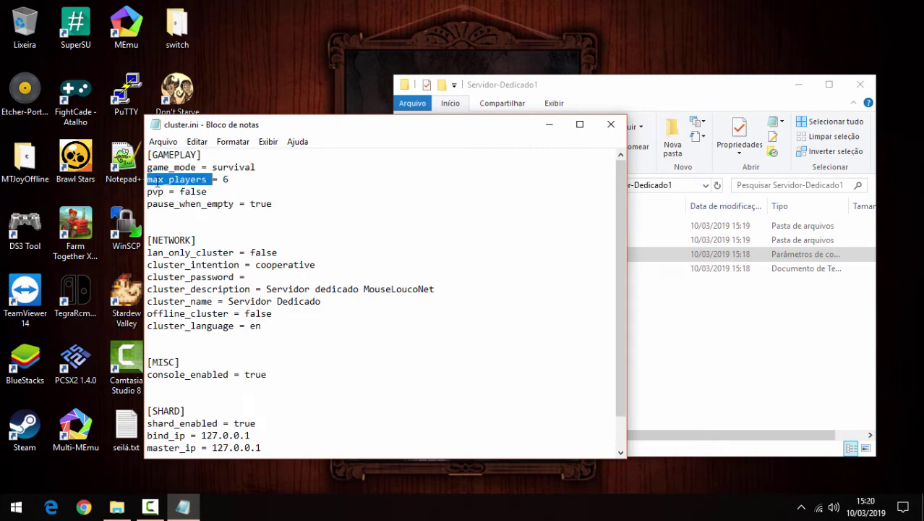
{"action": "double_click", "coordinate": [225, 180]}
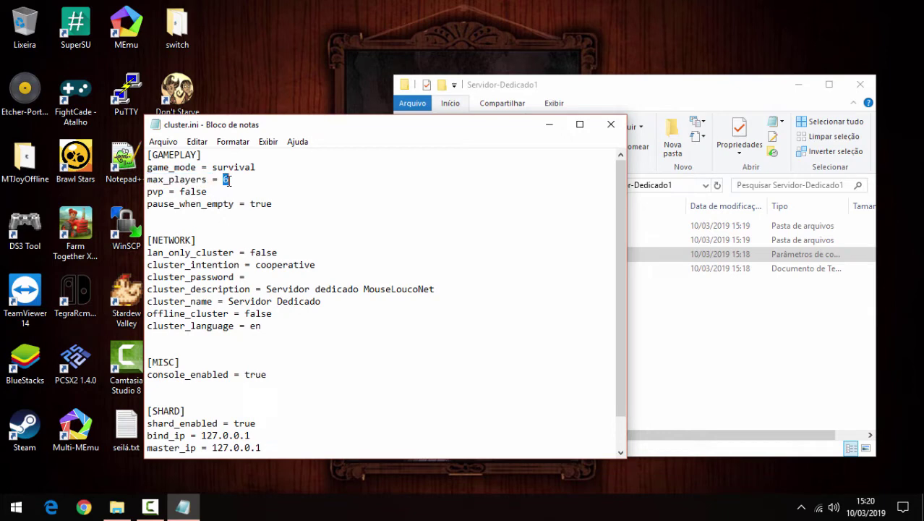
{"action": "left_click", "coordinate": [227, 181]}
{"action": "double_click", "coordinate": [198, 191]}
{"action": "left_click", "coordinate": [177, 207]}
{"action": "left_click_drag", "start_coordinate": [187, 205], "coordinate": [282, 204]}
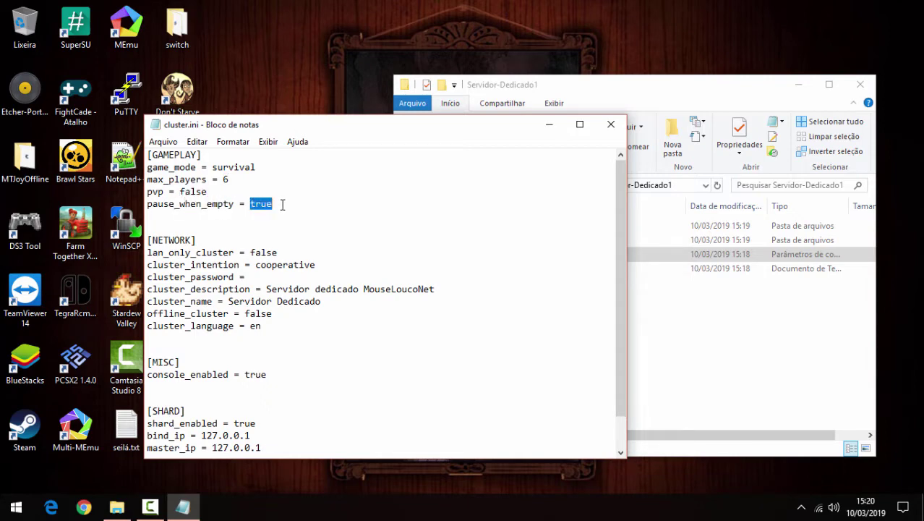
Examine the NETWORK settings in cluster.ini, including lan_only_cluster, cluster_intention and cluster_password
{"action": "left_click_drag", "start_coordinate": [147, 253], "coordinate": [232, 252]}
{"action": "left_click", "coordinate": [170, 253]}
{"action": "double_click", "coordinate": [258, 253]}
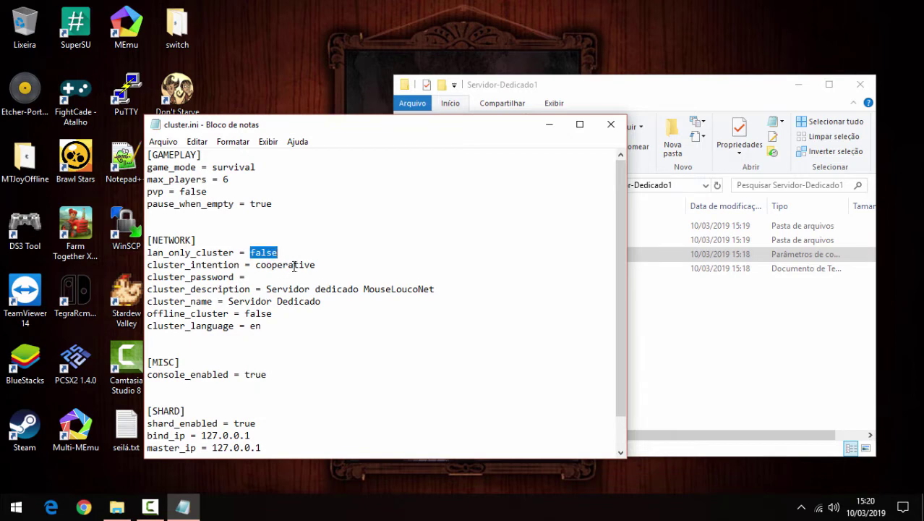
{"action": "double_click", "coordinate": [275, 265]}
{"action": "left_click", "coordinate": [242, 277]}
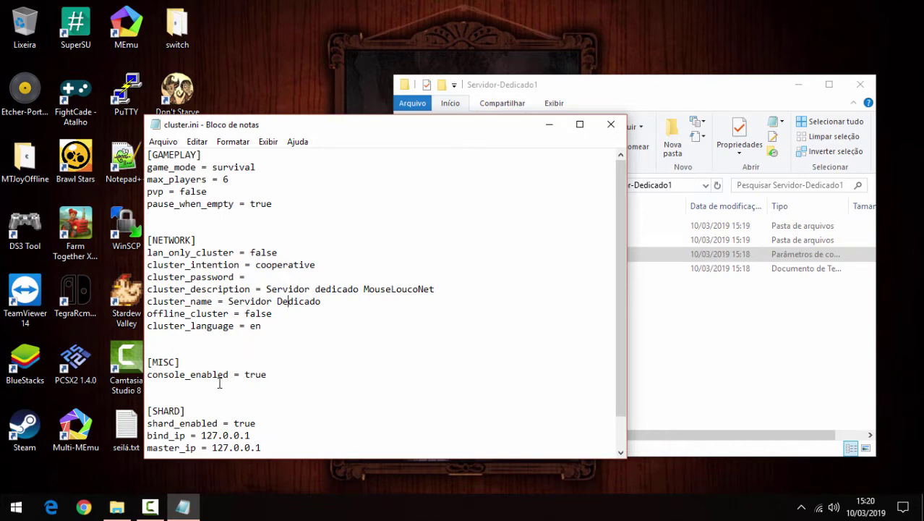
Review the rest of cluster.ini down to the MISC and SHARD sections, and close the file
{"action": "scroll", "coordinate": [219, 384], "scroll_direction": "down", "scroll_amount": 1}
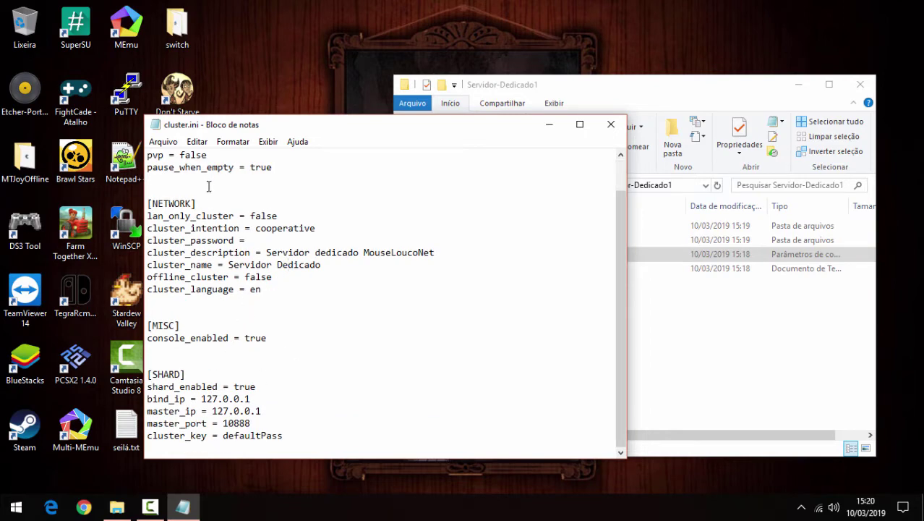
{"action": "left_click_drag", "start_coordinate": [208, 187], "coordinate": [202, 446]}
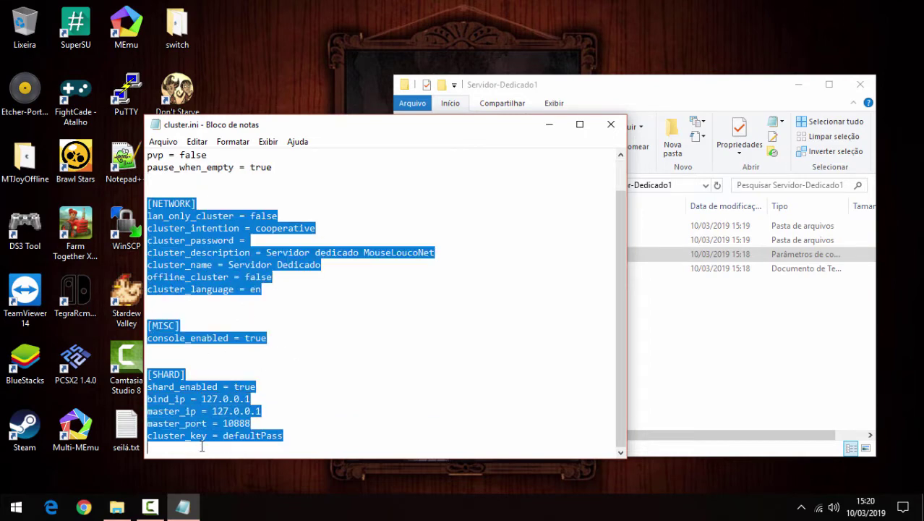
{"action": "left_click", "coordinate": [261, 425]}
{"action": "scroll", "coordinate": [259, 391], "scroll_direction": "up", "scroll_amount": 1}
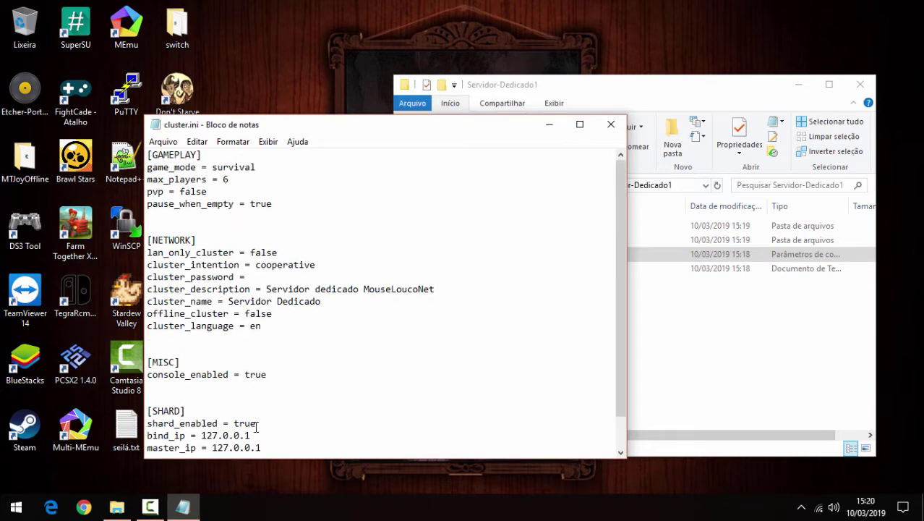
{"action": "scroll", "coordinate": [237, 337], "scroll_direction": "down", "scroll_amount": 1}
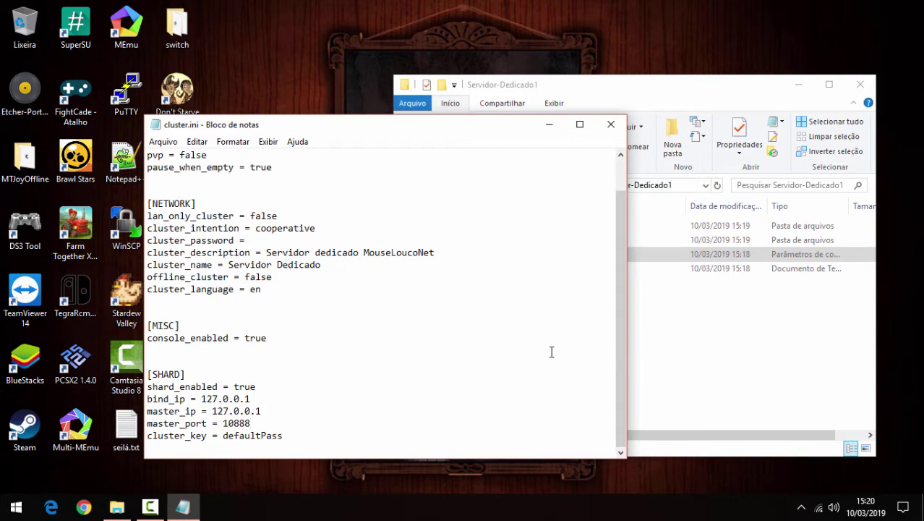
{"action": "scroll", "coordinate": [215, 422], "scroll_direction": "up", "scroll_amount": 1}
{"action": "scroll", "coordinate": [276, 397], "scroll_direction": "down", "scroll_amount": 1}
{"action": "scroll", "coordinate": [277, 396], "scroll_direction": "up", "scroll_amount": 1}
{"action": "left_click", "coordinate": [612, 125]}
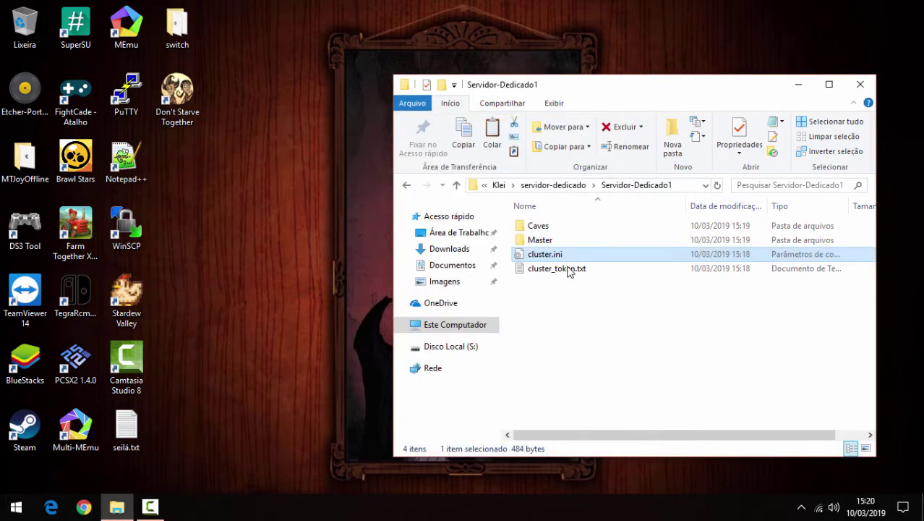
Review server.ini in the Master folder, close it and return to Servidor-Dedicado1
{"action": "double_click", "coordinate": [542, 241]}
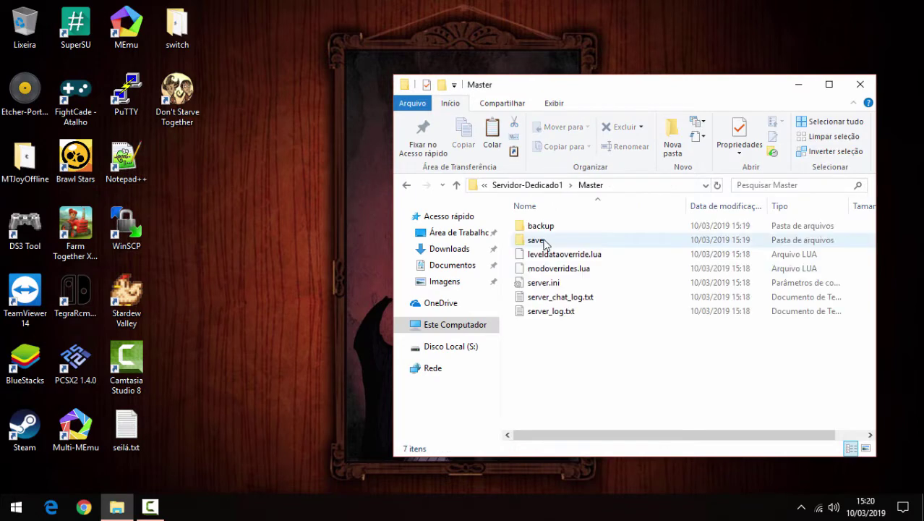
{"action": "double_click", "coordinate": [557, 282]}
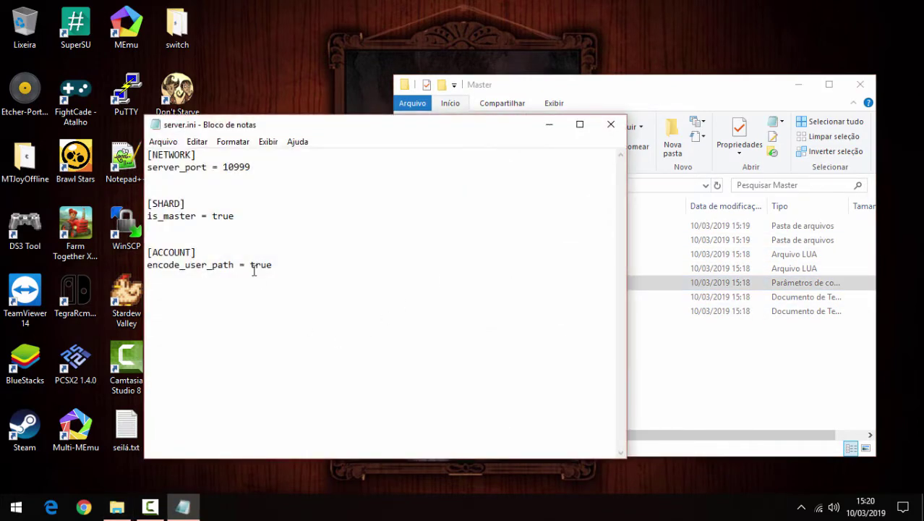
{"action": "left_click", "coordinate": [611, 124]}
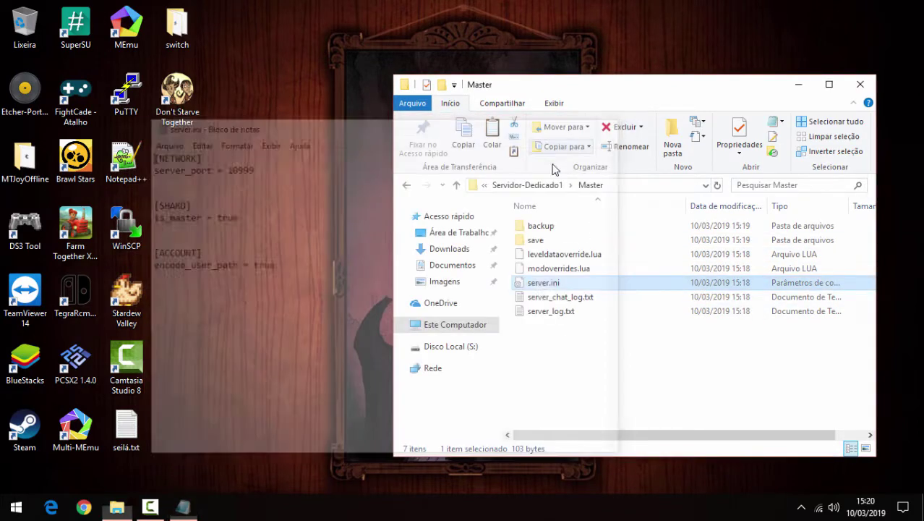
{"action": "left_click", "coordinate": [525, 185]}
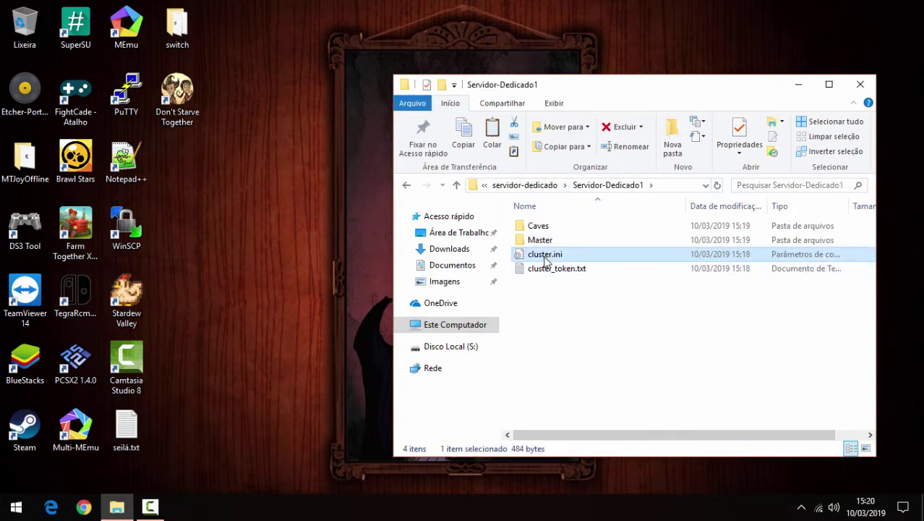
Reopen cluster.ini, read through its sections once more and close it
{"action": "double_click", "coordinate": [548, 255]}
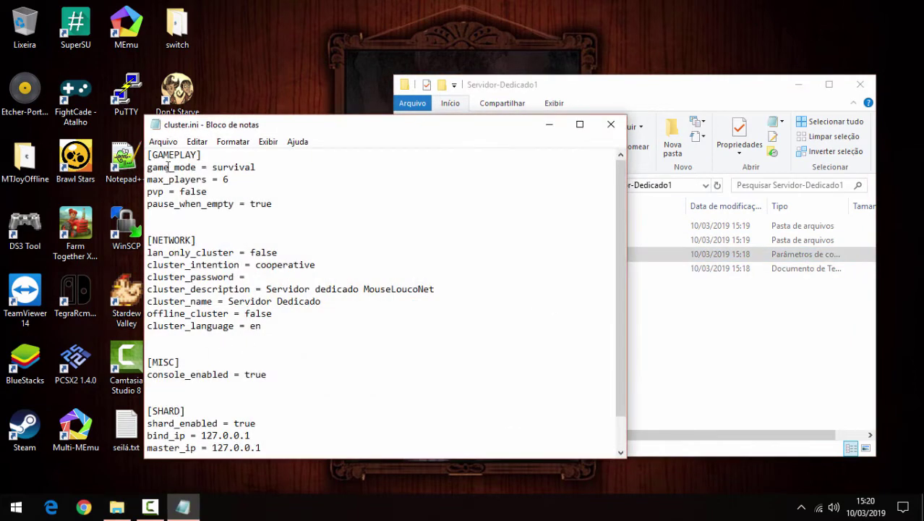
{"action": "scroll", "coordinate": [166, 230], "scroll_direction": "down", "scroll_amount": 1}
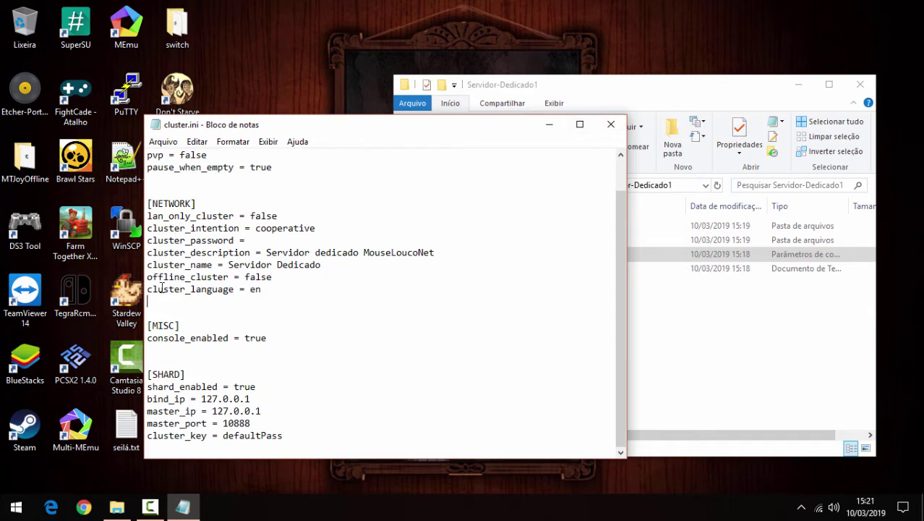
{"action": "left_click", "coordinate": [611, 124]}
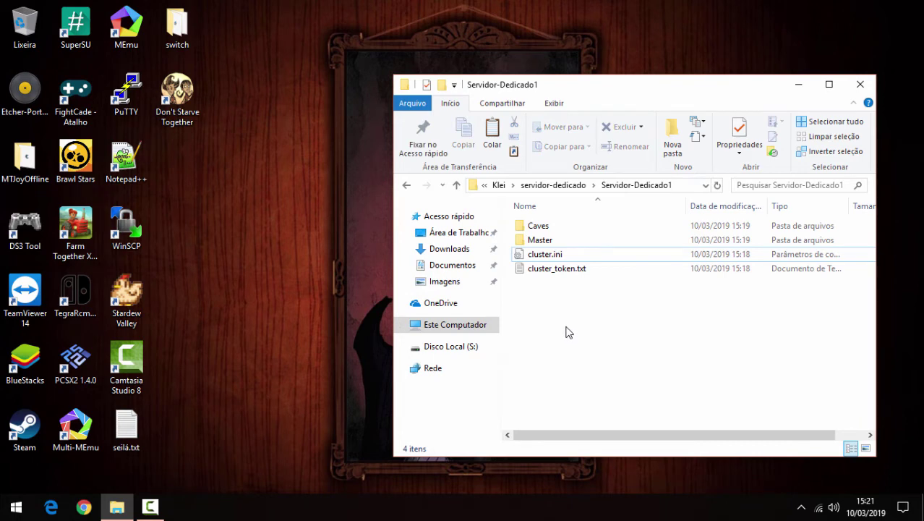
Widen the File Explorer window, check the steamapps folder inside C:\steamcmd and return to the steamcmd folder
{"action": "left_click_drag", "start_coordinate": [392, 274], "coordinate": [318, 271]}
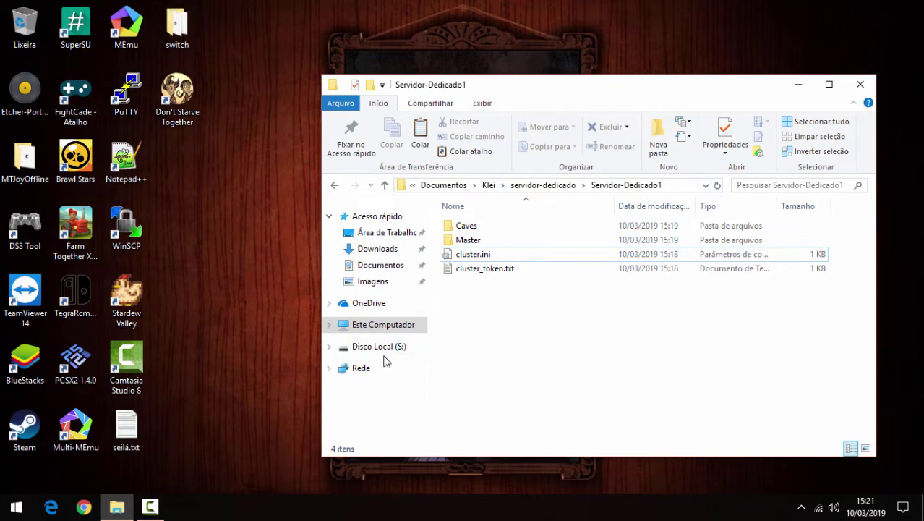
{"action": "left_click", "coordinate": [397, 326]}
{"action": "left_click", "coordinate": [512, 428]}
{"action": "double_click", "coordinate": [512, 428]}
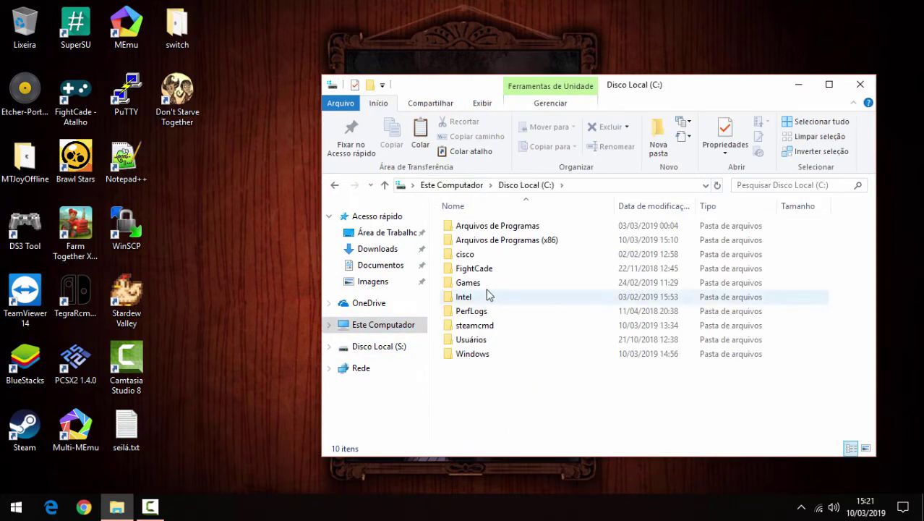
{"action": "double_click", "coordinate": [461, 326]}
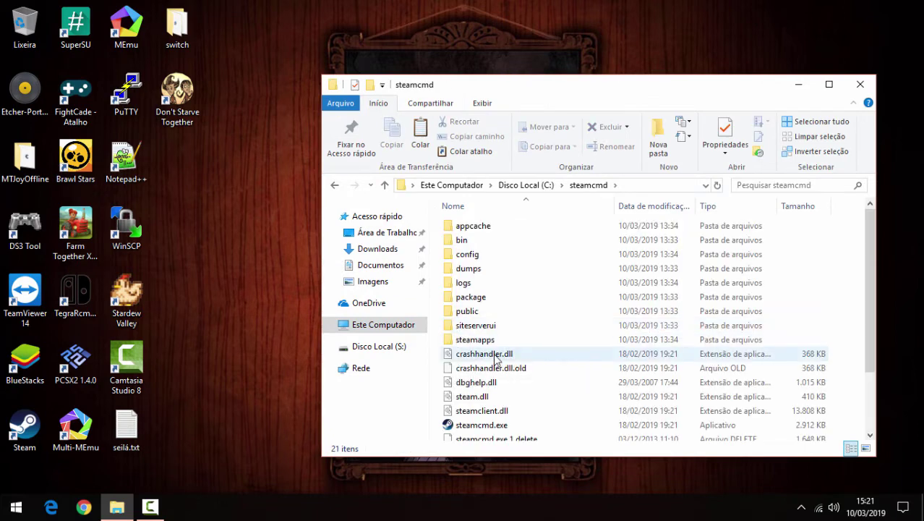
{"action": "scroll", "coordinate": [483, 361], "scroll_direction": "down", "scroll_amount": 2}
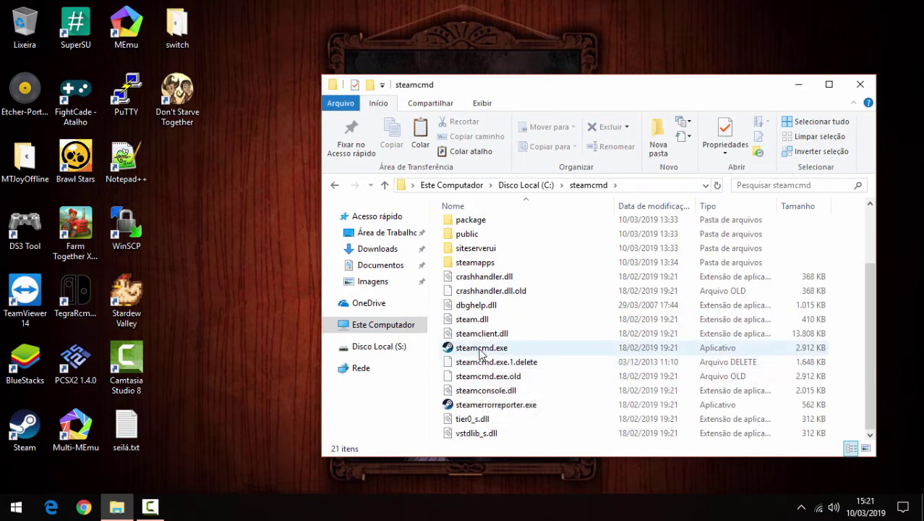
{"action": "double_click", "coordinate": [480, 265]}
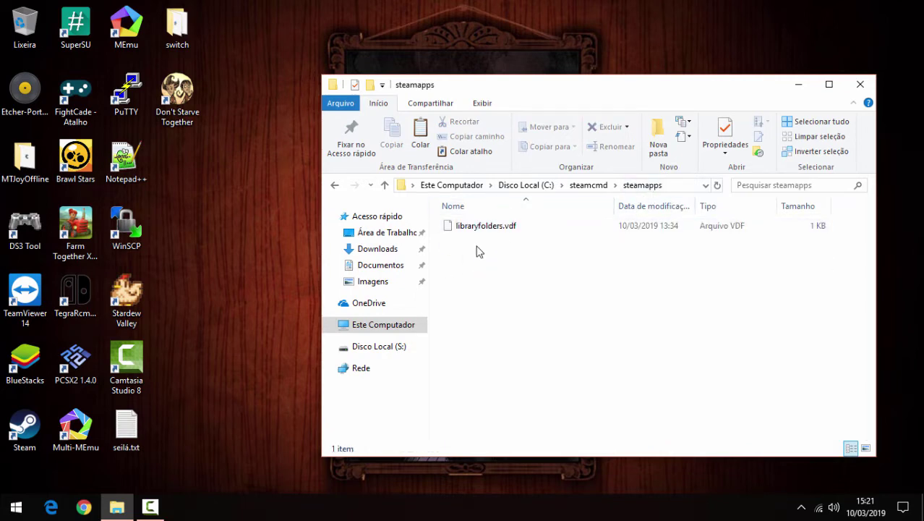
{"action": "left_click", "coordinate": [581, 186]}
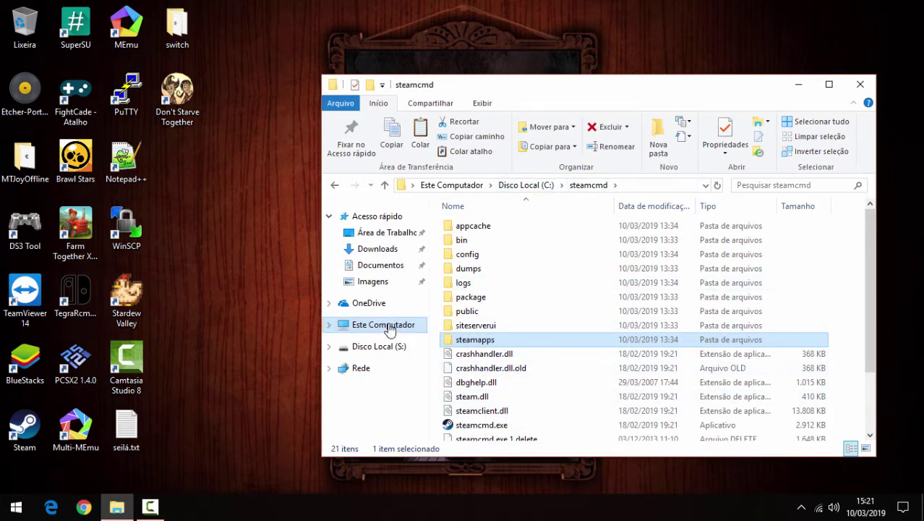
Go to Documents\Klei\servidor-dedicado\Servidor-Dedicado1 and look at its cluster.ini and cluster_token.txt files
{"action": "left_click", "coordinate": [380, 265]}
{"action": "double_click", "coordinate": [467, 269]}
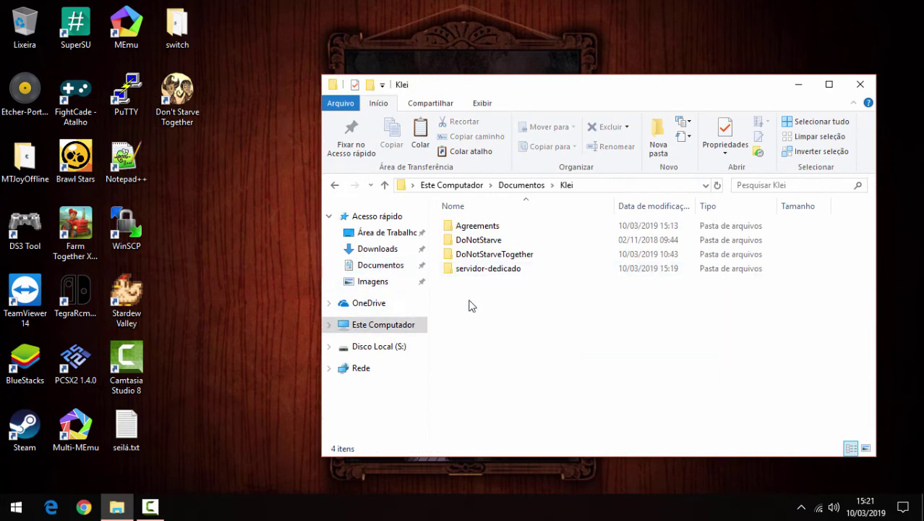
{"action": "double_click", "coordinate": [468, 272]}
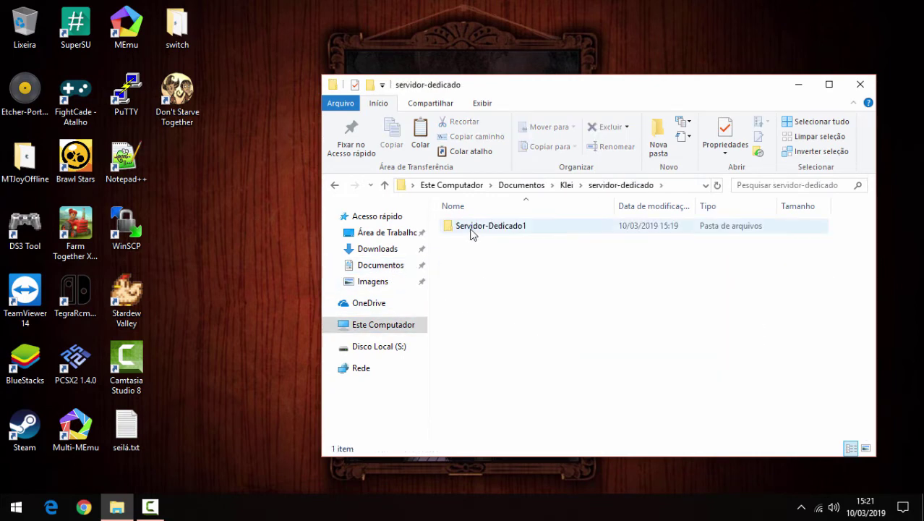
{"action": "double_click", "coordinate": [467, 229]}
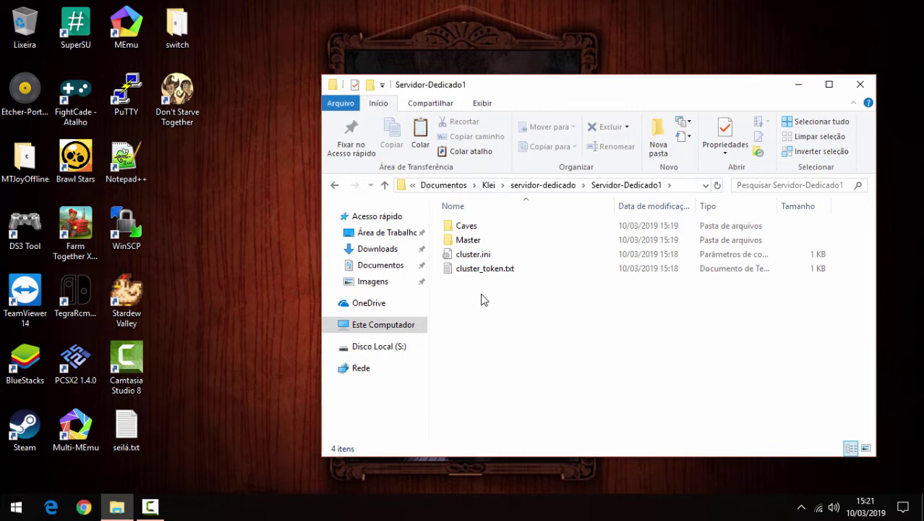
{"action": "left_click", "coordinate": [469, 257]}
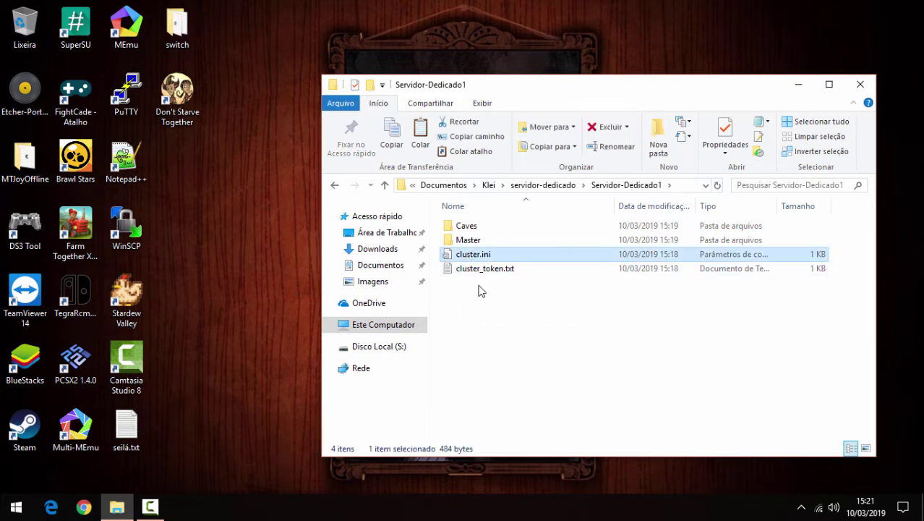
{"action": "left_click", "coordinate": [470, 269]}
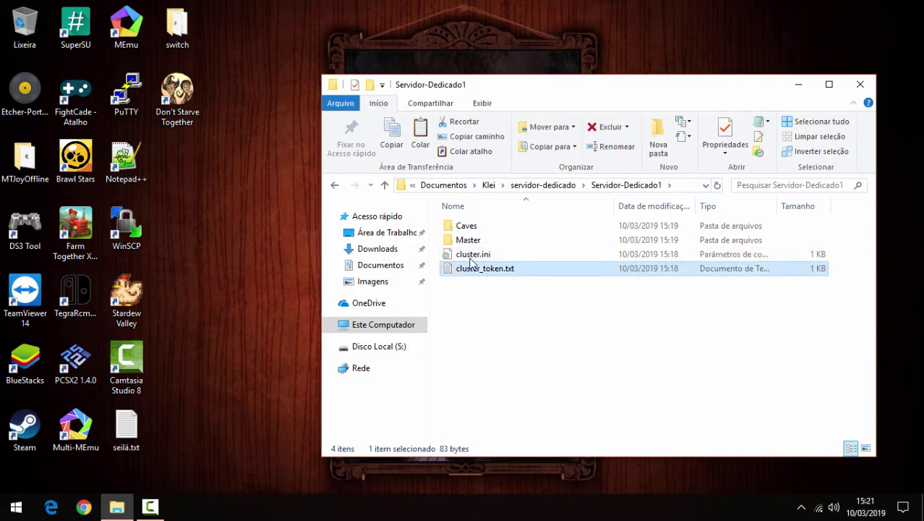
Open cluster.ini and start saving it under another name, checking that the destination folder is Servidor-Dedicado1
{"action": "double_click", "coordinate": [472, 254]}
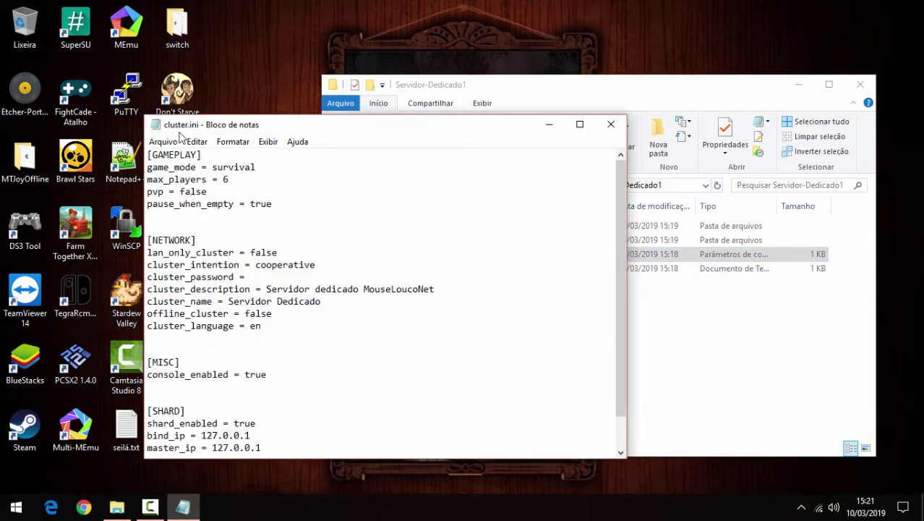
{"action": "left_click", "coordinate": [172, 143]}
{"action": "left_click", "coordinate": [194, 202]}
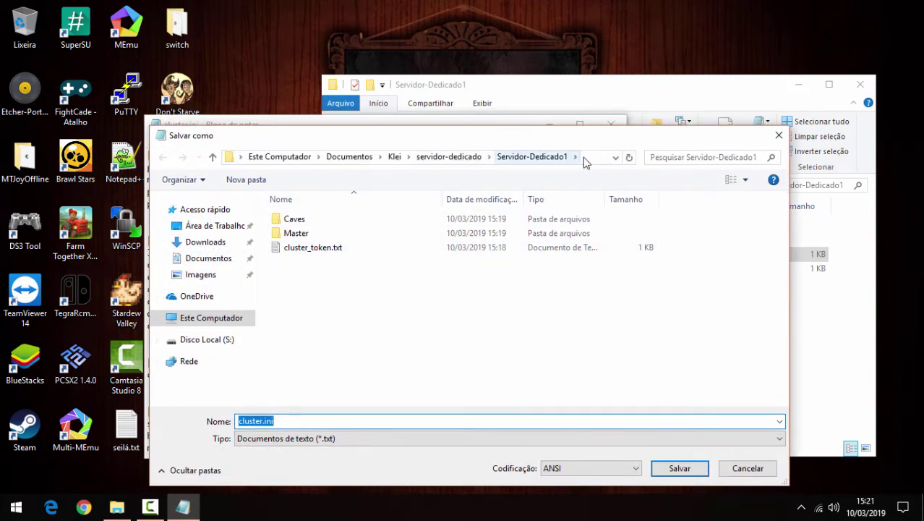
{"action": "left_click", "coordinate": [587, 160]}
{"action": "left_click", "coordinate": [567, 159]}
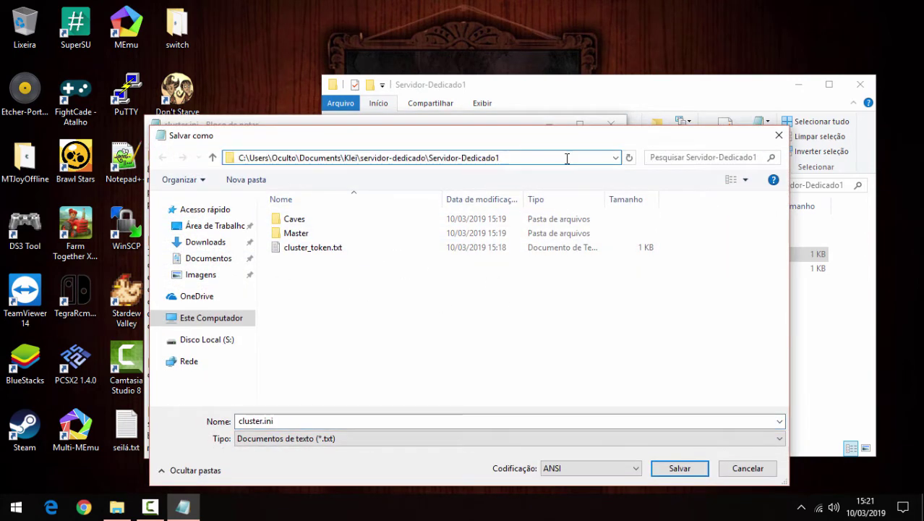
{"action": "left_click", "coordinate": [282, 282]}
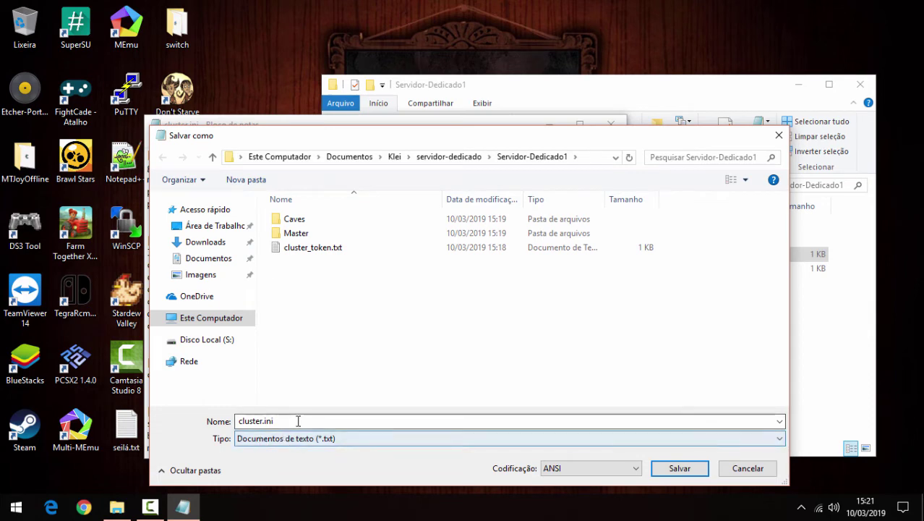
Save the copy as INICIAR.bat with the file type Todos os arquivos (*.*), and close it
{"action": "left_click_drag", "start_coordinate": [282, 421], "coordinate": [159, 420]}
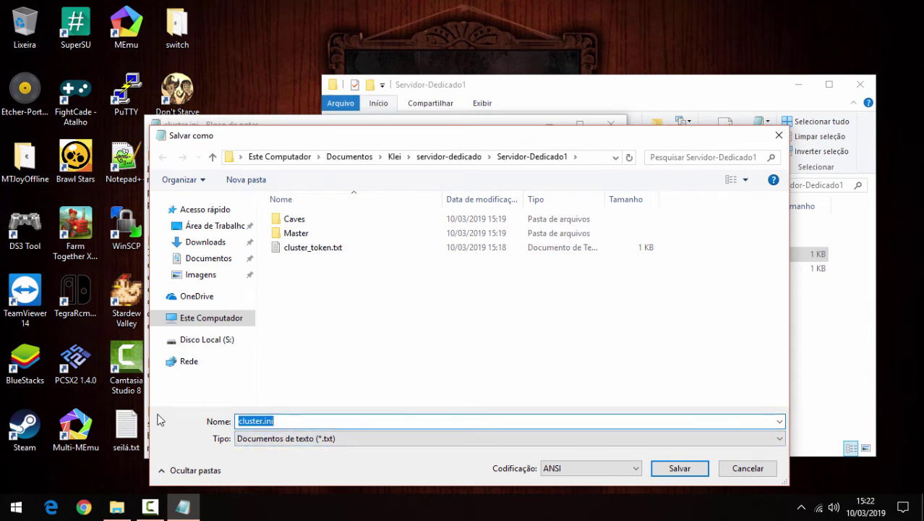
{"action": "key", "text": "BackSpace"}
{"action": "left_click", "coordinate": [342, 441]}
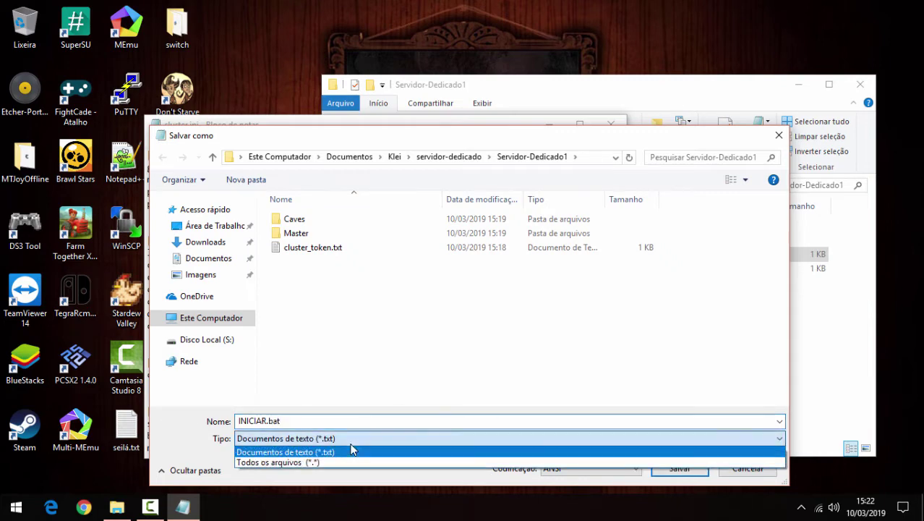
{"action": "left_click", "coordinate": [288, 463]}
{"action": "left_click", "coordinate": [295, 420]}
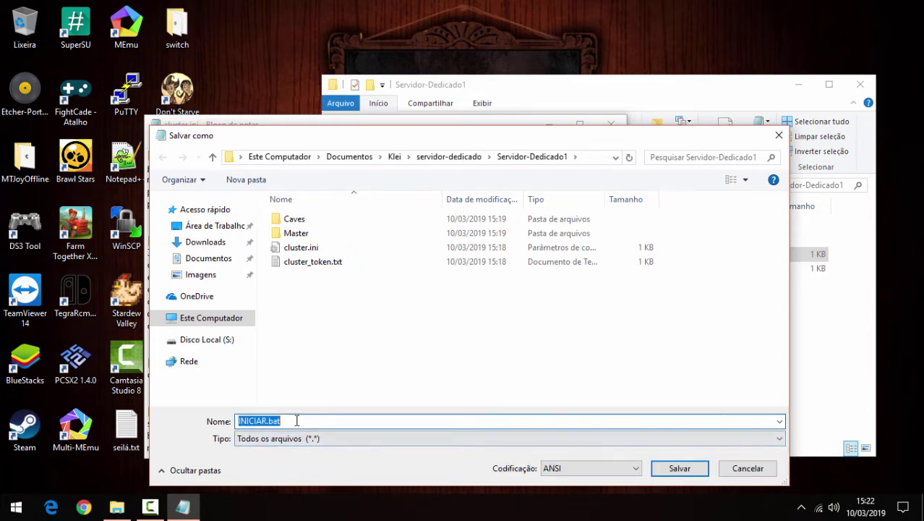
{"action": "left_click", "coordinate": [304, 422]}
{"action": "left_click", "coordinate": [655, 468]}
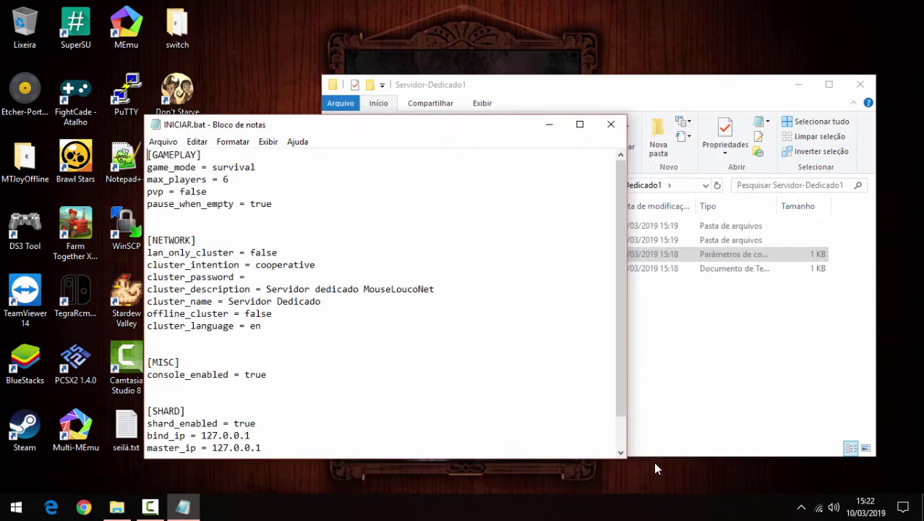
{"action": "left_click", "coordinate": [611, 124]}
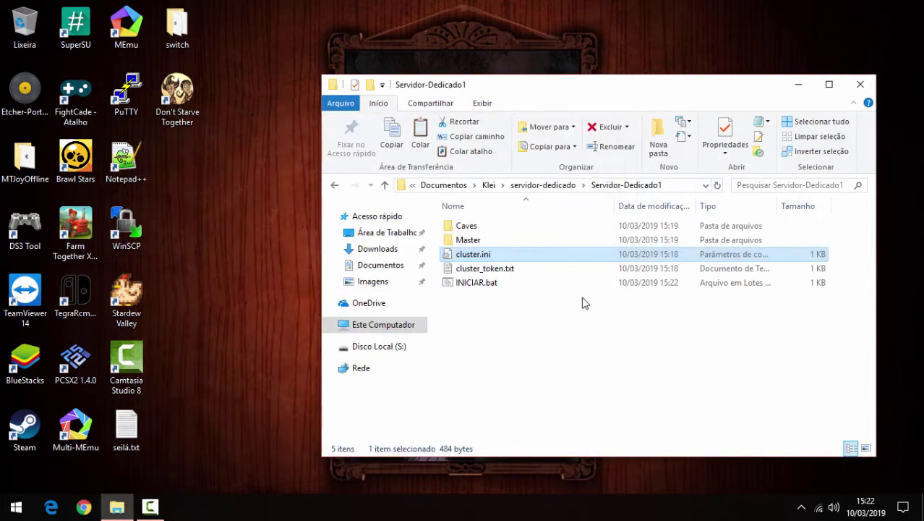
Open INICIAR.bat for editing from Servidor-Dedicado1, look over its copied contents and close it
{"action": "left_click", "coordinate": [459, 285]}
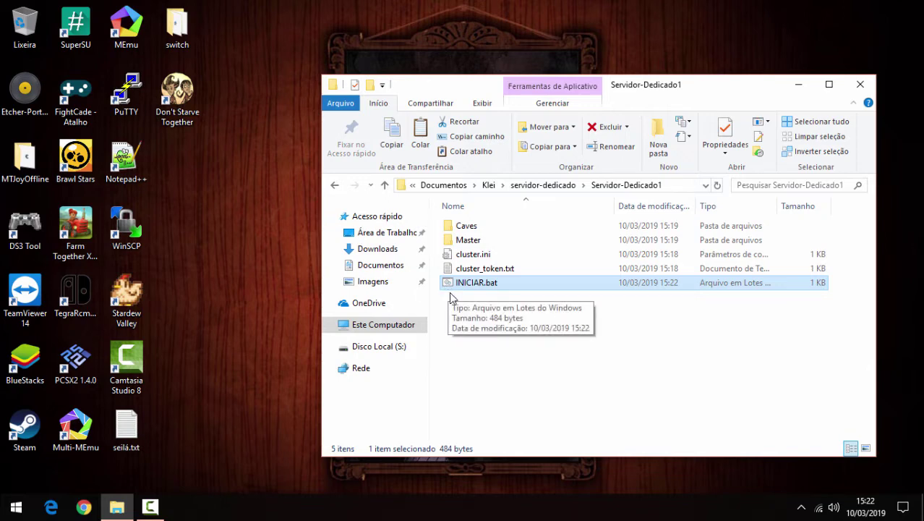
{"action": "left_click", "coordinate": [462, 295]}
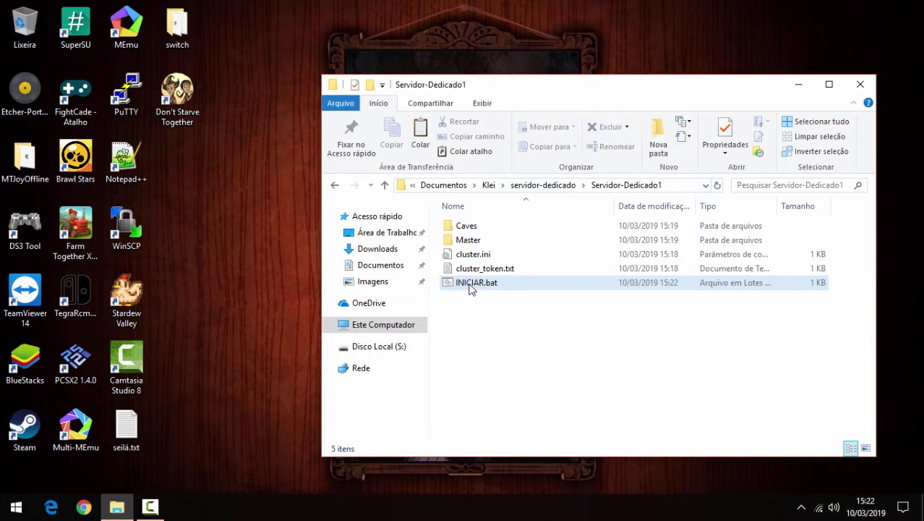
{"action": "left_click", "coordinate": [472, 284]}
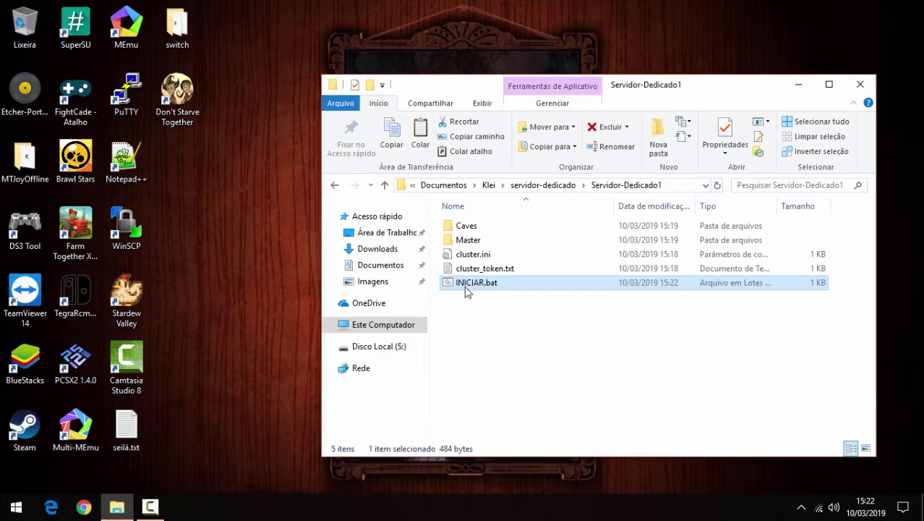
{"action": "right_click", "coordinate": [464, 291]}
{"action": "left_click", "coordinate": [529, 177]}
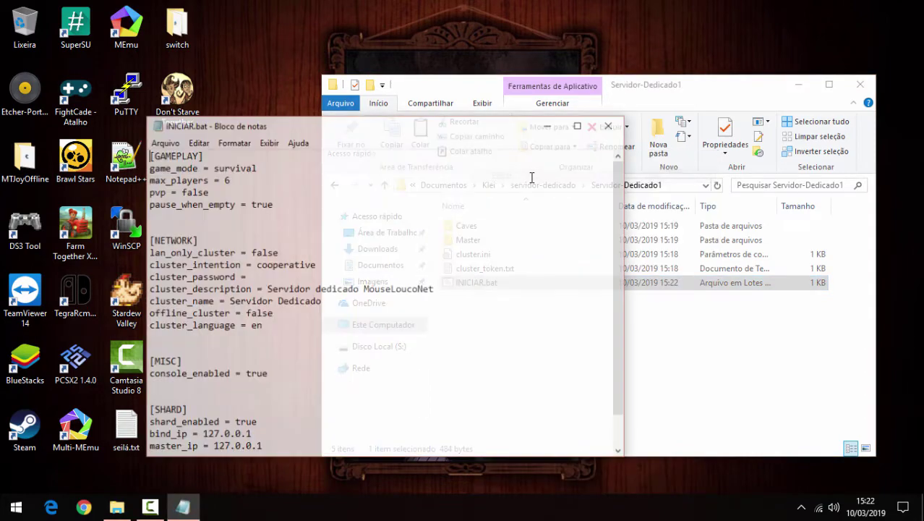
{"action": "left_click", "coordinate": [610, 124]}
{"action": "right_click", "coordinate": [469, 285]}
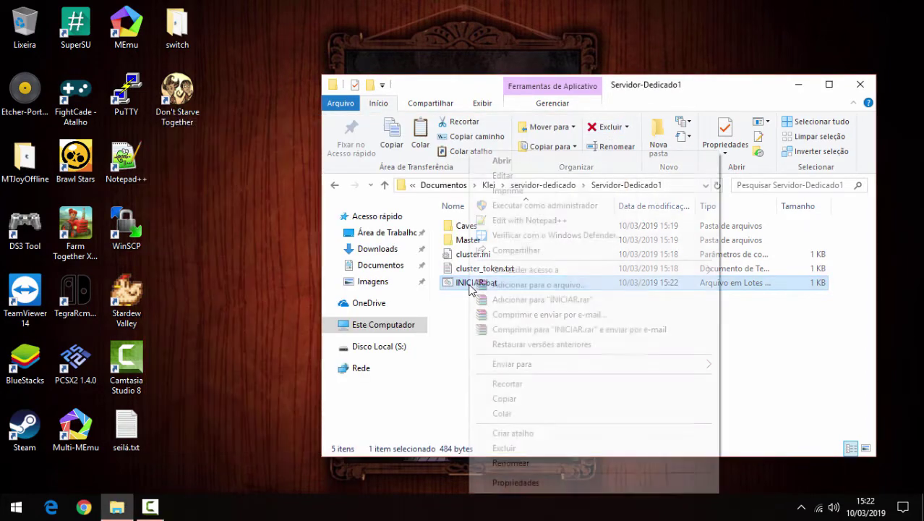
{"action": "left_click", "coordinate": [514, 175]}
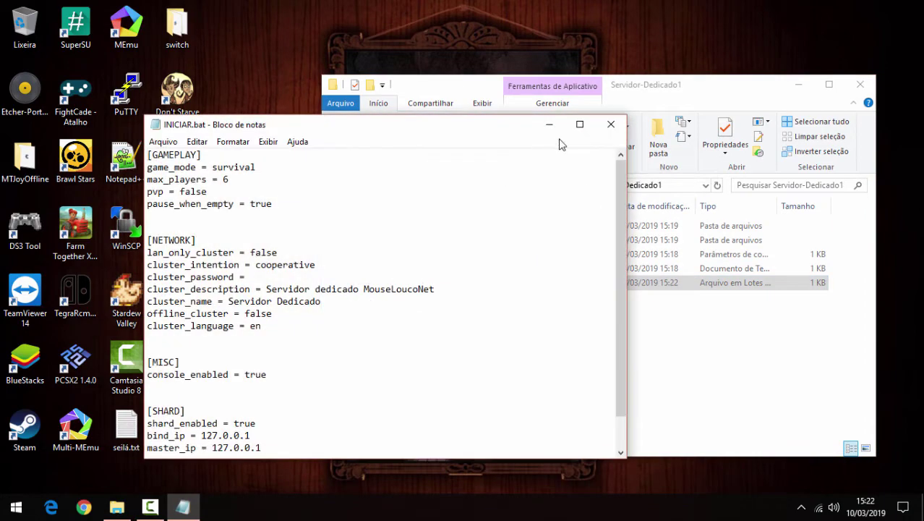
{"action": "left_click_drag", "start_coordinate": [510, 133], "coordinate": [389, 123]}
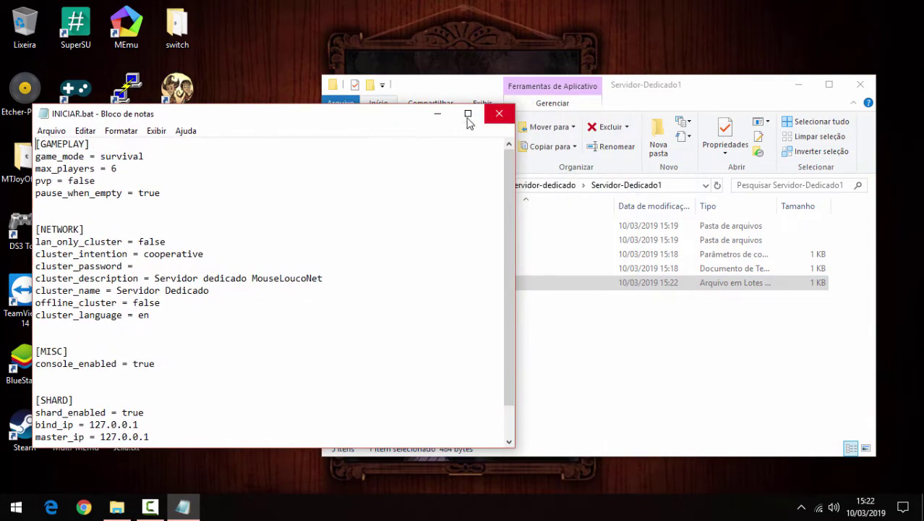
{"action": "left_click", "coordinate": [499, 113]}
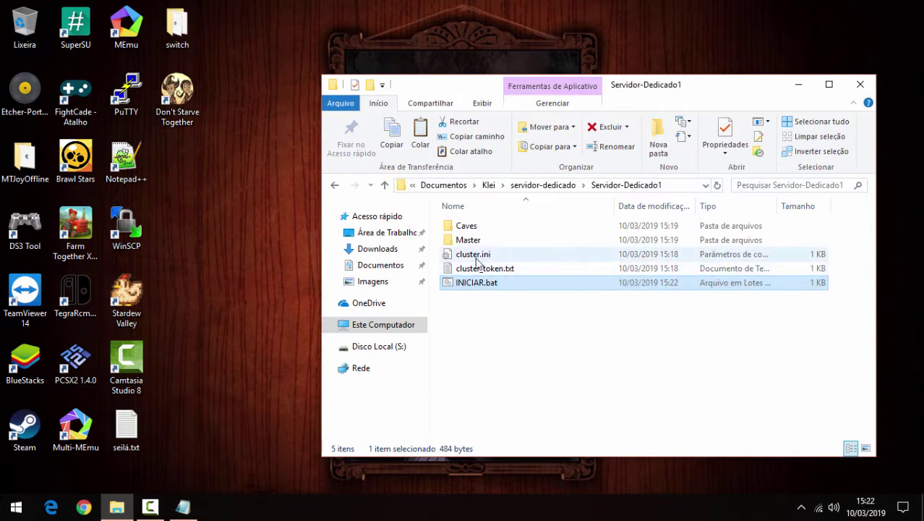
{"action": "left_click", "coordinate": [447, 295]}
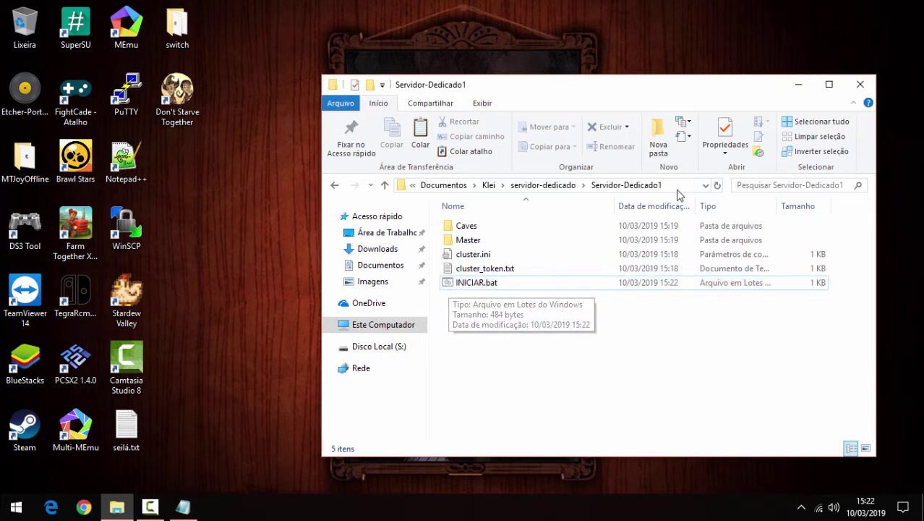
View the Servidor-Dedicado1 files as medium icons, and return the folder to the Details layout
{"action": "key", "text": "ctrl+shift+5"}
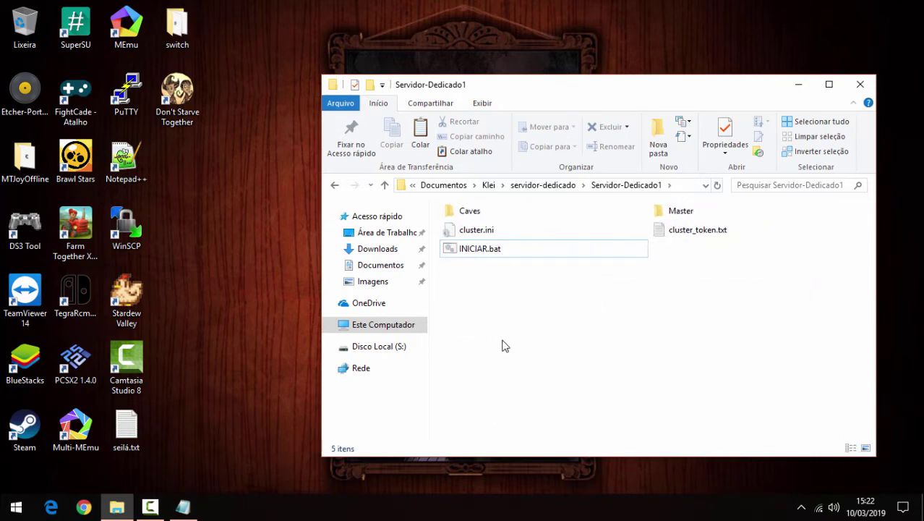
{"action": "key", "text": "ctrl+shift+3"}
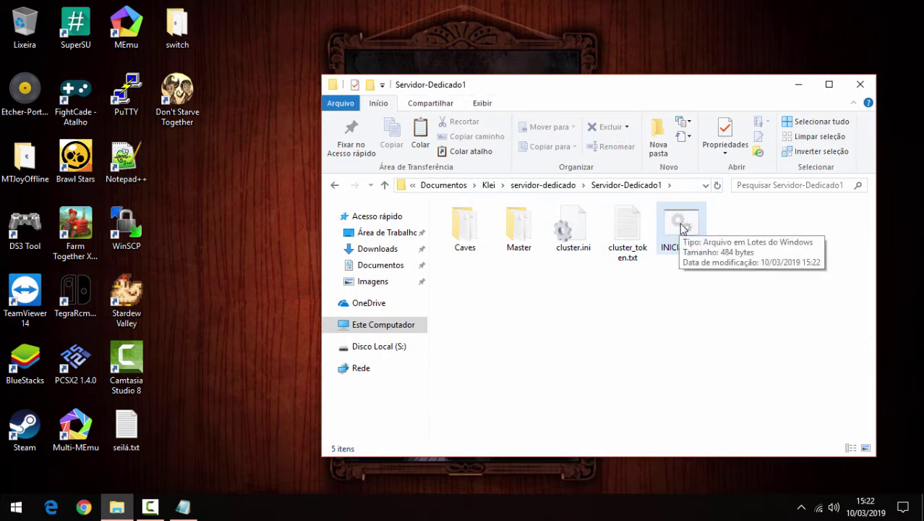
{"action": "left_click", "coordinate": [483, 103]}
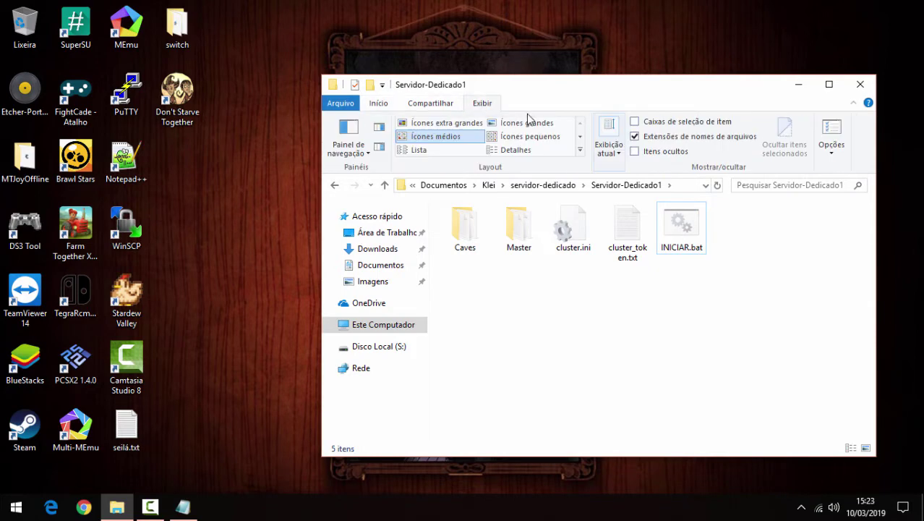
{"action": "left_click", "coordinate": [505, 152]}
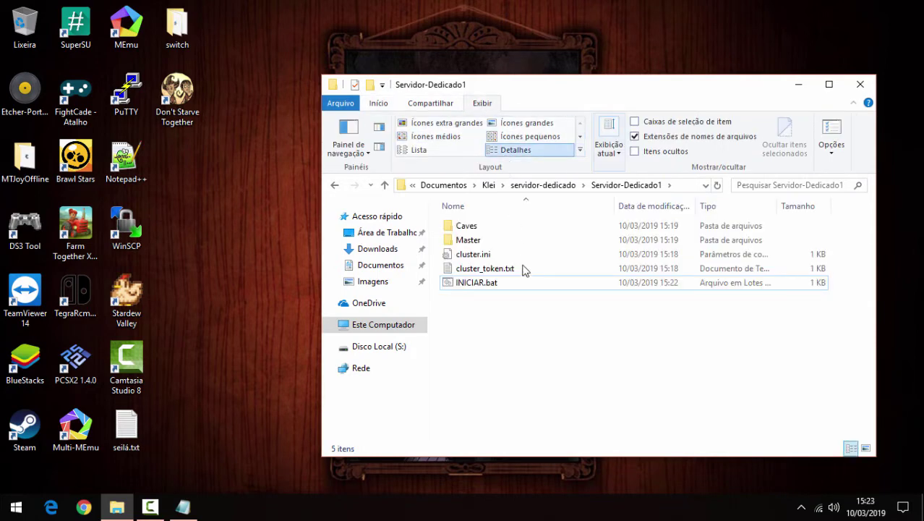
Open INICIAR.bat for editing, delete all of its text and save the empty file
{"action": "left_click", "coordinate": [471, 284]}
{"action": "right_click", "coordinate": [473, 287]}
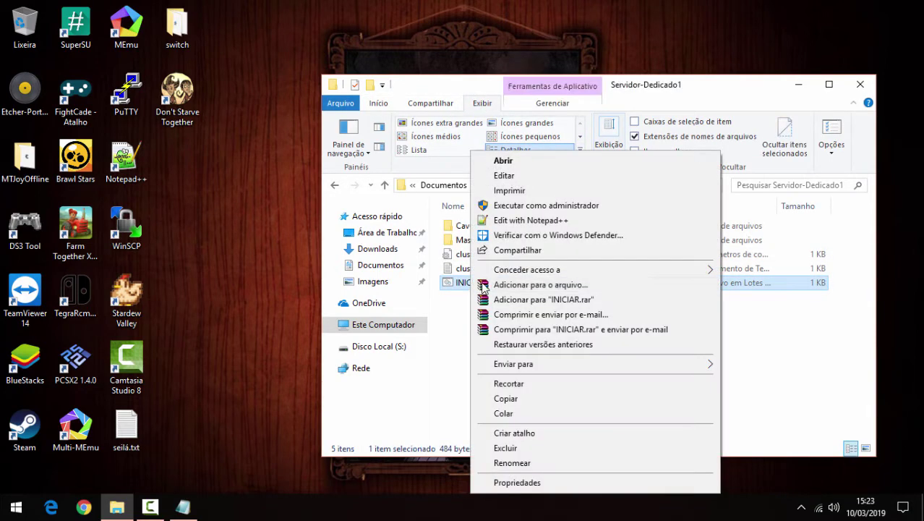
{"action": "left_click", "coordinate": [519, 175]}
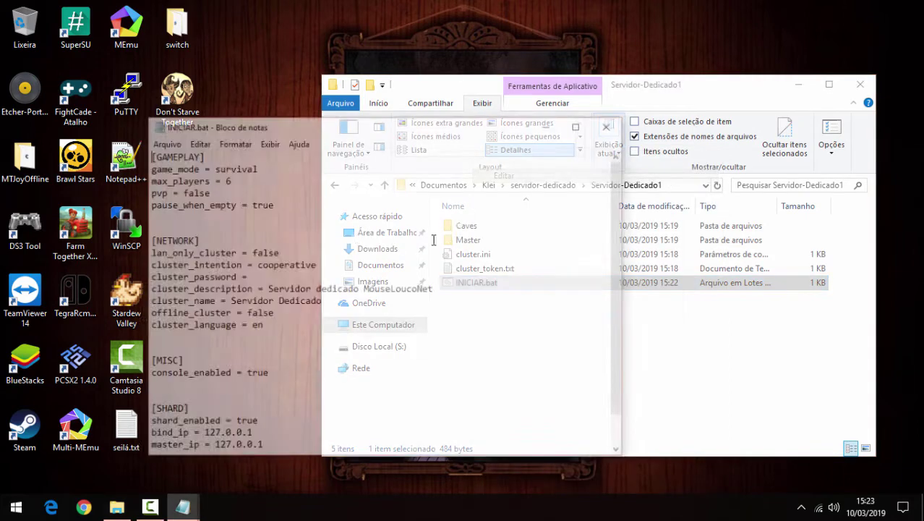
{"action": "key", "text": "ctrl+a"}
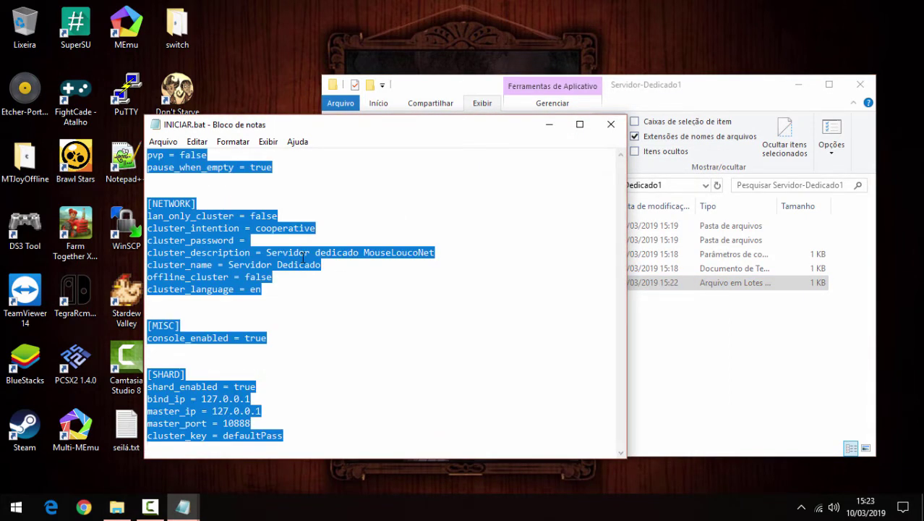
{"action": "key", "text": "Delete"}
{"action": "left_click_drag", "start_coordinate": [224, 128], "coordinate": [390, 50]}
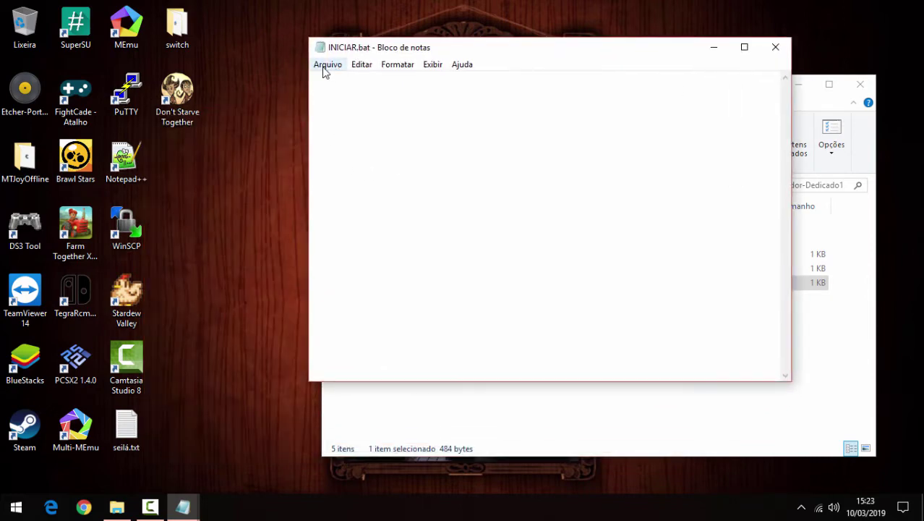
{"action": "left_click", "coordinate": [326, 66]}
{"action": "left_click", "coordinate": [342, 109]}
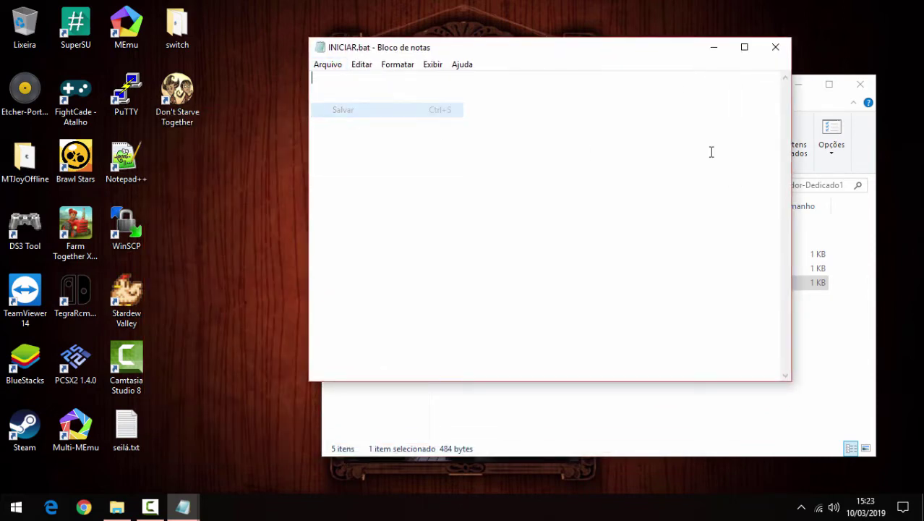
Open iniciarserver.bat for editing from the Klei\Agreements folder, copy all of its commands and close the file
{"action": "left_click", "coordinate": [820, 107]}
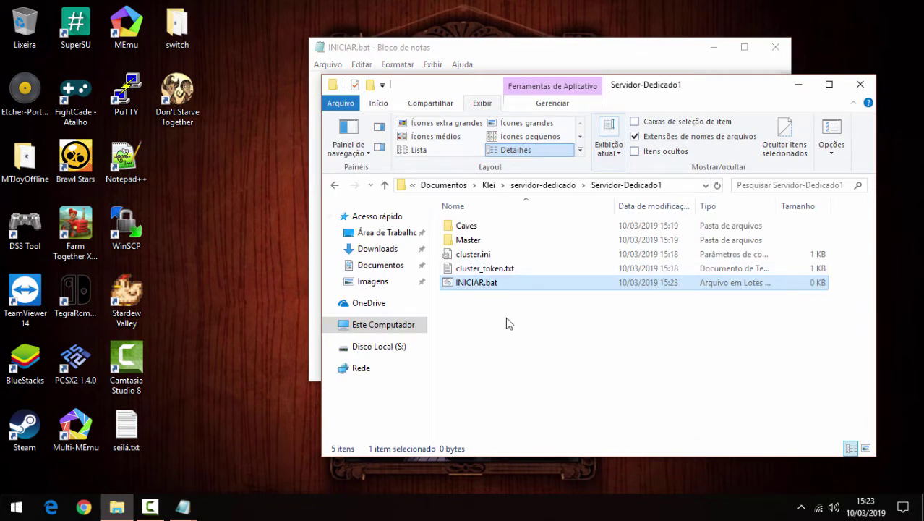
{"action": "left_click", "coordinate": [475, 45]}
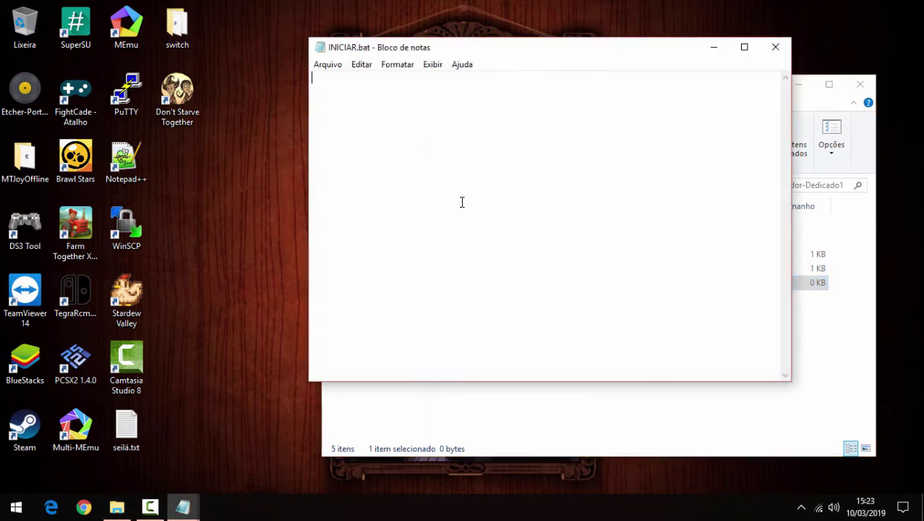
{"action": "left_click", "coordinate": [841, 366]}
{"action": "left_click", "coordinate": [489, 185]}
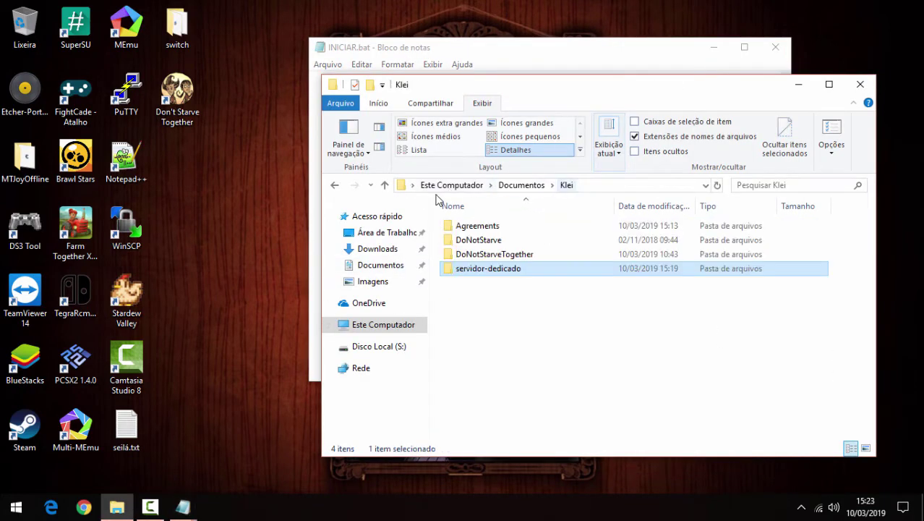
{"action": "double_click", "coordinate": [474, 228]}
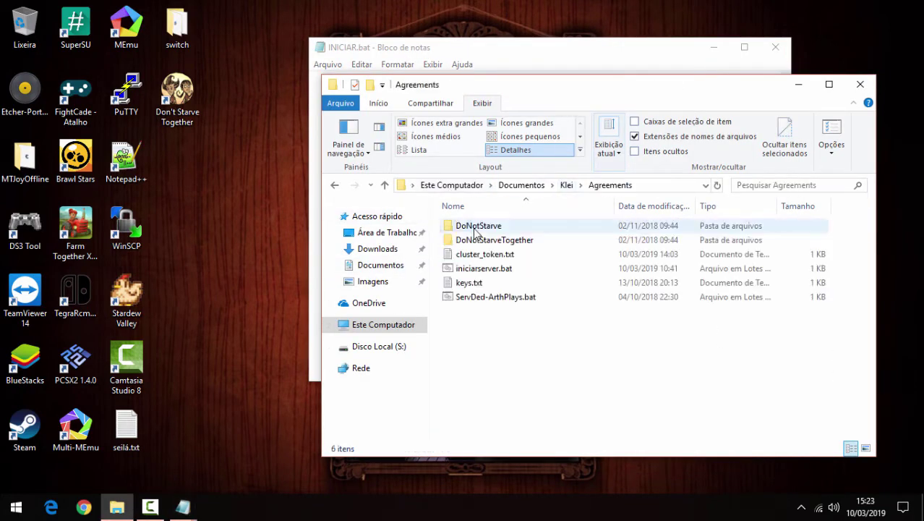
{"action": "right_click", "coordinate": [472, 268]}
{"action": "left_click", "coordinate": [505, 175]}
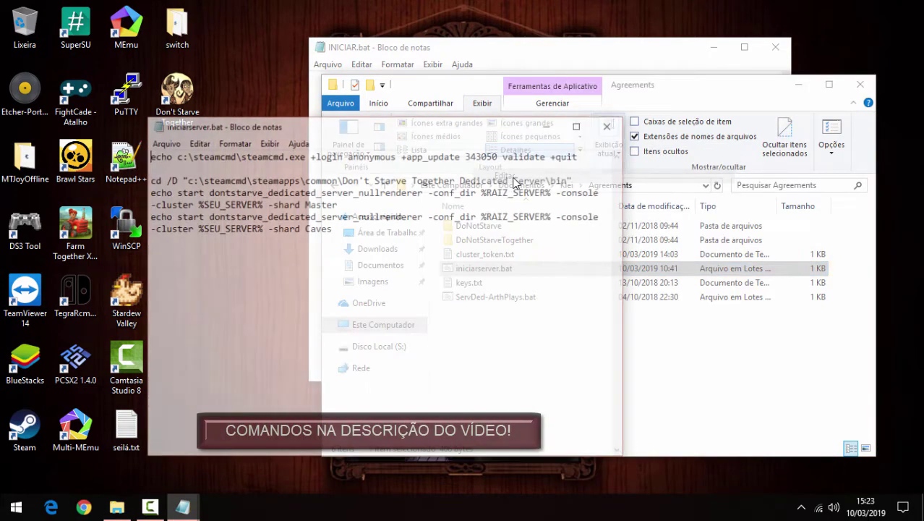
{"action": "left_click_drag", "start_coordinate": [342, 246], "coordinate": [147, 154]}
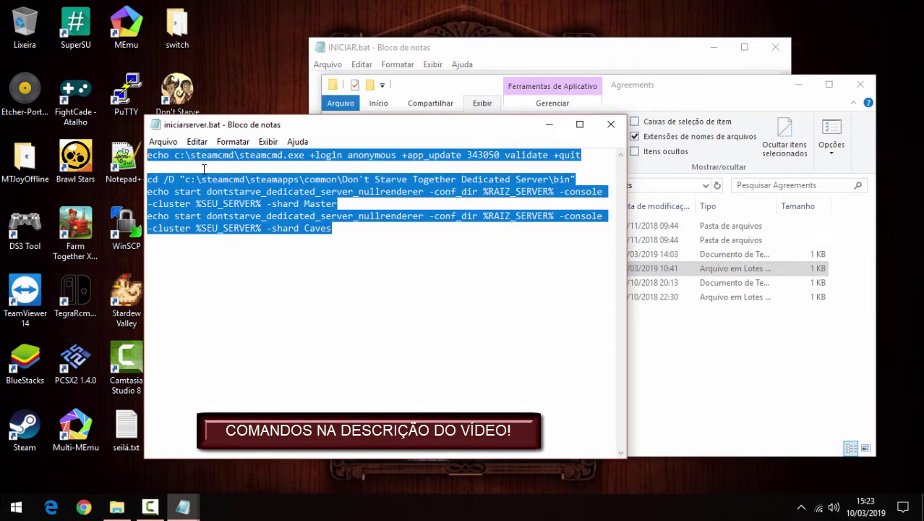
{"action": "right_click", "coordinate": [203, 156]}
{"action": "left_click", "coordinate": [265, 207]}
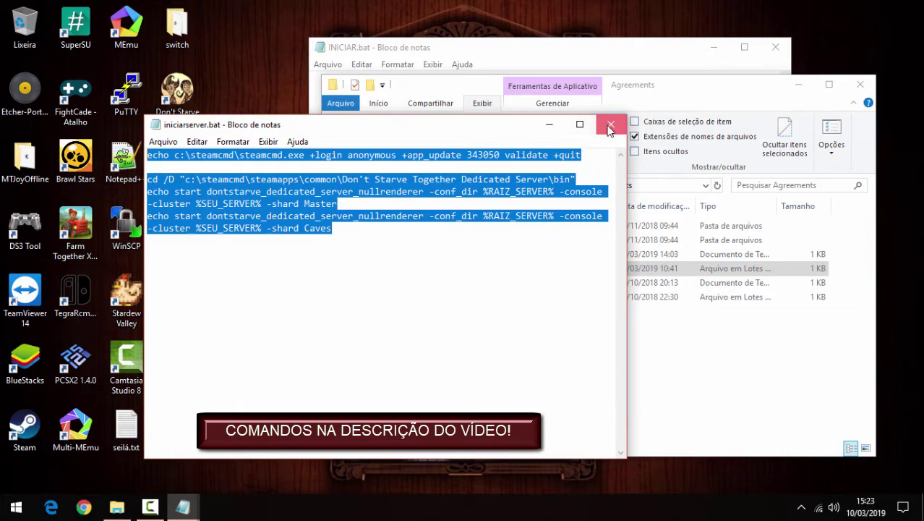
{"action": "left_click", "coordinate": [611, 124]}
Paste the copied commands into the empty INICIAR.bat and widen its window so each command fits on one line
{"action": "left_click", "coordinate": [596, 56]}
{"action": "right_click", "coordinate": [424, 135]}
{"action": "left_click", "coordinate": [469, 184]}
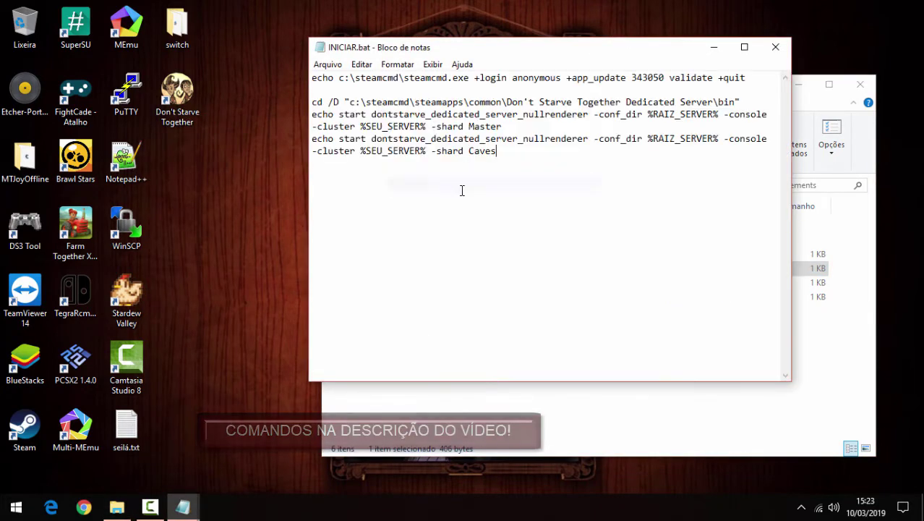
{"action": "left_click_drag", "start_coordinate": [305, 179], "coordinate": [64, 174]}
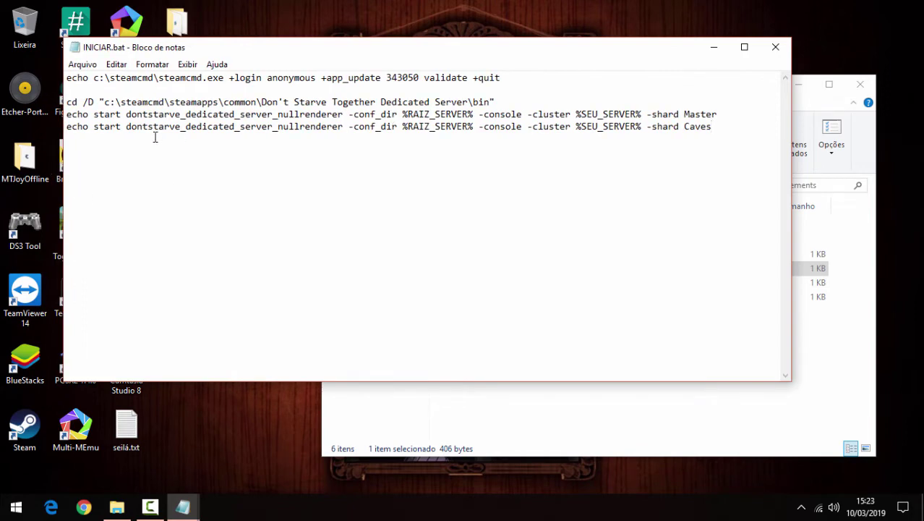
Delete the leading echo from the steamcmd.exe line and from the Master and Caves start lines in INICIAR.bat
{"action": "double_click", "coordinate": [90, 79]}
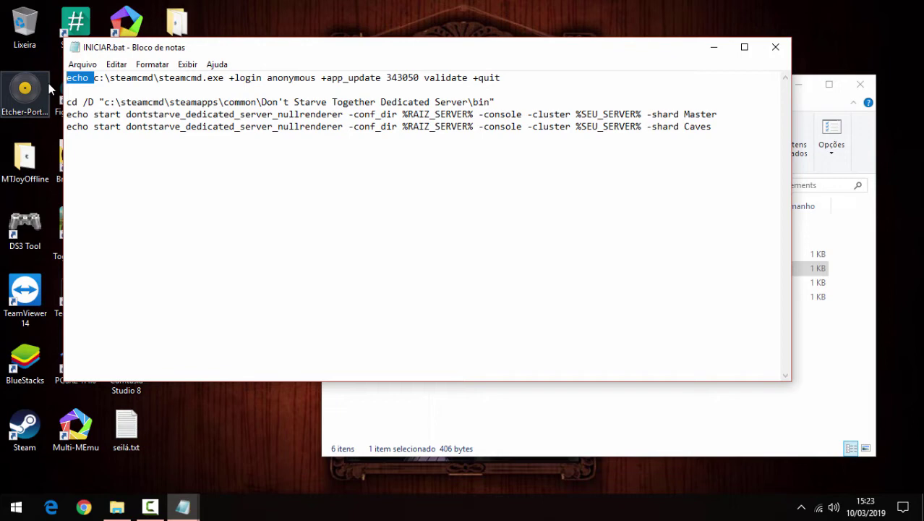
{"action": "key", "text": "Delete"}
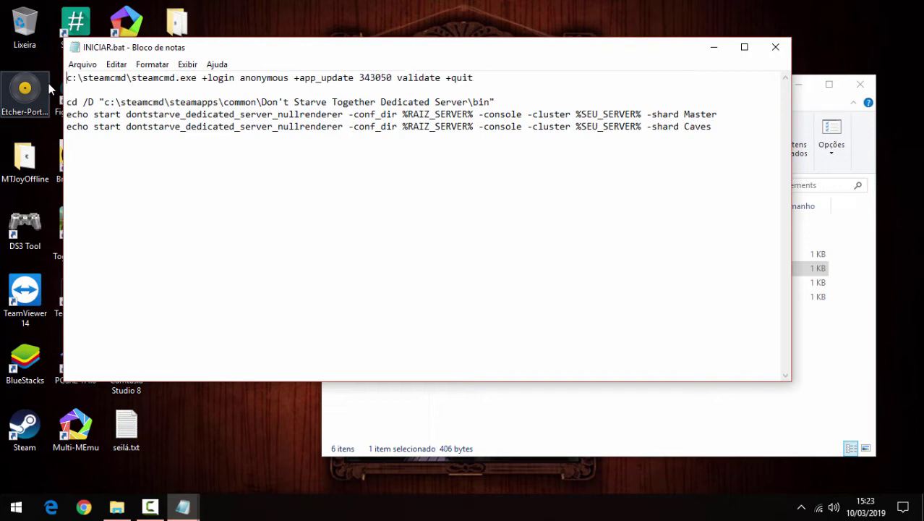
{"action": "key", "text": "Down"}
{"action": "key", "text": "Down"}
{"action": "key", "text": "Down"}
{"action": "key", "text": "shift+Right"}
{"action": "key", "text": "shift+Right"}
{"action": "key", "text": "shift+Right"}
{"action": "key", "text": "shift+Right"}
{"action": "key", "text": "shift+Right"}
{"action": "key", "text": "Delete"}
{"action": "key", "text": "Down"}
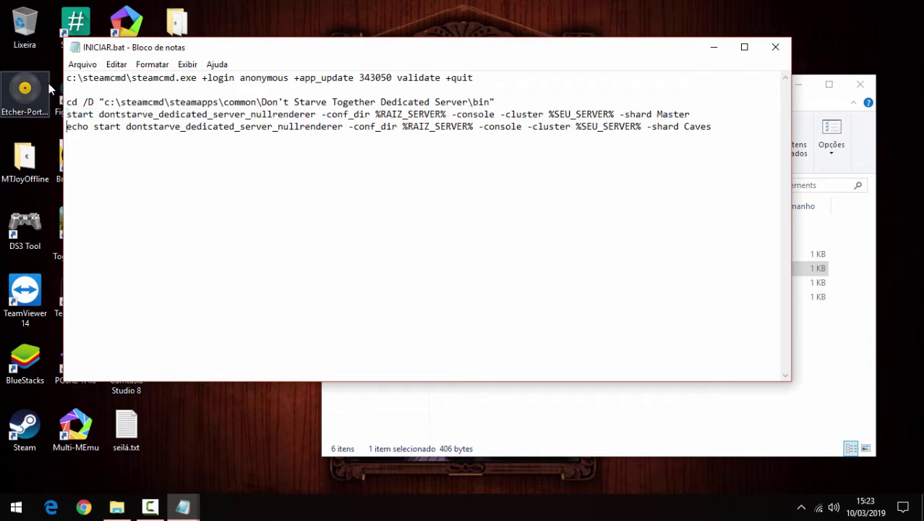
{"action": "key", "text": "shift+Right"}
{"action": "key", "text": "shift+Right"}
{"action": "key", "text": "shift+Right"}
{"action": "key", "text": "shift+Right"}
{"action": "key", "text": "shift+Right"}
{"action": "key", "text": "Delete"}
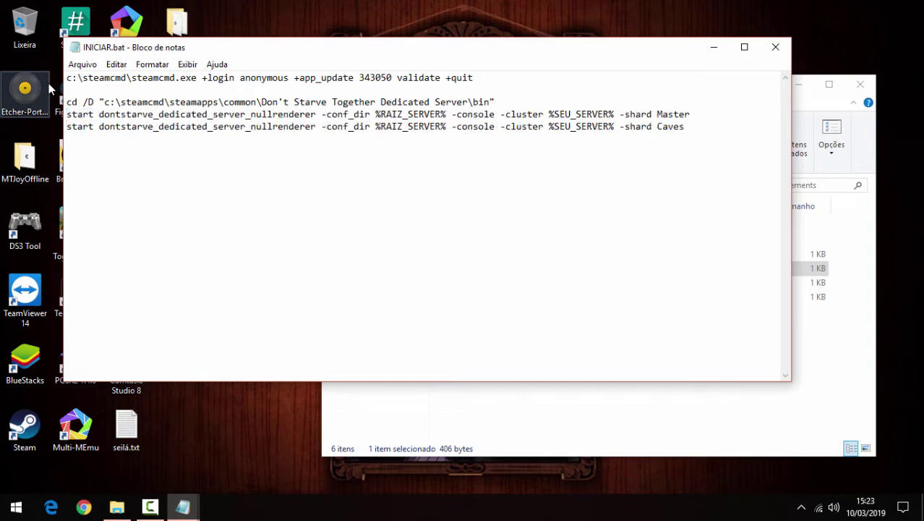
Examine the steamcmd.exe update line, including the app ID 343050 and the validate and +quit options
{"action": "key", "text": "Up"}
{"action": "key", "text": "Up"}
{"action": "key", "text": "Up"}
{"action": "key", "text": "shift+End"}
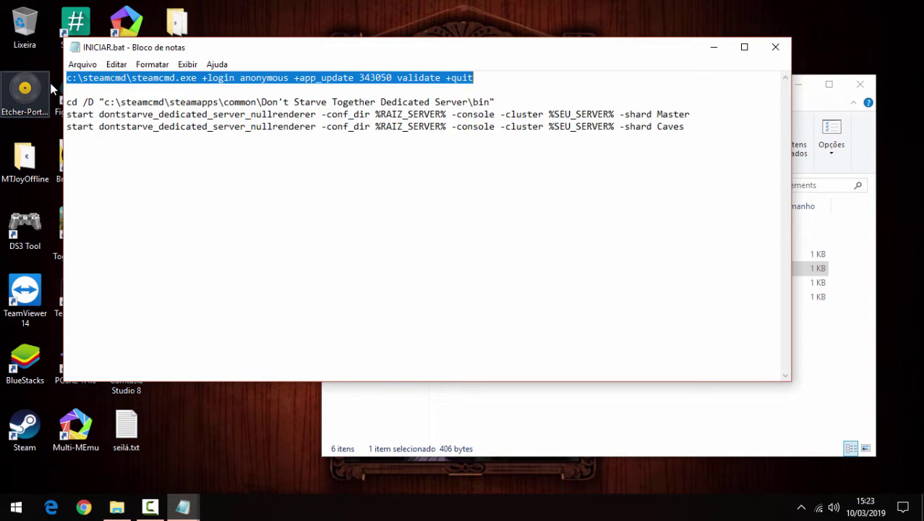
{"action": "left_click_drag", "start_coordinate": [131, 78], "coordinate": [392, 77]}
{"action": "double_click", "coordinate": [375, 78]}
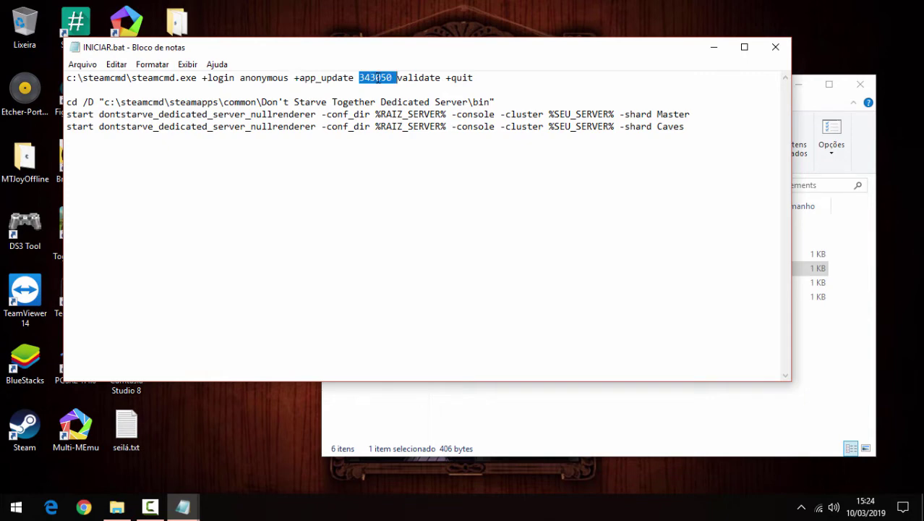
{"action": "left_click", "coordinate": [407, 77]}
{"action": "double_click", "coordinate": [416, 77]}
{"action": "left_click", "coordinate": [457, 78]}
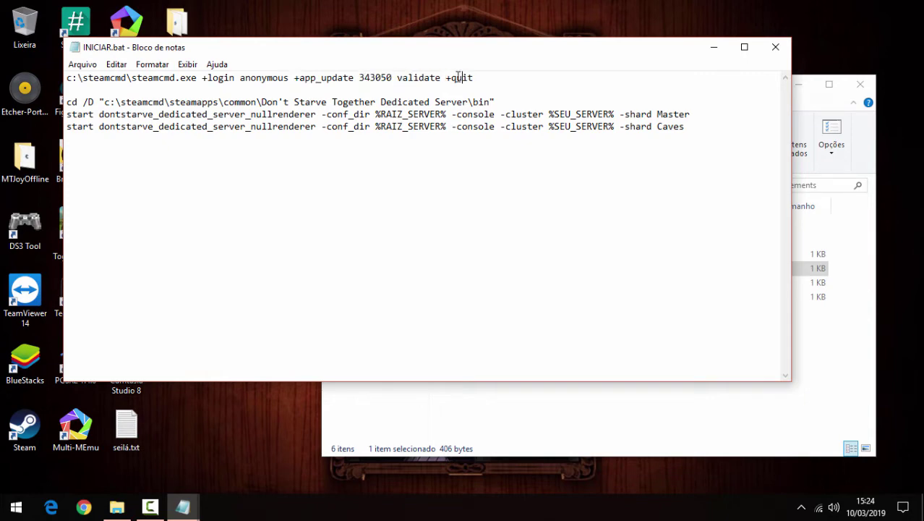
{"action": "double_click", "coordinate": [448, 77]}
{"action": "left_click", "coordinate": [139, 78]}
{"action": "double_click", "coordinate": [139, 78]}
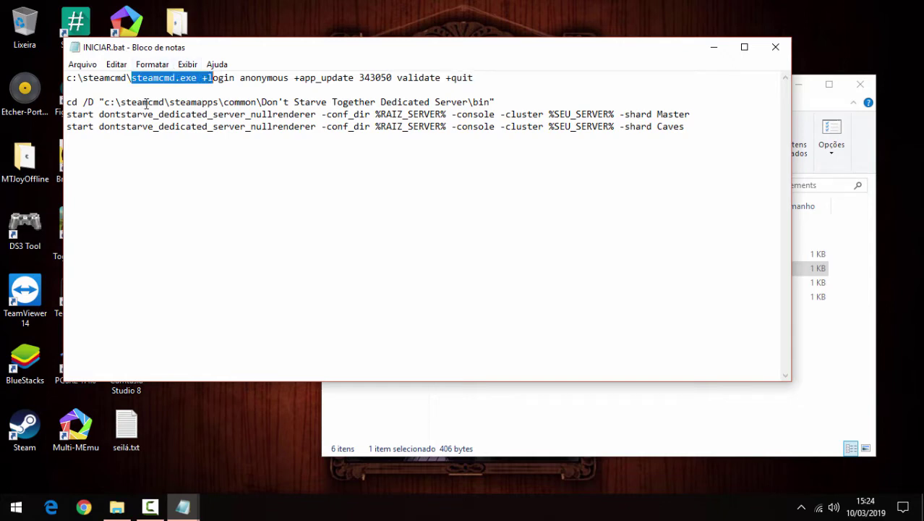
Examine the cd /D line and each part of its path to the Don't Starve Together Dedicated Server\bin folder
{"action": "left_click", "coordinate": [148, 102]}
{"action": "left_click", "coordinate": [78, 102]}
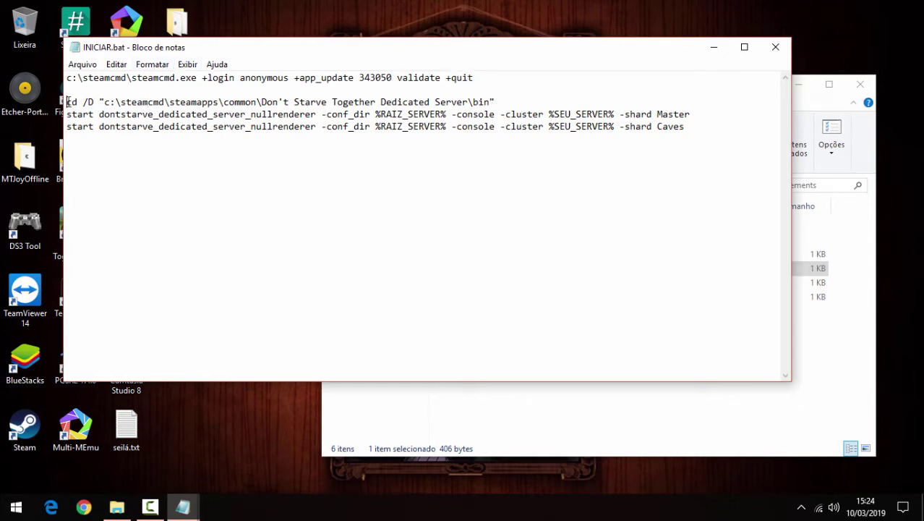
{"action": "left_click_drag", "start_coordinate": [66, 102], "coordinate": [493, 102]}
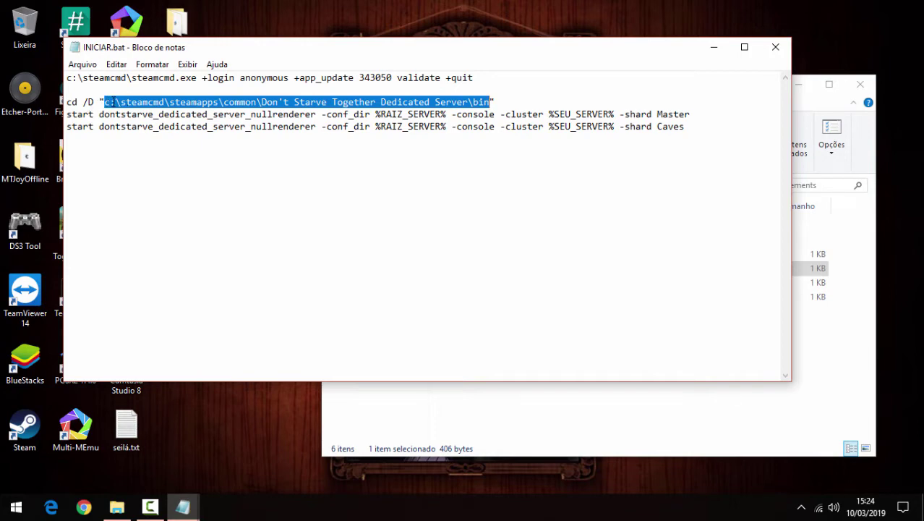
{"action": "left_click", "coordinate": [105, 102]}
{"action": "left_click_drag", "start_coordinate": [103, 102], "coordinate": [112, 102]}
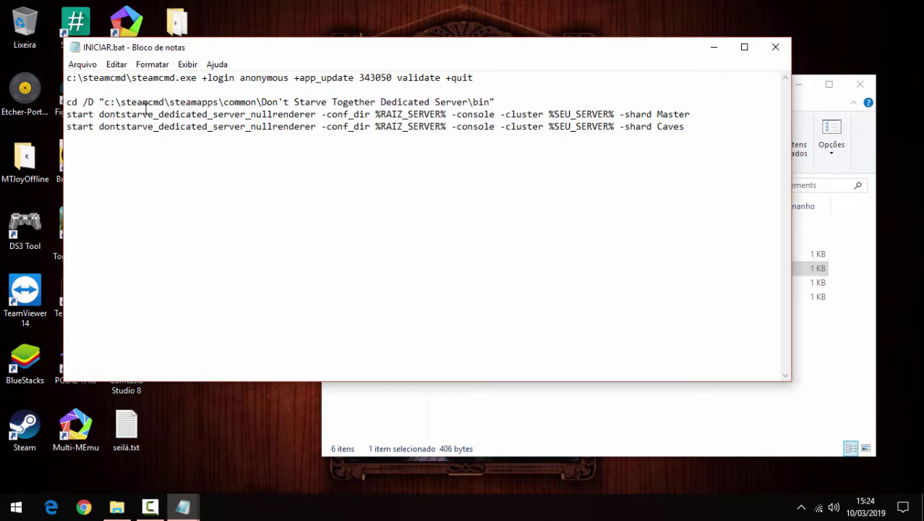
{"action": "left_click_drag", "start_coordinate": [169, 102], "coordinate": [470, 100]}
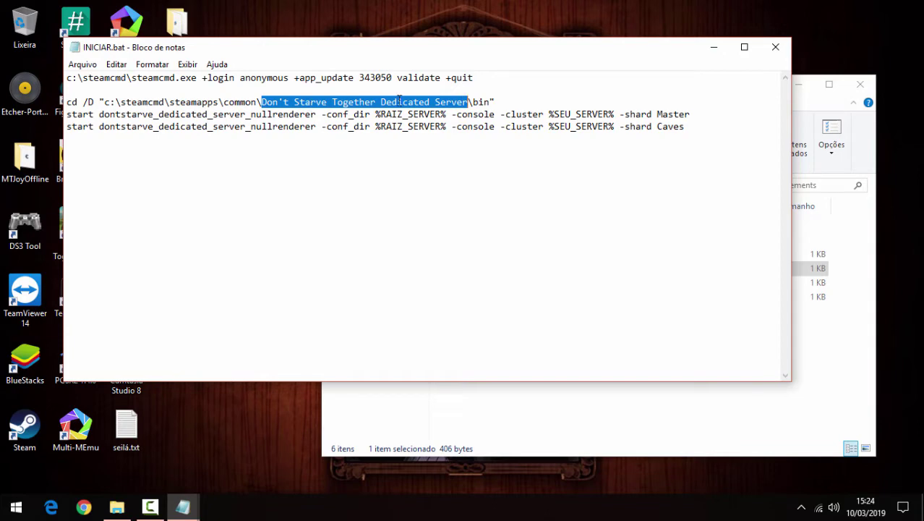
{"action": "mouse_move", "coordinate": [473, 102]}
{"action": "left_mouse_down"}
{"action": "mouse_move", "coordinate": [487, 102]}
{"action": "mouse_move", "coordinate": [459, 102]}
{"action": "left_mouse_up"}
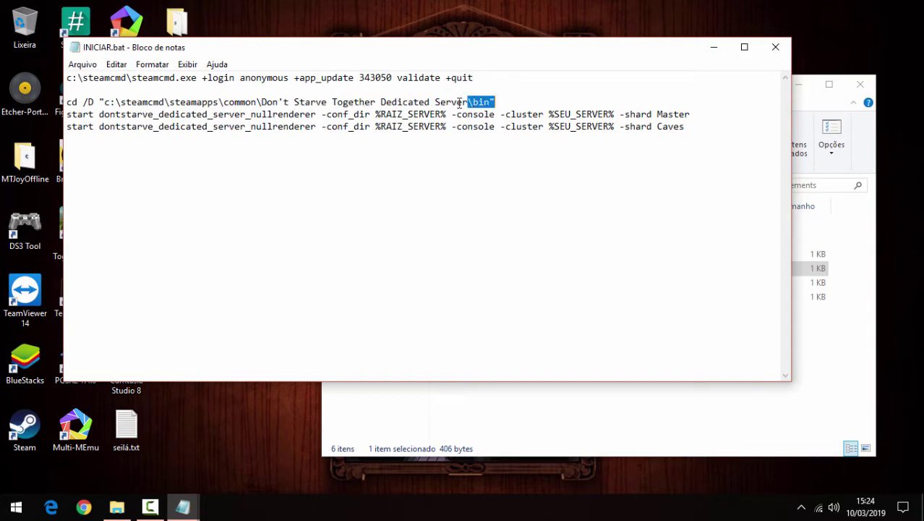
Examine the Master start line, from the dontstarve_dedicated_server_nullrenderer program to its -conf_dir %RAIZ_SERVER% parameter
{"action": "double_click", "coordinate": [97, 113]}
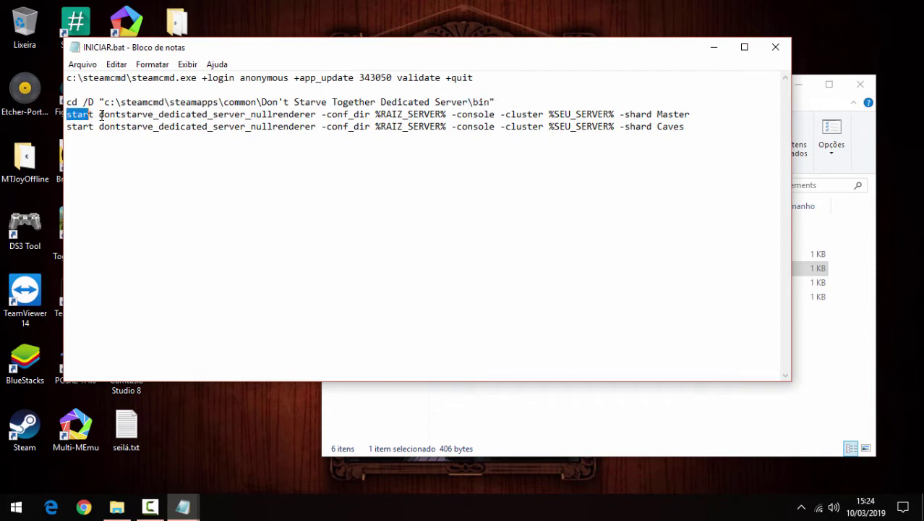
{"action": "left_click", "coordinate": [100, 114]}
{"action": "left_click_drag", "start_coordinate": [101, 114], "coordinate": [317, 115]}
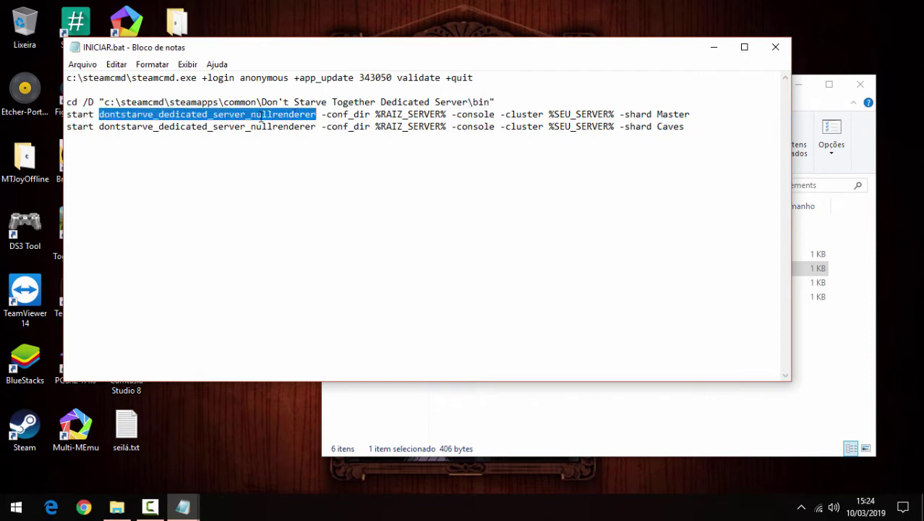
{"action": "left_click", "coordinate": [316, 115]}
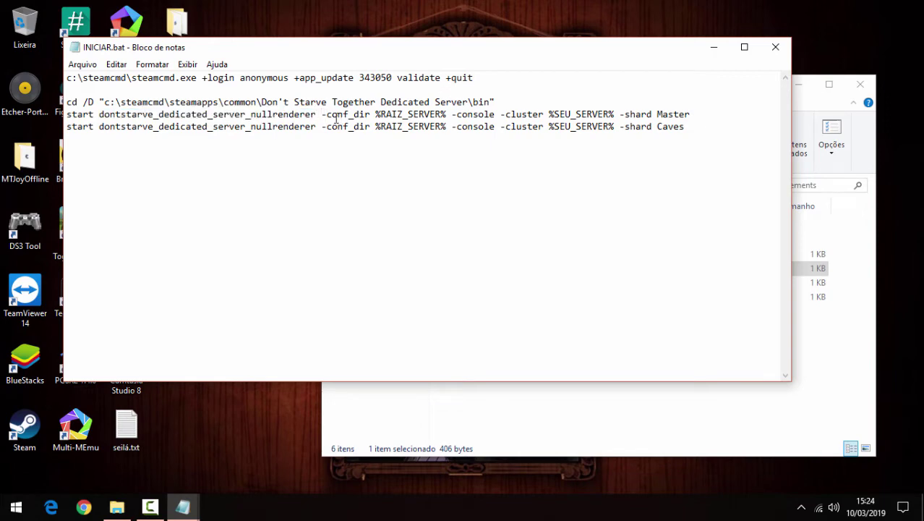
{"action": "left_click_drag", "start_coordinate": [322, 114], "coordinate": [692, 115]}
{"action": "left_click", "coordinate": [587, 115]}
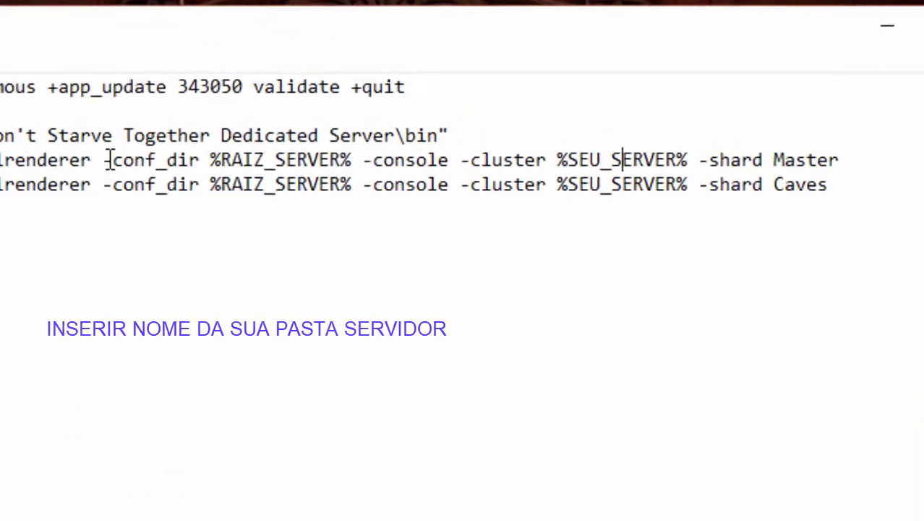
{"action": "left_click_drag", "start_coordinate": [323, 114], "coordinate": [350, 113]}
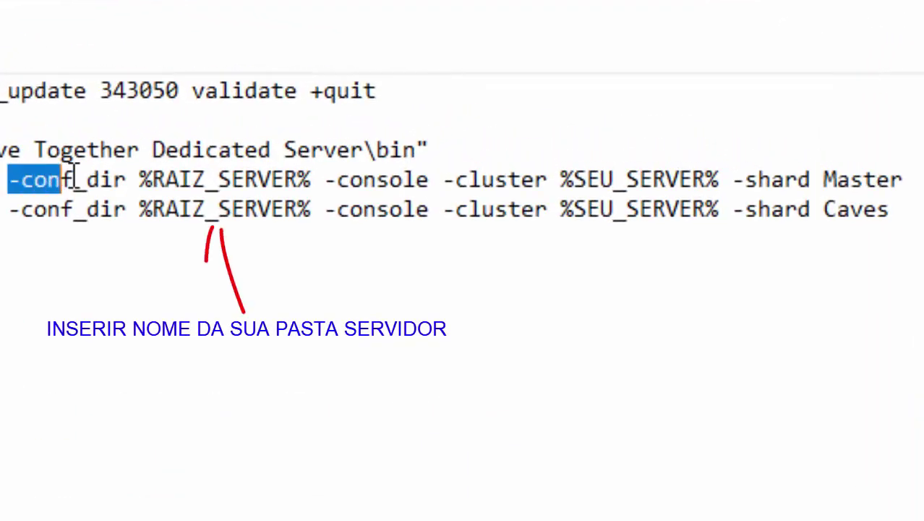
{"action": "left_click_drag", "start_coordinate": [74, 173], "coordinate": [313, 179]}
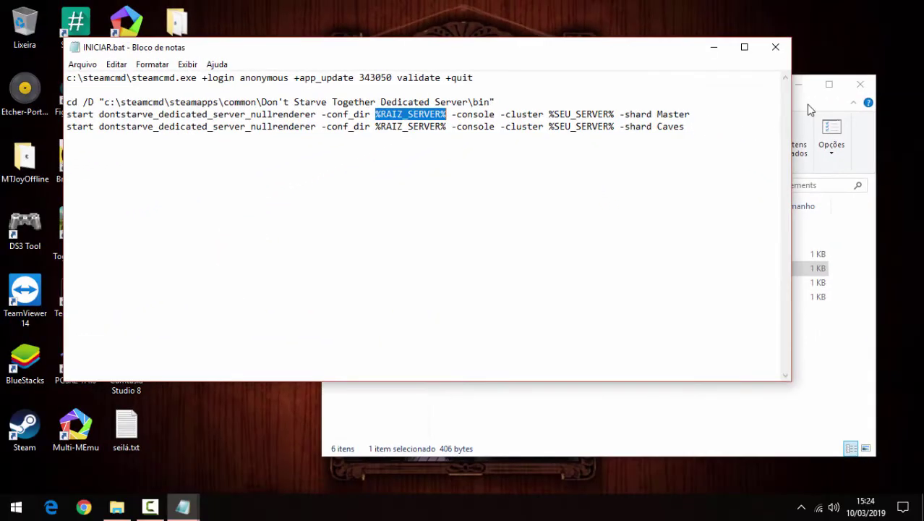
Copy the folder name servidor-dedicado from its path inside Klei and paste it over %RAIZ_SERVER% in the Master start line of INICIAR.bat
{"action": "left_click", "coordinate": [907, 122]}
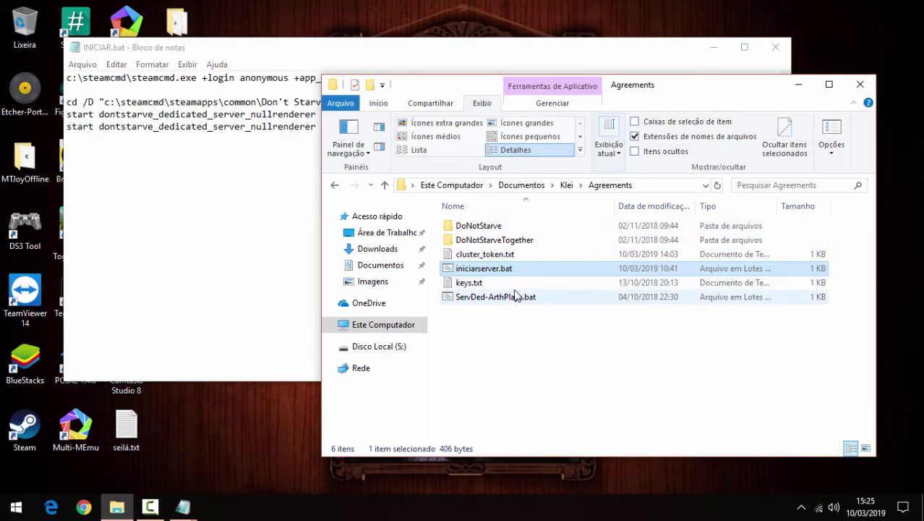
{"action": "left_click", "coordinate": [564, 185]}
{"action": "double_click", "coordinate": [477, 268]}
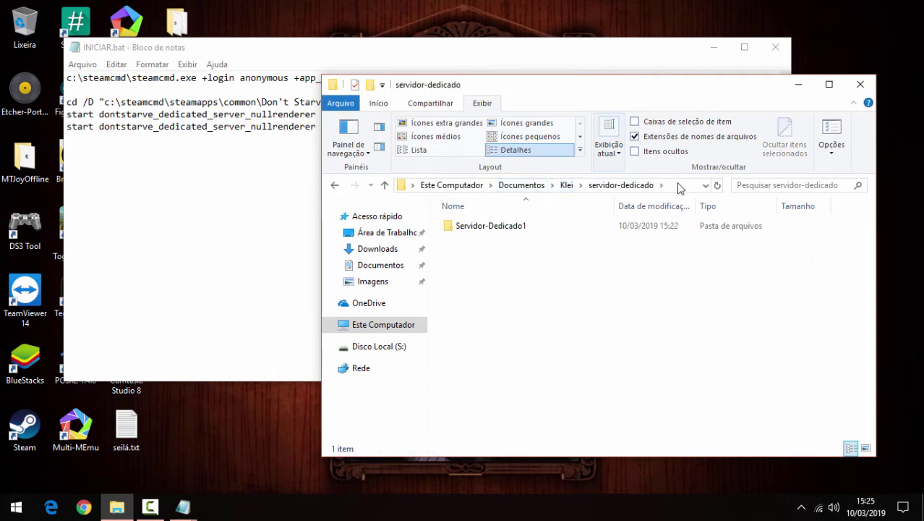
{"action": "left_click", "coordinate": [518, 56]}
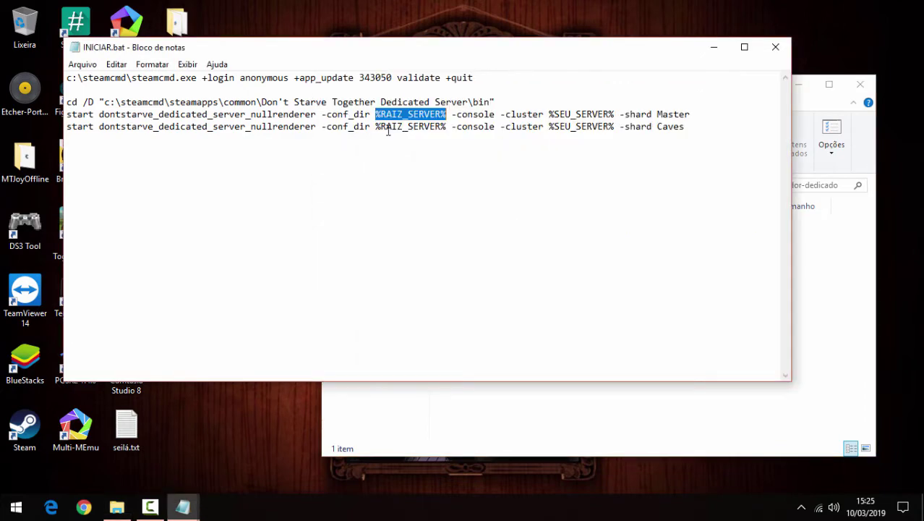
{"action": "left_click", "coordinate": [818, 109]}
{"action": "left_click", "coordinate": [567, 185]}
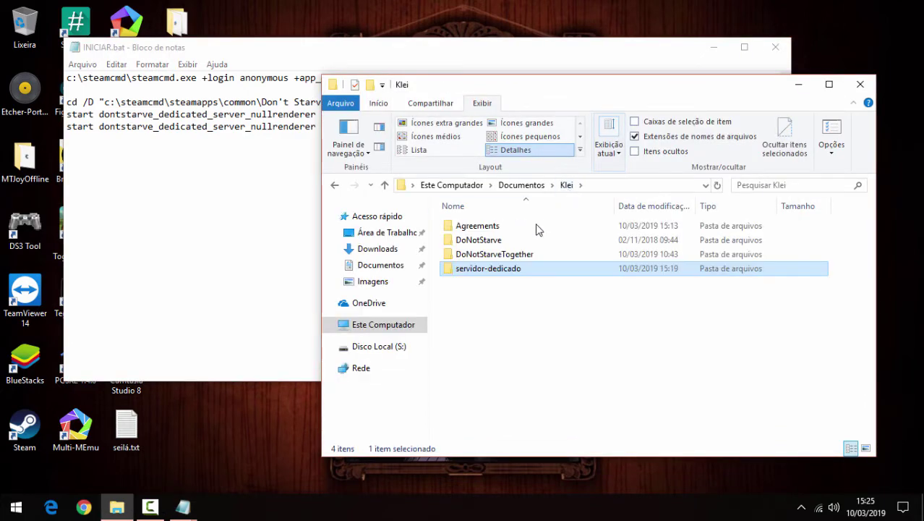
{"action": "double_click", "coordinate": [471, 272]}
{"action": "left_click", "coordinate": [669, 185]}
{"action": "left_click_drag", "start_coordinate": [612, 185], "coordinate": [530, 185]}
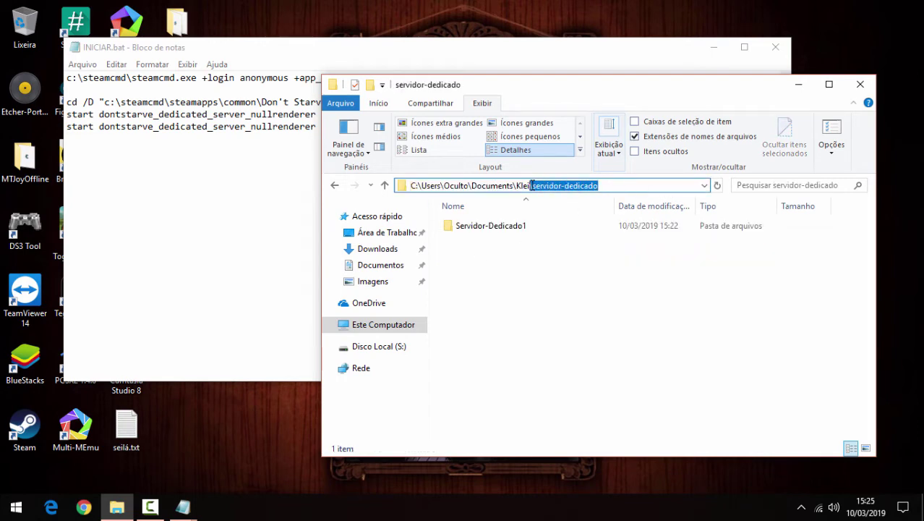
{"action": "right_click", "coordinate": [532, 185]}
{"action": "left_click", "coordinate": [579, 230]}
{"action": "double_click", "coordinate": [408, 114]}
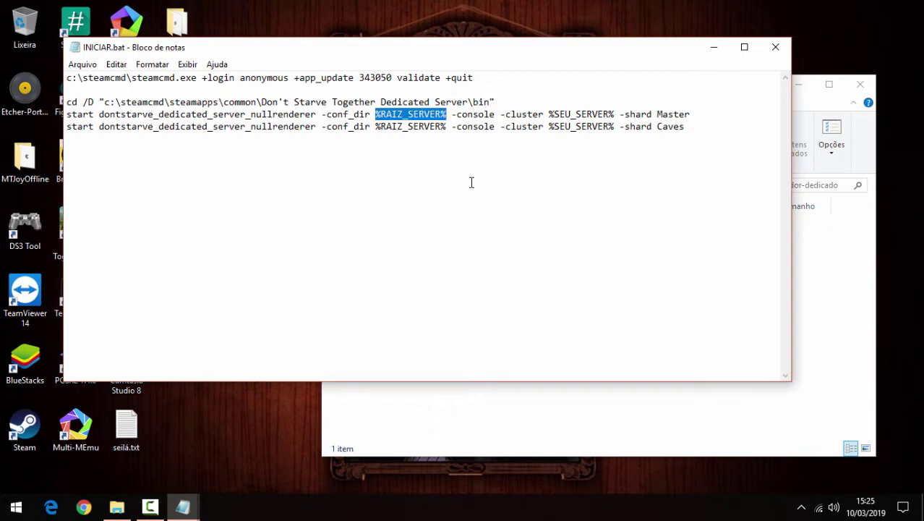
{"action": "key", "text": "ctrl+v"}
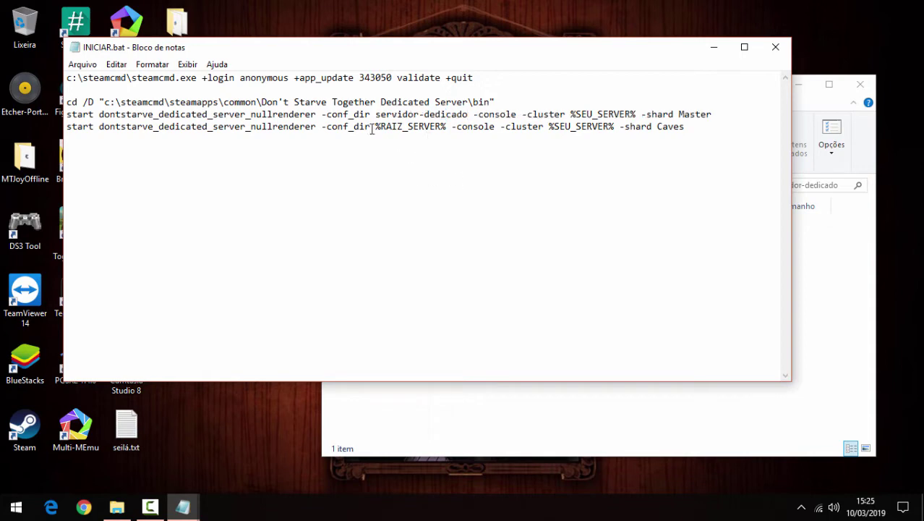
Paste servidor-dedicado over %RAIZ_SERVER% in the Caves start line and review the Master and Caves lines
{"action": "left_click_drag", "start_coordinate": [374, 129], "coordinate": [447, 129]}
{"action": "key", "text": "ctrl+v"}
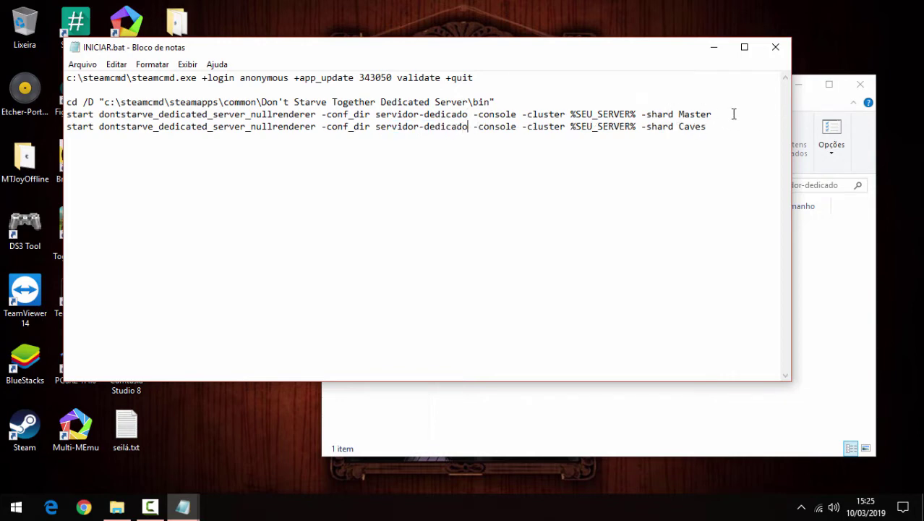
{"action": "left_click_drag", "start_coordinate": [734, 114], "coordinate": [66, 116]}
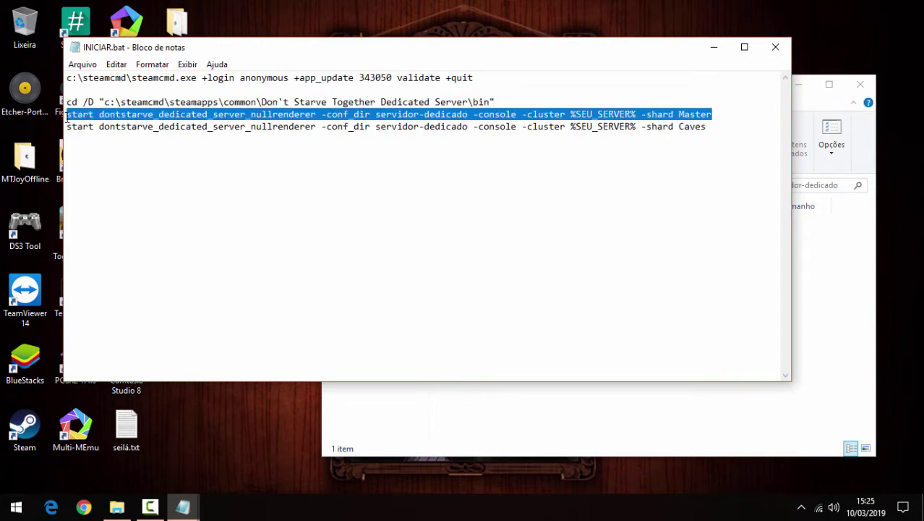
{"action": "left_click", "coordinate": [714, 126]}
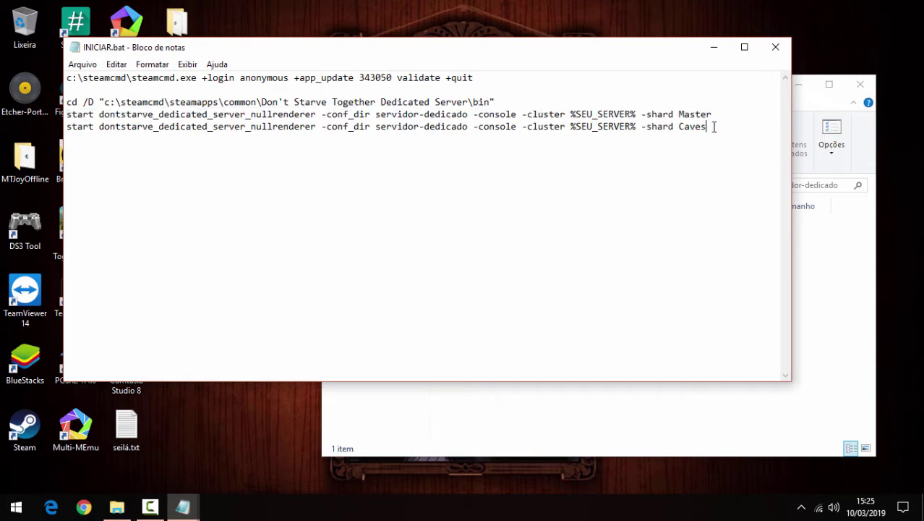
{"action": "left_click_drag", "start_coordinate": [714, 127], "coordinate": [66, 130]}
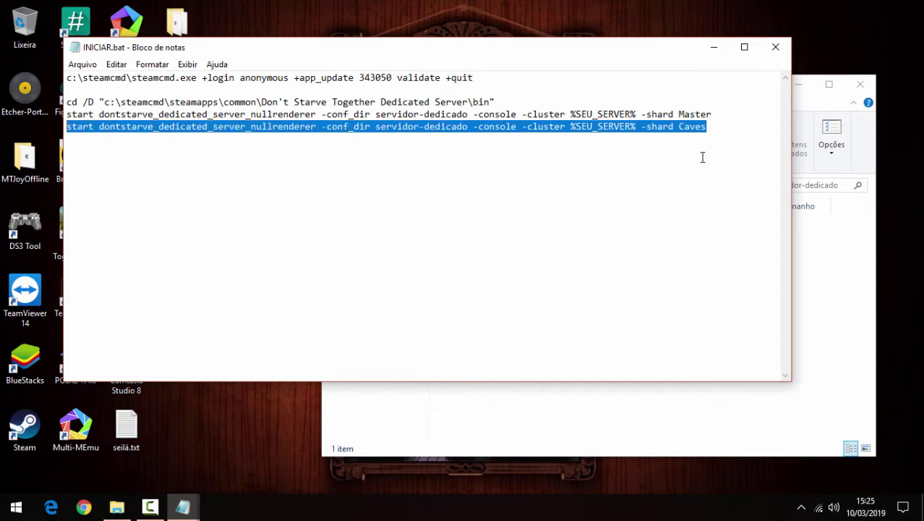
{"action": "left_click", "coordinate": [700, 129]}
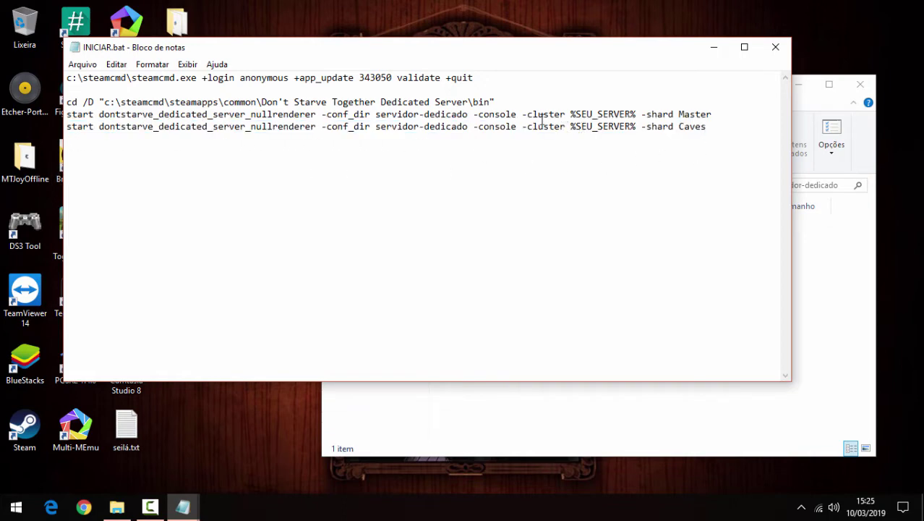
Copy the folder name Servidor-Dedicado1 from servidor-dedicado and paste it over %SEU_SERVER% in the Master start line of INICIAR.bat
{"action": "left_click", "coordinate": [586, 114]}
{"action": "left_click_drag", "start_coordinate": [470, 114], "coordinate": [636, 117]}
{"action": "left_click", "coordinate": [515, 115]}
{"action": "left_click", "coordinate": [871, 326]}
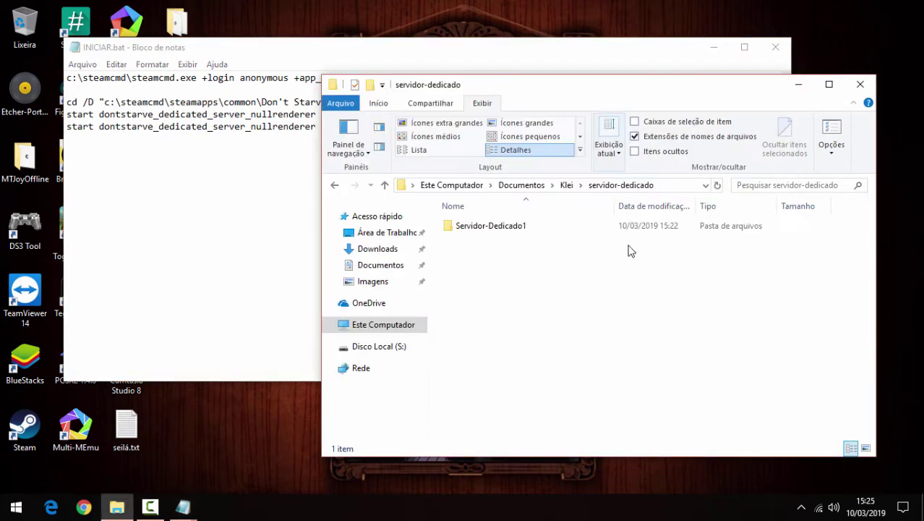
{"action": "left_click", "coordinate": [480, 226]}
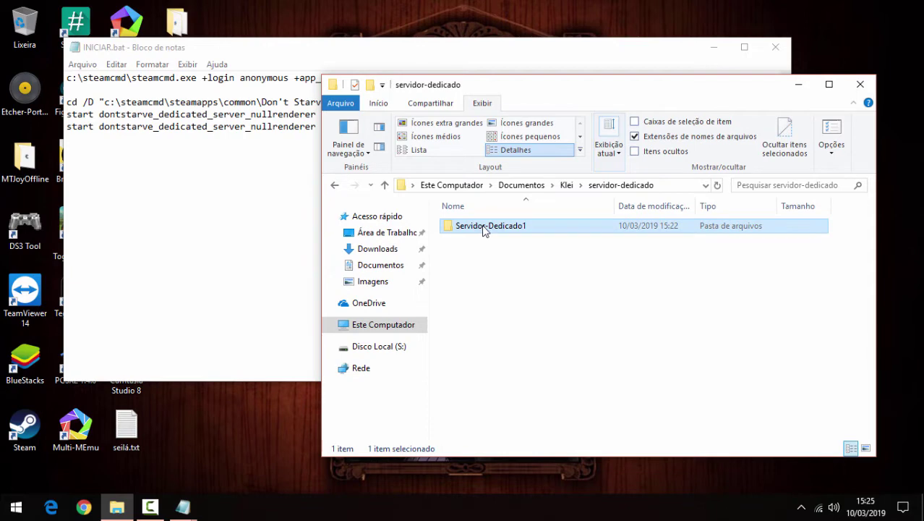
{"action": "key", "text": "F2"}
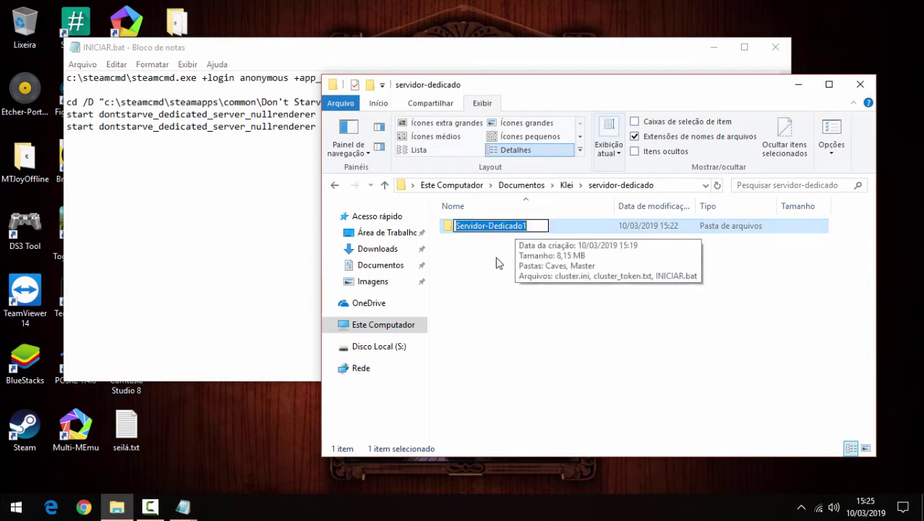
{"action": "left_click", "coordinate": [626, 73]}
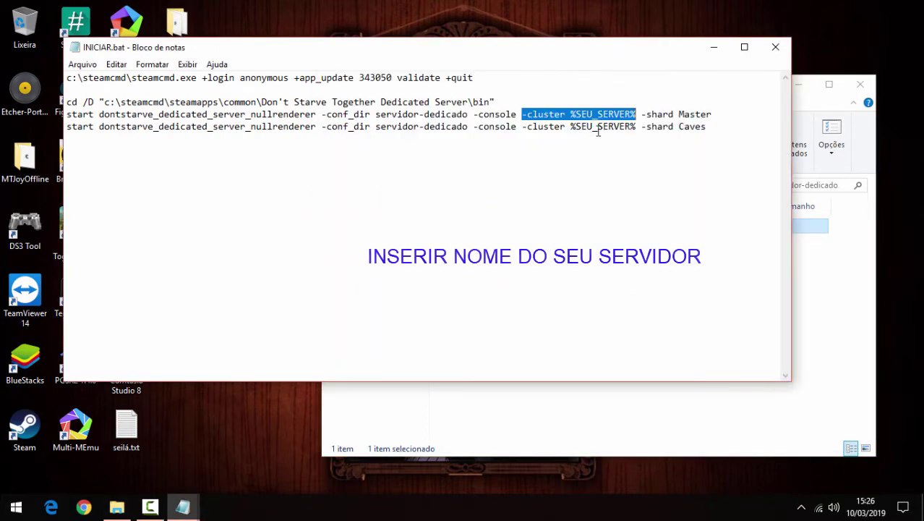
{"action": "left_click_drag", "start_coordinate": [571, 115], "coordinate": [639, 114]}
{"action": "key", "text": "ctrl+v"}
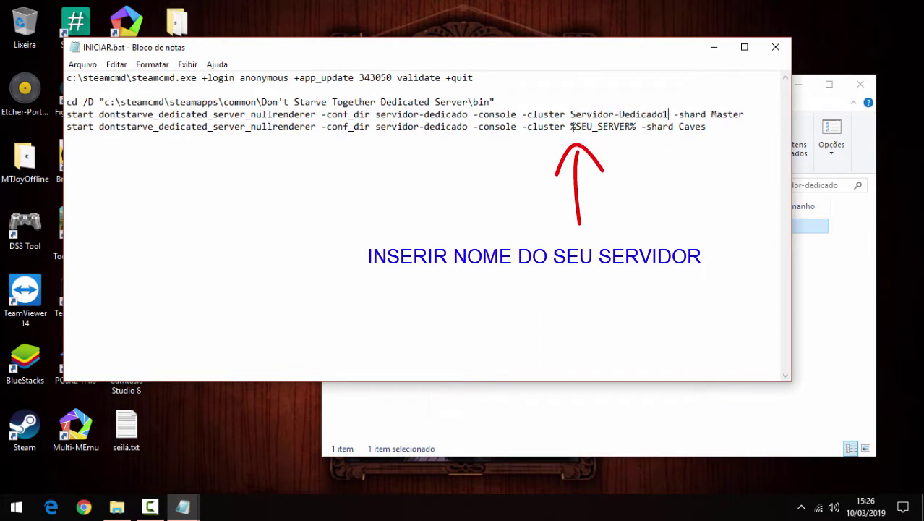
Paste Servidor-Dedicado1 over %SEU_SERVER% in the Caves start line and save INICIAR.bat
{"action": "left_click_drag", "start_coordinate": [571, 127], "coordinate": [639, 127]}
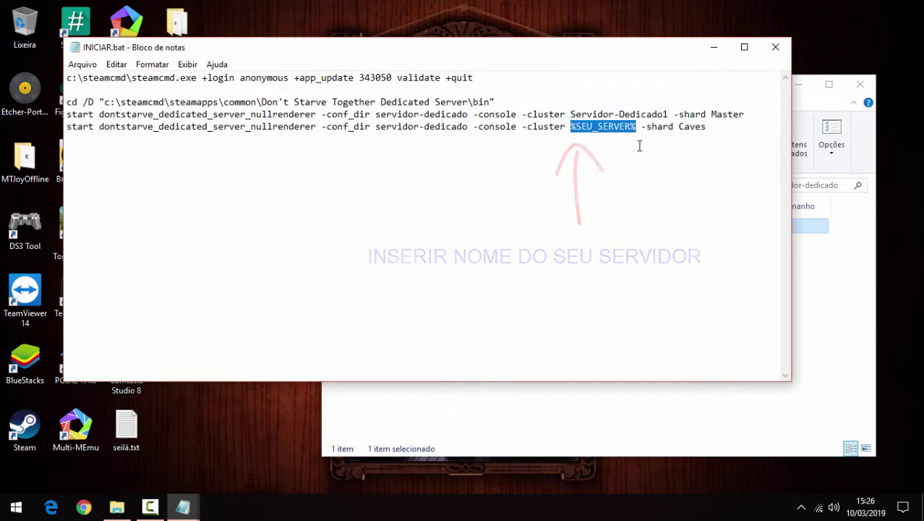
{"action": "key", "text": "ctrl+v"}
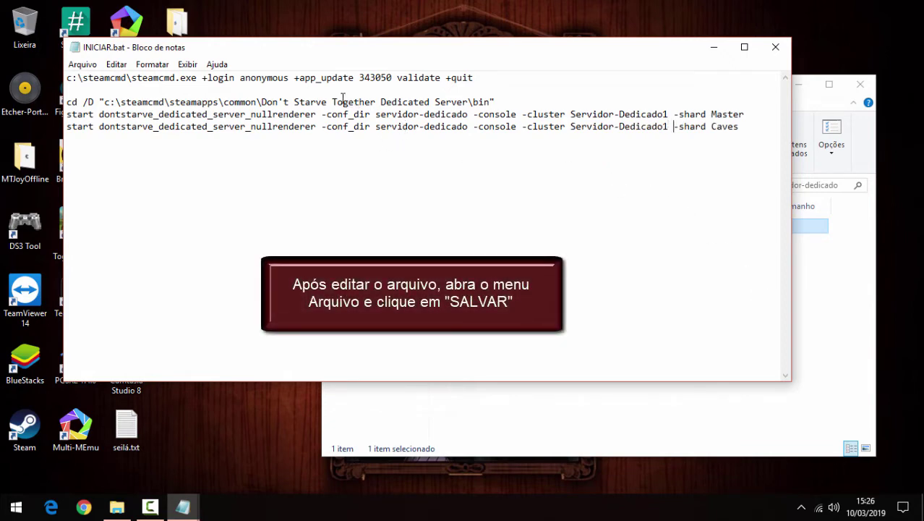
{"action": "left_click", "coordinate": [82, 64]}
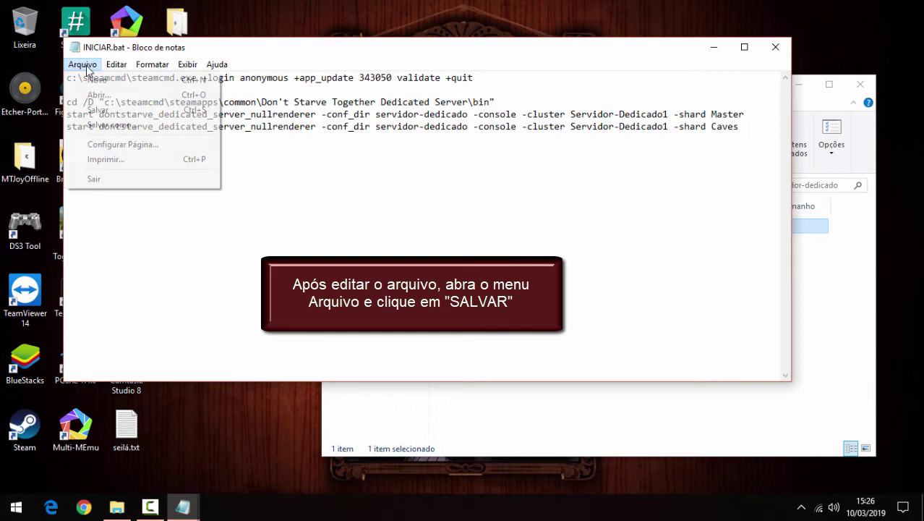
{"action": "left_click", "coordinate": [92, 113]}
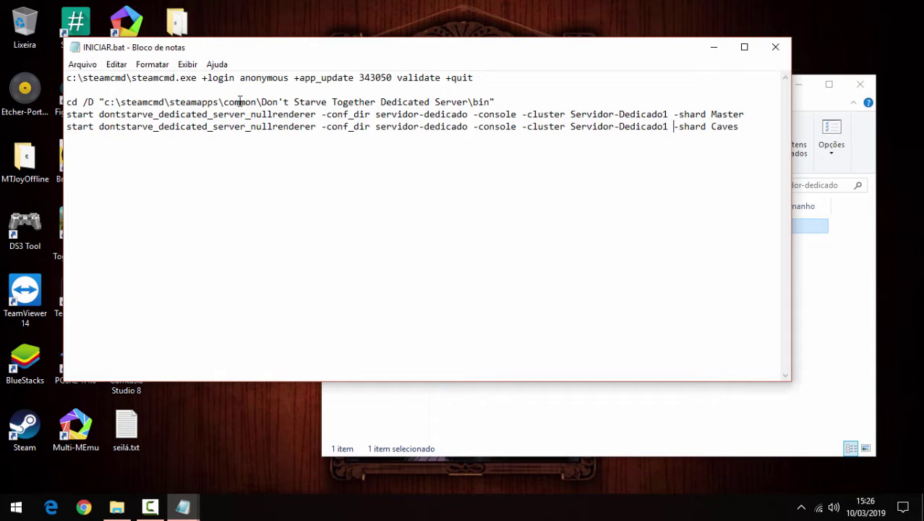
Examine the folders in the cd /D path and the app ID on the steamcmd.exe update line
{"action": "double_click", "coordinate": [189, 102]}
{"action": "left_click", "coordinate": [239, 104]}
{"action": "left_click_drag", "start_coordinate": [223, 102], "coordinate": [454, 102]}
{"action": "left_click", "coordinate": [313, 102]}
{"action": "left_click_drag", "start_coordinate": [391, 102], "coordinate": [446, 102]}
{"action": "left_click", "coordinate": [469, 102]}
{"action": "left_click_drag", "start_coordinate": [354, 78], "coordinate": [391, 78]}
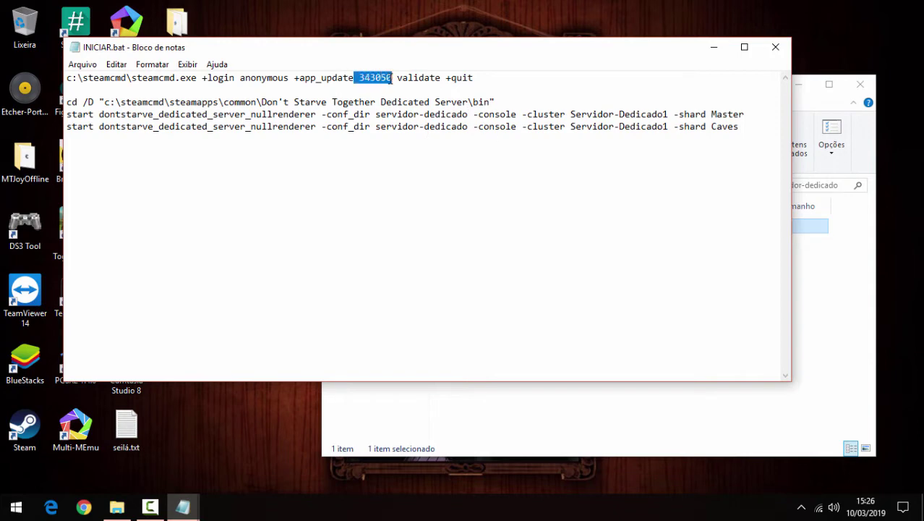
{"action": "left_click", "coordinate": [391, 77]}
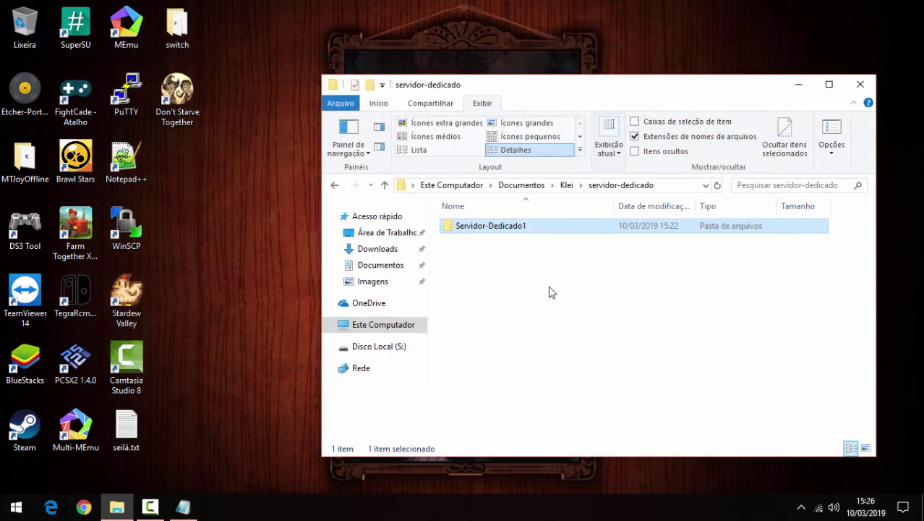
Open the Servidor-Dedicado1 folder inside Klei\servidor-dedicado and close the leftover Notepad window showing the cluster settings
{"action": "left_click", "coordinate": [552, 291]}
{"action": "left_click", "coordinate": [567, 185]}
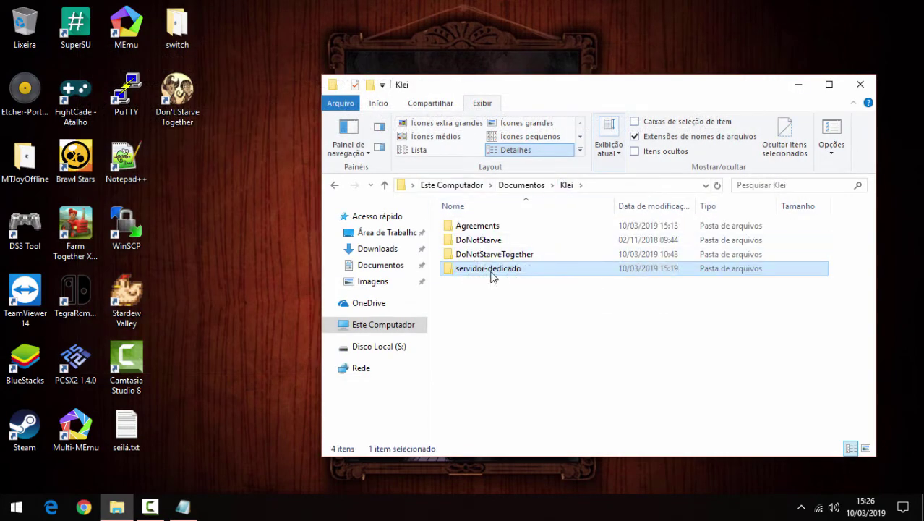
{"action": "double_click", "coordinate": [492, 271]}
{"action": "double_click", "coordinate": [485, 227]}
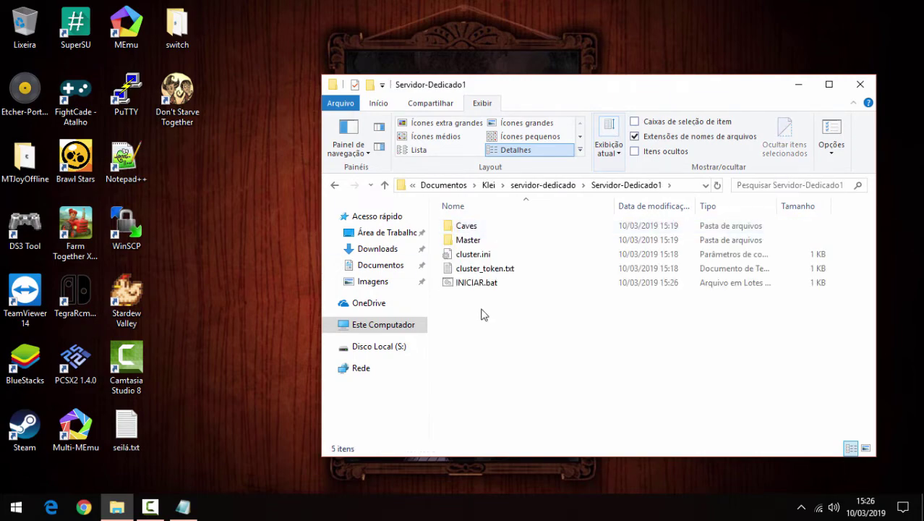
{"action": "left_click", "coordinate": [182, 510]}
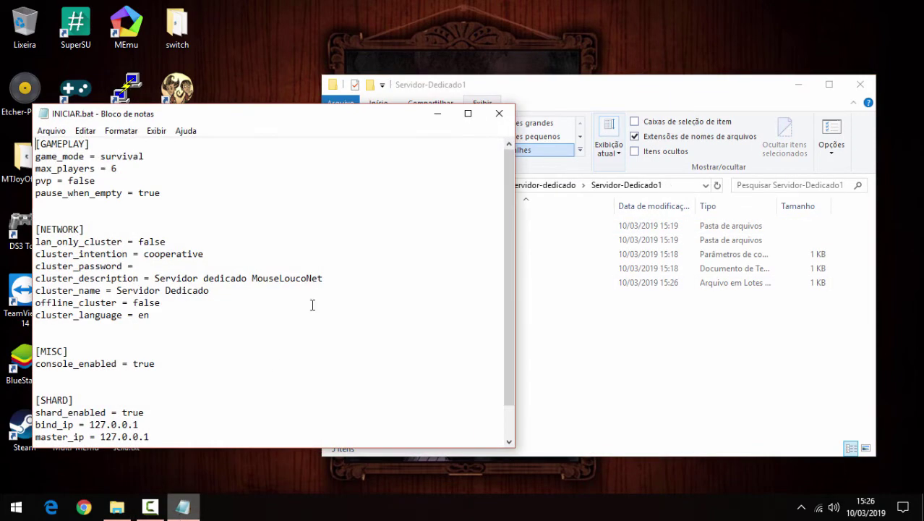
{"action": "left_click", "coordinate": [489, 117]}
Open INICIAR.bat for editing to check its saved commands, and close it
{"action": "right_click", "coordinate": [481, 283]}
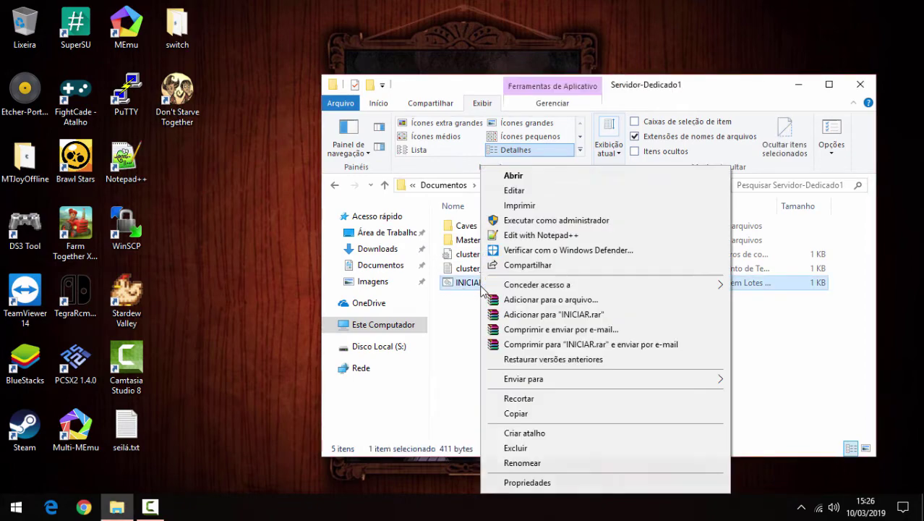
{"action": "left_click", "coordinate": [525, 192]}
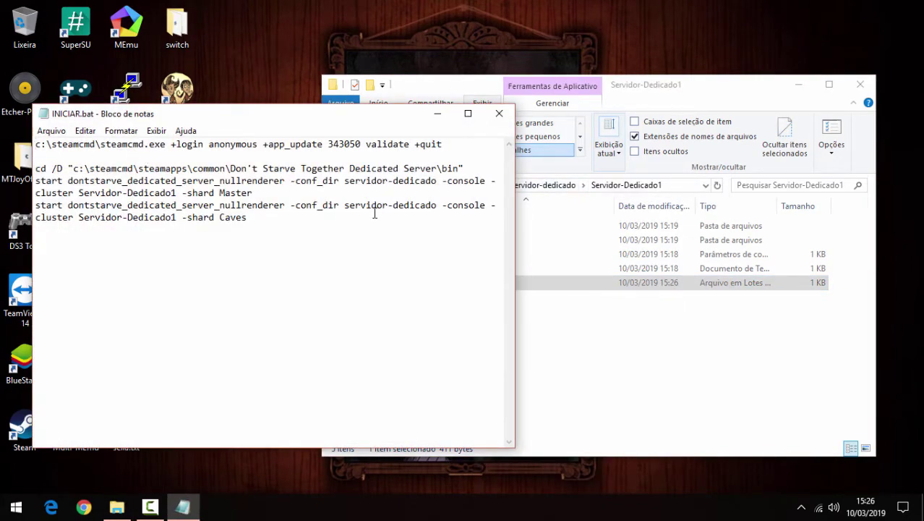
{"action": "left_click", "coordinate": [499, 113]}
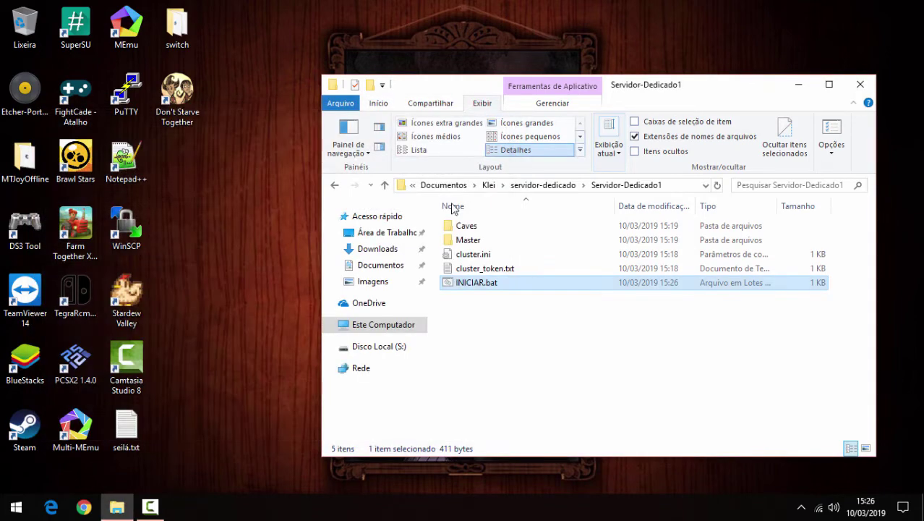
Run INICIAR.bat from the Servidor-Dedicado1 folder and widen its console window to fit the full update command
{"action": "left_click", "coordinate": [505, 324]}
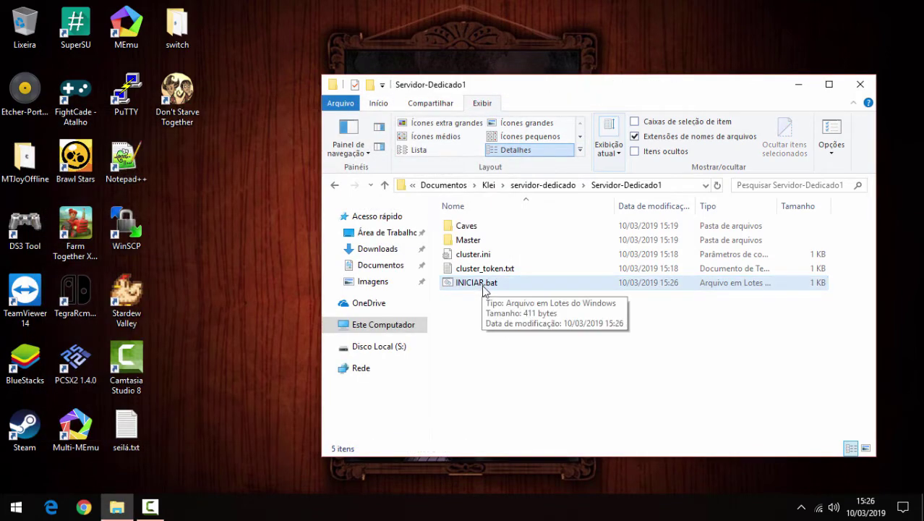
{"action": "double_click", "coordinate": [474, 286]}
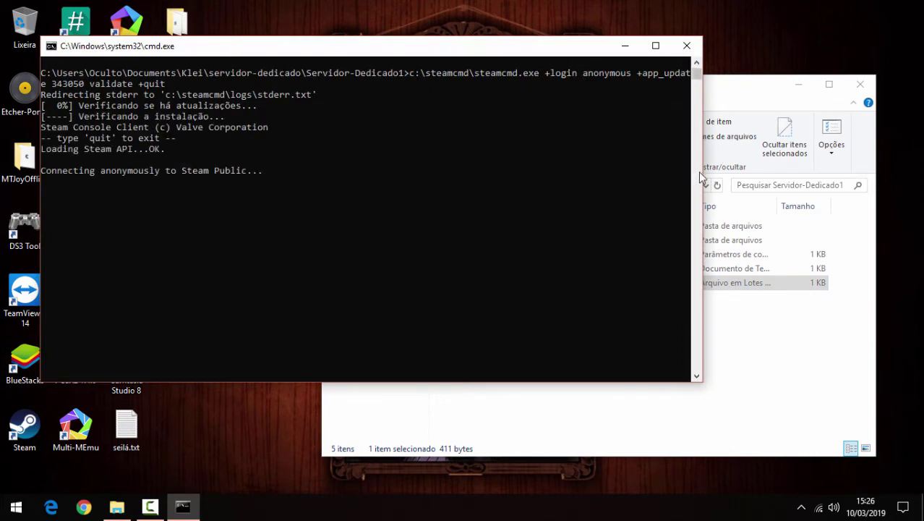
{"action": "left_click_drag", "start_coordinate": [699, 177], "coordinate": [920, 191]}
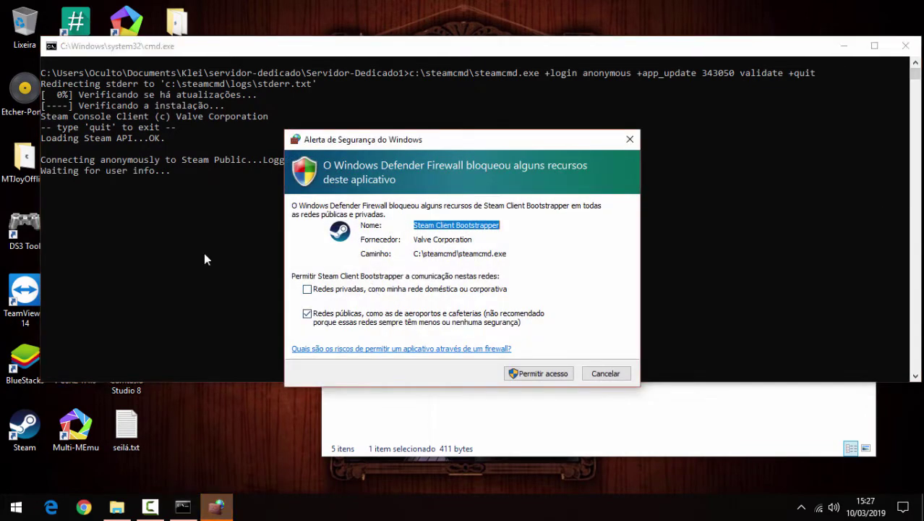
Allow Steam Client Bootstrapper and dontstarve_dedicated_server_nullrenderer.exe through Windows Defender Firewall on private and public networks
{"action": "left_click", "coordinate": [308, 289]}
{"action": "left_click", "coordinate": [546, 374]}
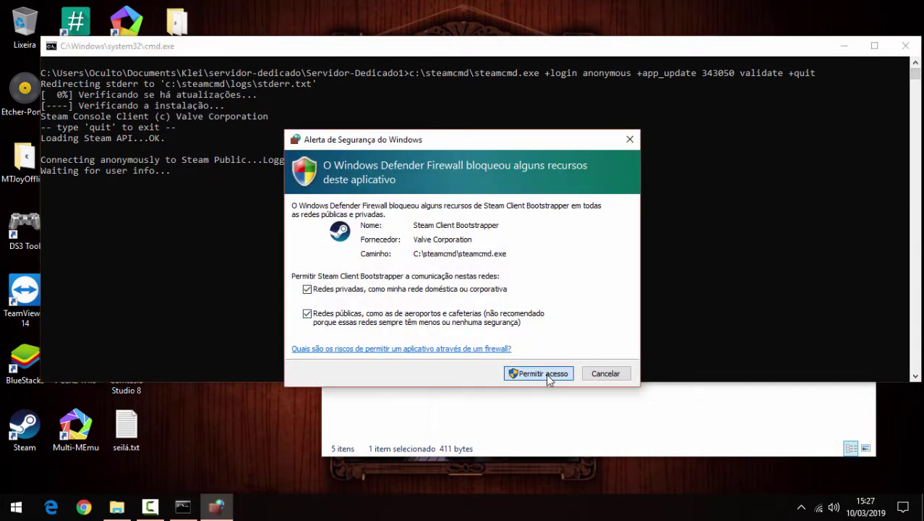
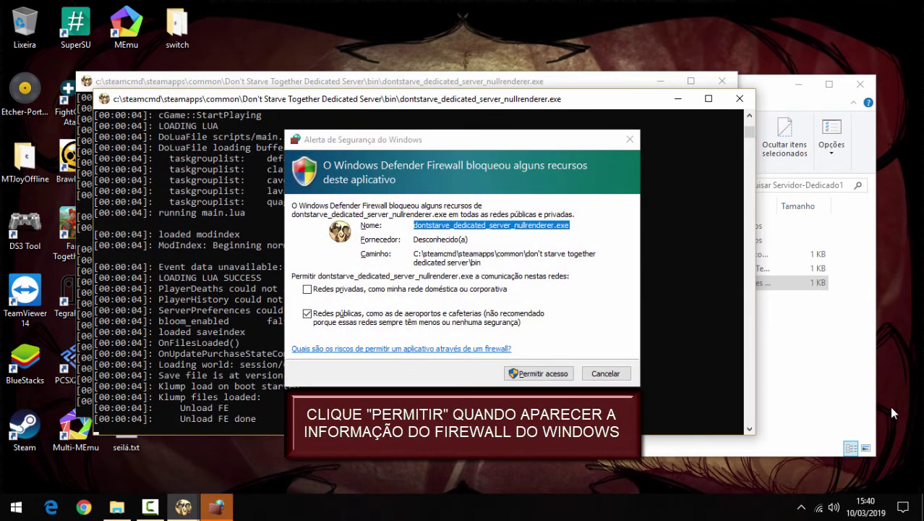
{"action": "left_click", "coordinate": [417, 289]}
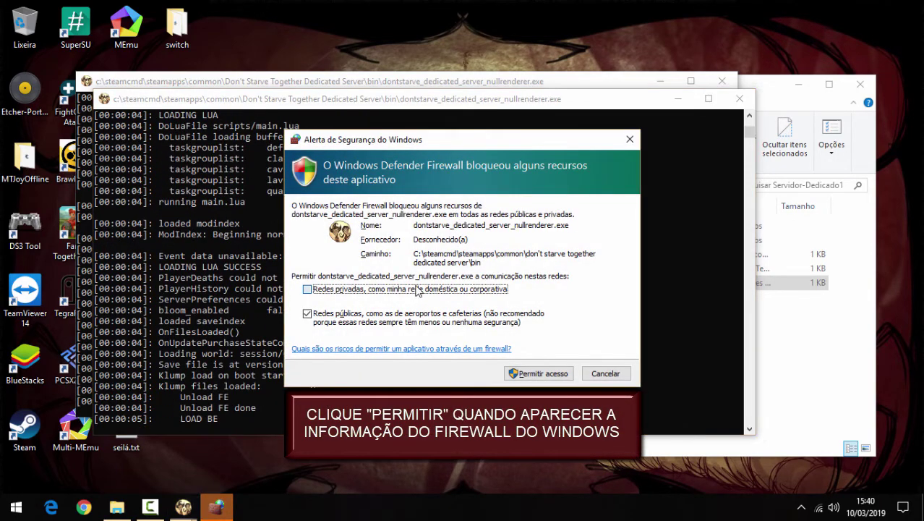
{"action": "left_click", "coordinate": [539, 373]}
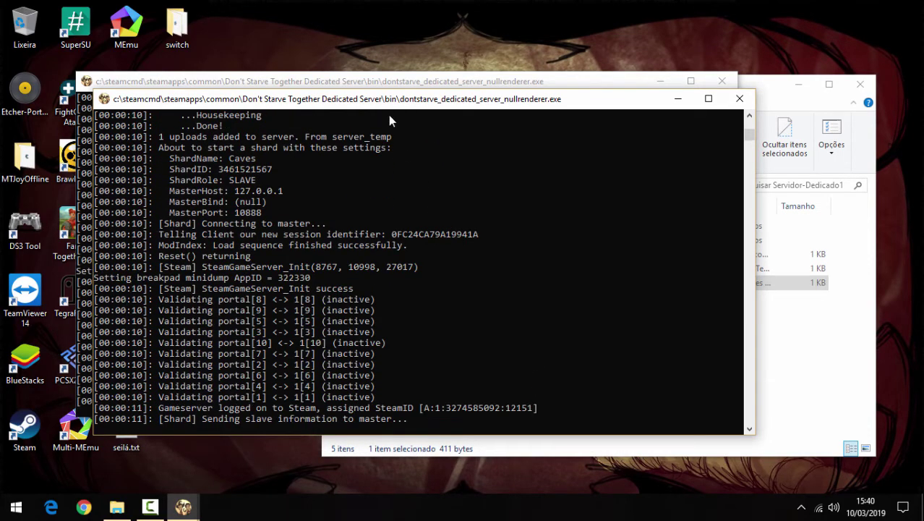
Separate the two overlapping server consoles and examine the startup log of the Caves shard
{"action": "left_click_drag", "start_coordinate": [388, 99], "coordinate": [499, 145]}
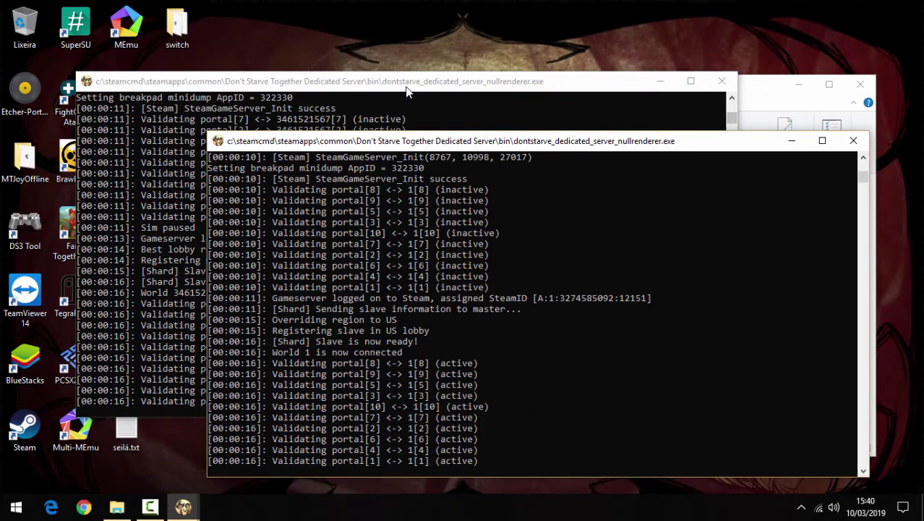
{"action": "left_click_drag", "start_coordinate": [407, 91], "coordinate": [408, 56]}
{"action": "left_click", "coordinate": [748, 145]}
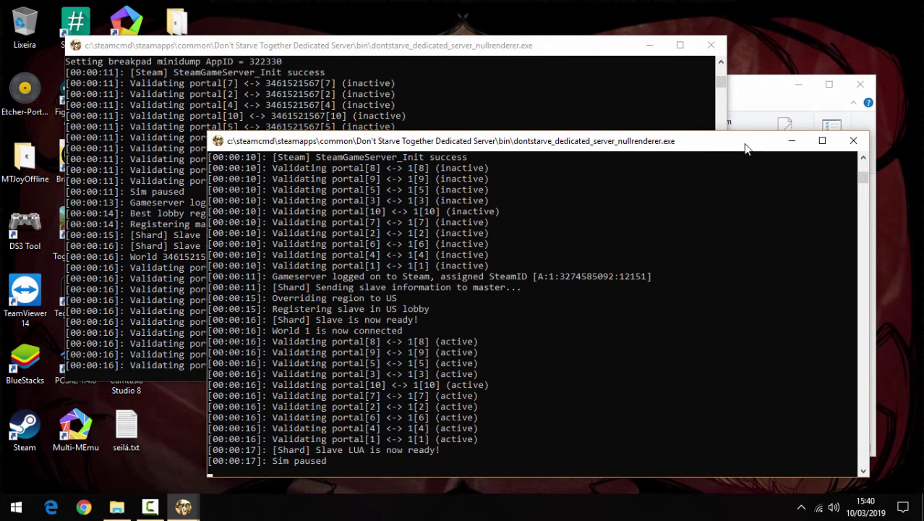
{"action": "scroll", "coordinate": [496, 358], "scroll_direction": "up", "scroll_amount": 1}
{"action": "scroll", "coordinate": [496, 352], "scroll_direction": "up", "scroll_amount": 9}
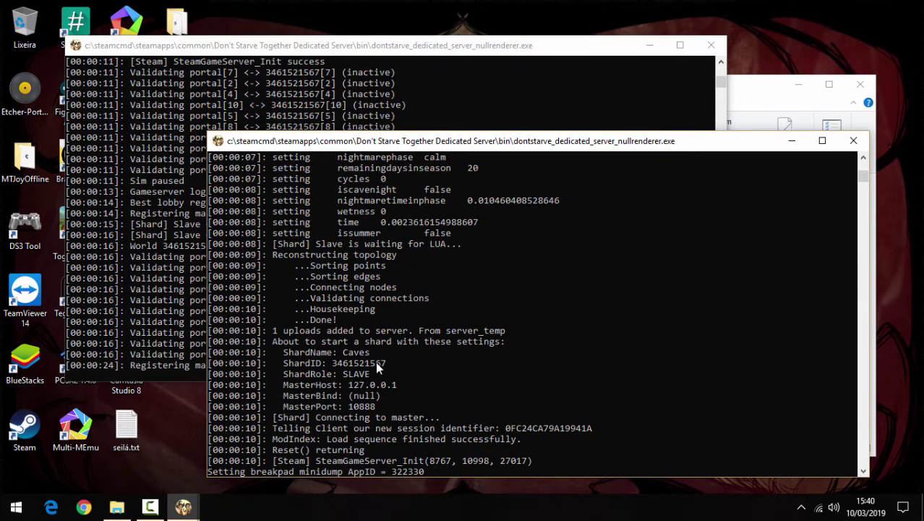
{"action": "scroll", "coordinate": [382, 368], "scroll_direction": "up", "scroll_amount": 4}
{"action": "scroll", "coordinate": [383, 367], "scroll_direction": "up", "scroll_amount": 15}
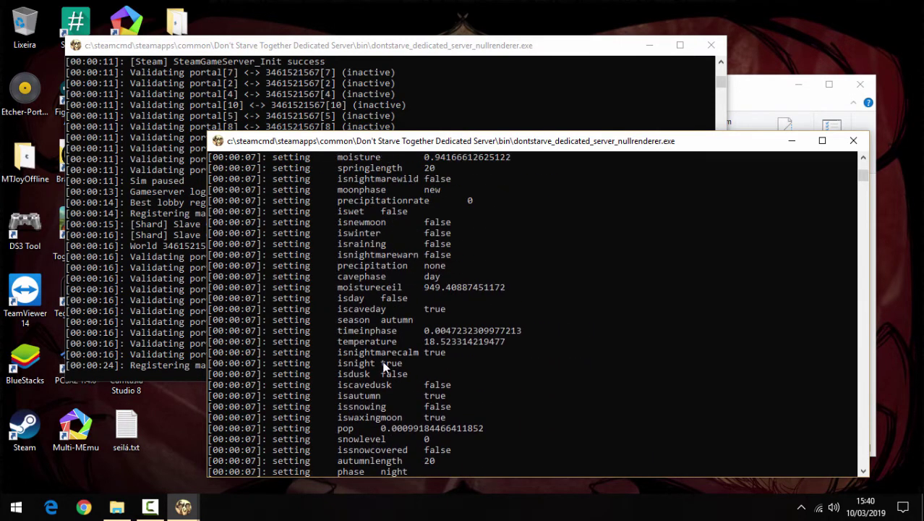
{"action": "scroll", "coordinate": [385, 367], "scroll_direction": "up", "scroll_amount": 6}
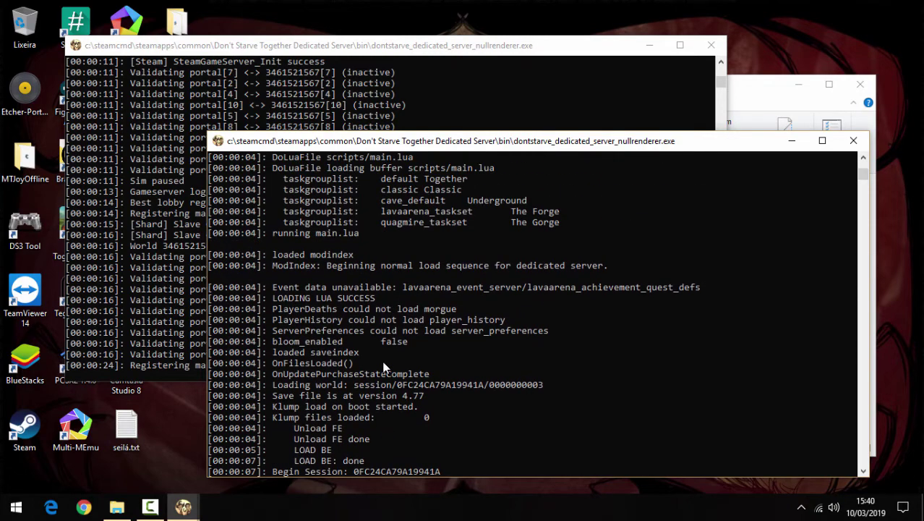
{"action": "scroll", "coordinate": [385, 367], "scroll_direction": "down", "scroll_amount": 4}
{"action": "scroll", "coordinate": [651, 253], "scroll_direction": "down", "scroll_amount": 10}
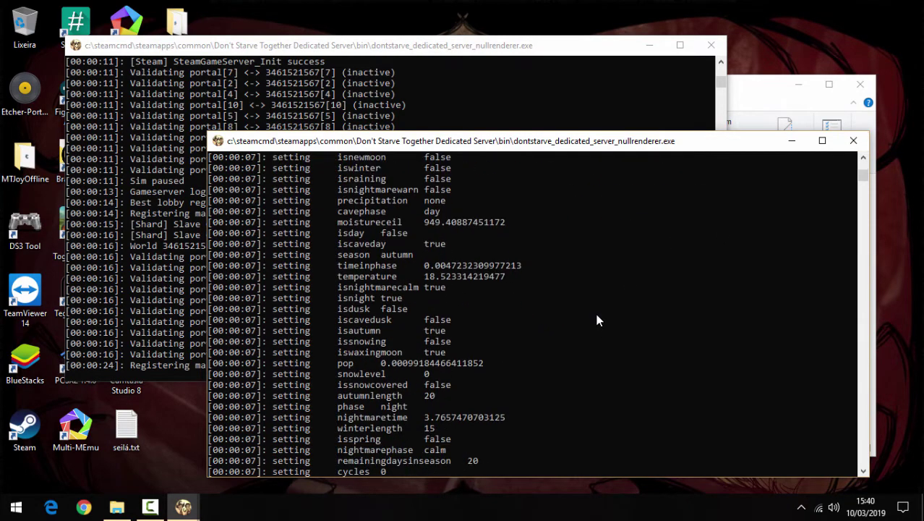
Read to the end of the Caves console's log, and examine the startup path and loading lines in the Master console
{"action": "scroll", "coordinate": [595, 317], "scroll_direction": "down", "scroll_amount": 15}
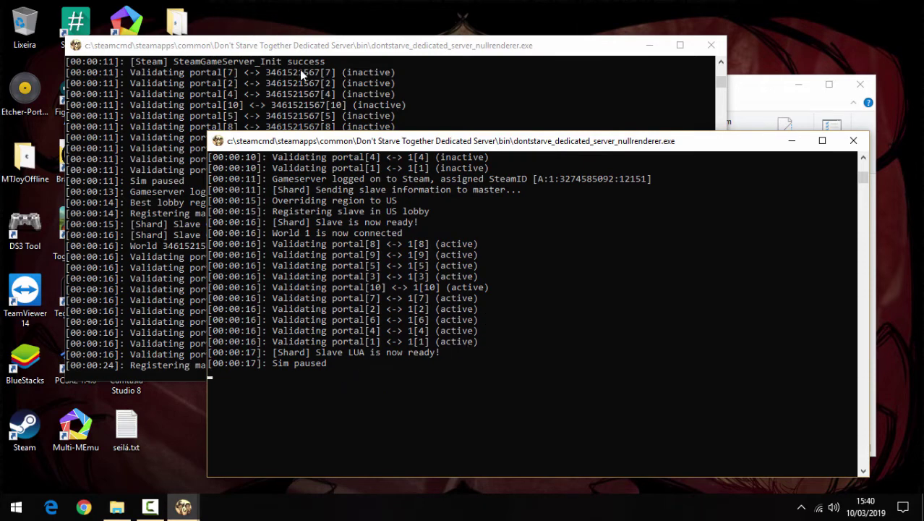
{"action": "left_click", "coordinate": [362, 52]}
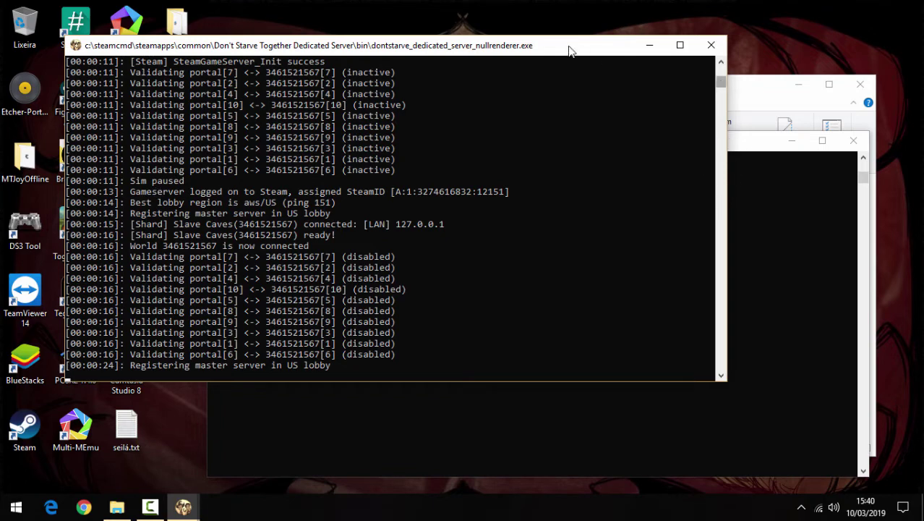
{"action": "left_click_drag", "start_coordinate": [720, 83], "coordinate": [720, 69]}
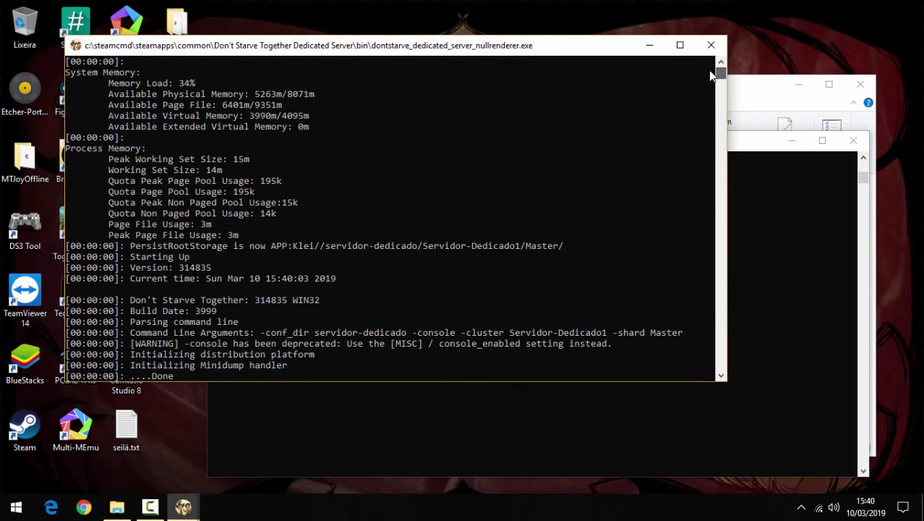
{"action": "left_click_drag", "start_coordinate": [566, 246], "coordinate": [276, 249]}
{"action": "right_click", "coordinate": [457, 255]}
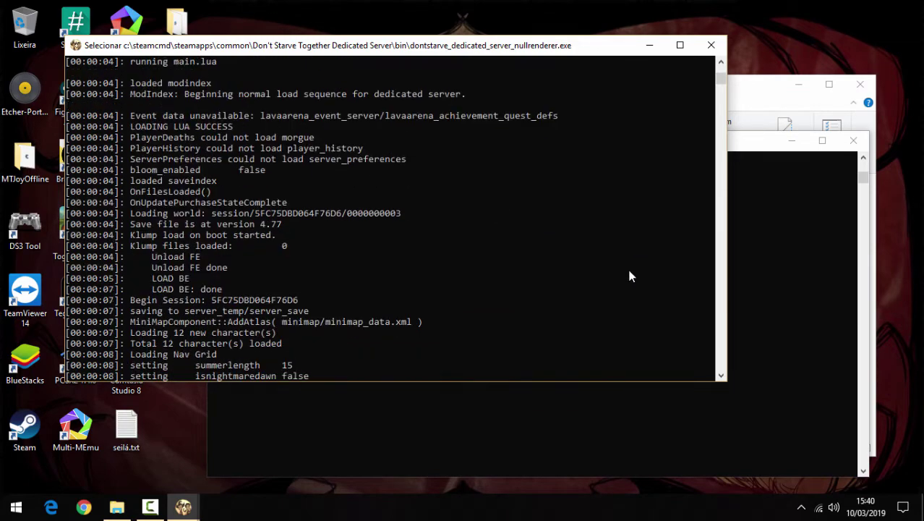
{"action": "left_click_drag", "start_coordinate": [721, 79], "coordinate": [719, 78]}
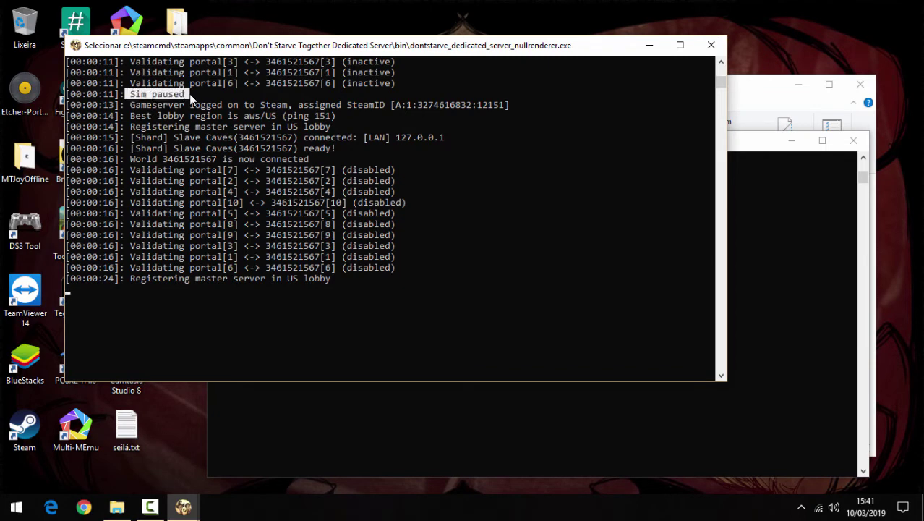
Examine the end of the Master shard's log, covering the Caves connection, portal validation and lobby registration lines
{"action": "left_click_drag", "start_coordinate": [133, 106], "coordinate": [375, 161]}
{"action": "left_click", "coordinate": [184, 147]}
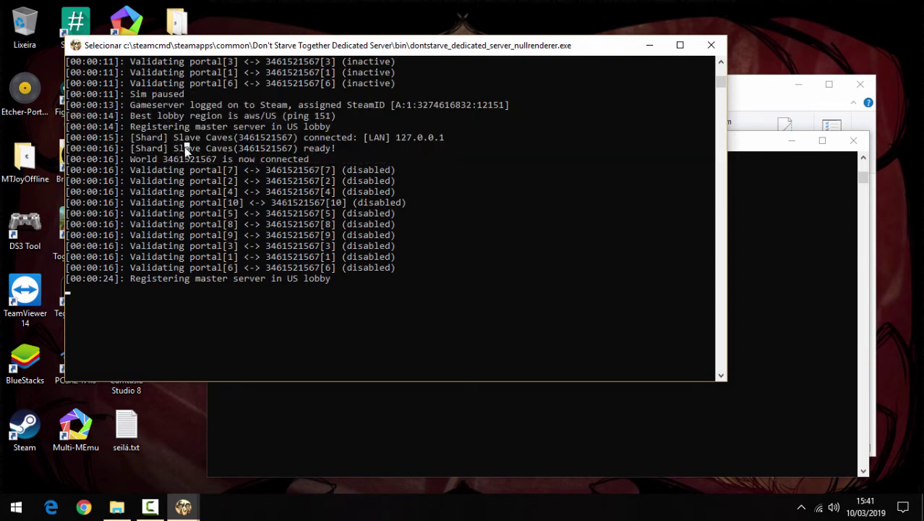
{"action": "left_click_drag", "start_coordinate": [130, 278], "coordinate": [343, 291]}
{"action": "left_click", "coordinate": [344, 288]}
{"action": "left_click_drag", "start_coordinate": [186, 256], "coordinate": [286, 258]}
{"action": "left_click", "coordinate": [266, 255]}
{"action": "left_click", "coordinate": [296, 256]}
{"action": "scroll", "coordinate": [329, 231], "scroll_direction": "up", "scroll_amount": 2}
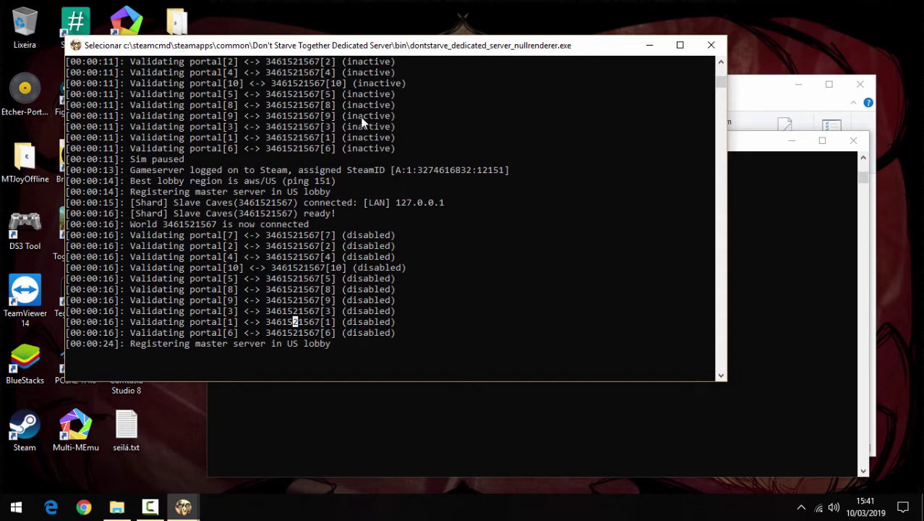
{"action": "scroll", "coordinate": [311, 304], "scroll_direction": "down", "scroll_amount": 1}
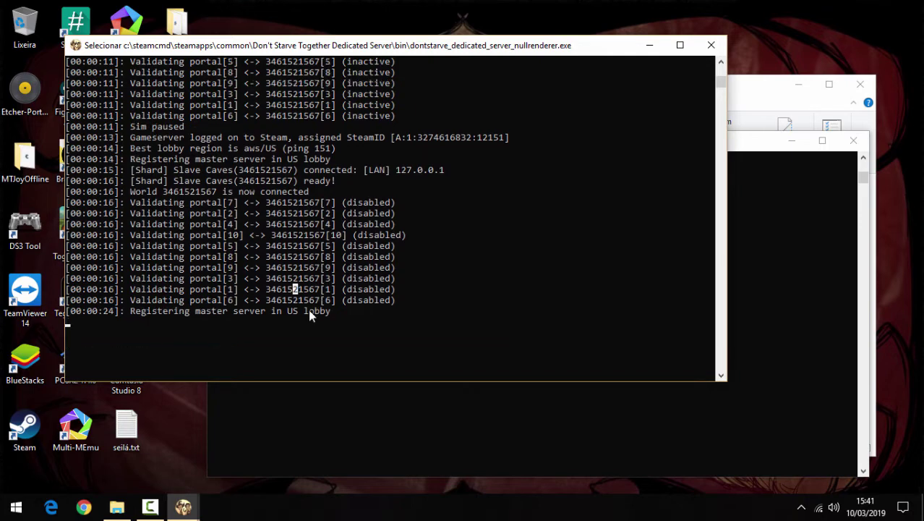
{"action": "left_click", "coordinate": [392, 322]}
Minimize both dedicated server consoles and launch the Don't Starve Together game from the desktop
{"action": "left_click", "coordinate": [791, 268]}
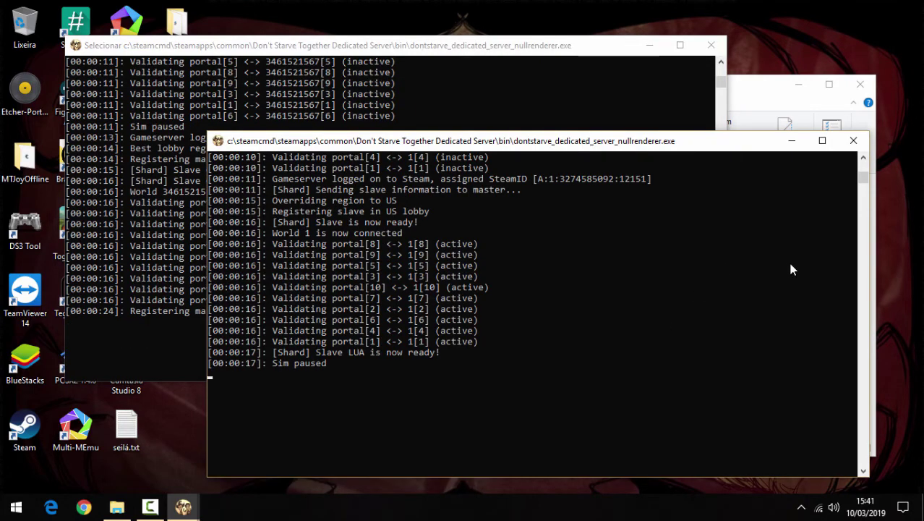
{"action": "left_click", "coordinate": [477, 91]}
{"action": "left_click", "coordinate": [756, 240]}
{"action": "left_click", "coordinate": [649, 45]}
{"action": "left_click", "coordinate": [792, 141]}
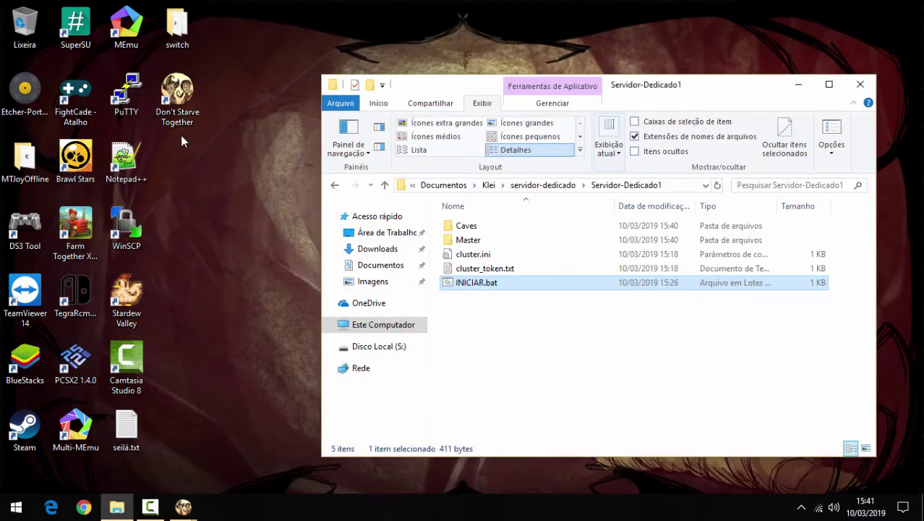
{"action": "double_click", "coordinate": [174, 104]}
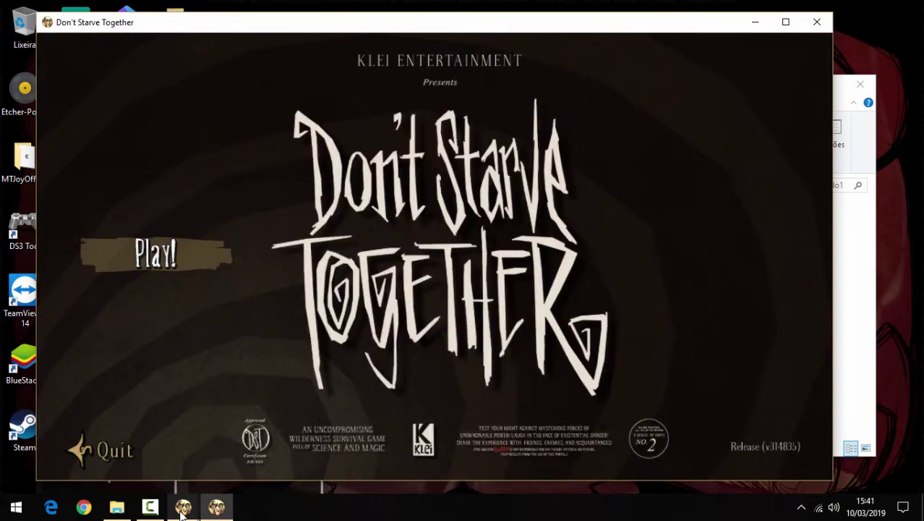
Check the running server consoles without closing them, and return to the Don't Starve Together game window
{"action": "mouse_move", "coordinate": [180, 514]}
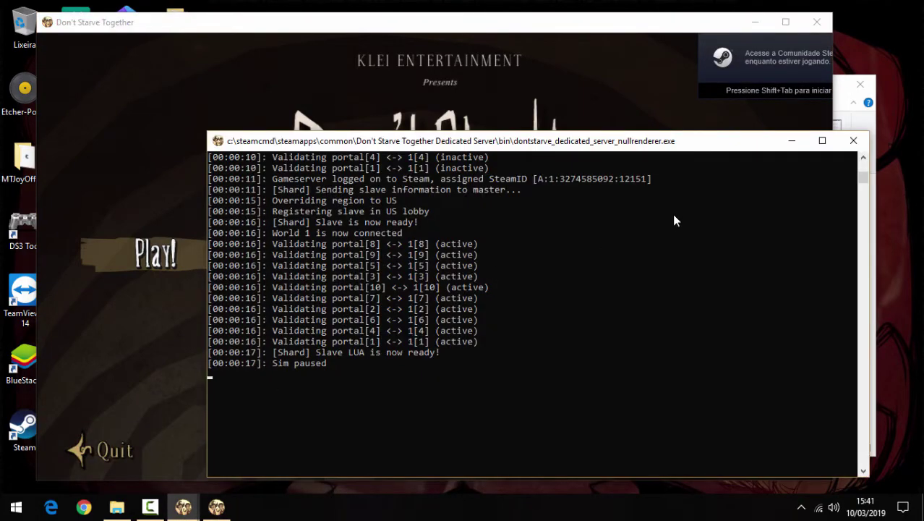
{"action": "left_click", "coordinate": [792, 142]}
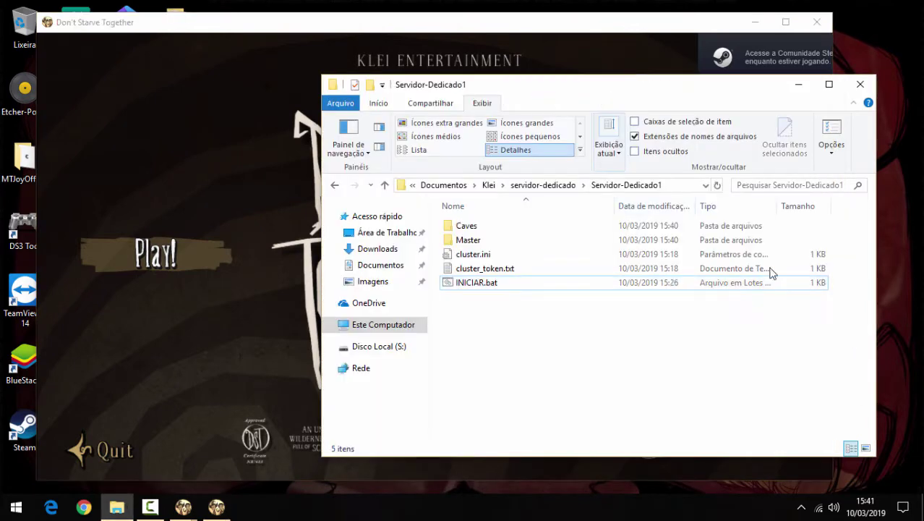
{"action": "left_click", "coordinate": [858, 346]}
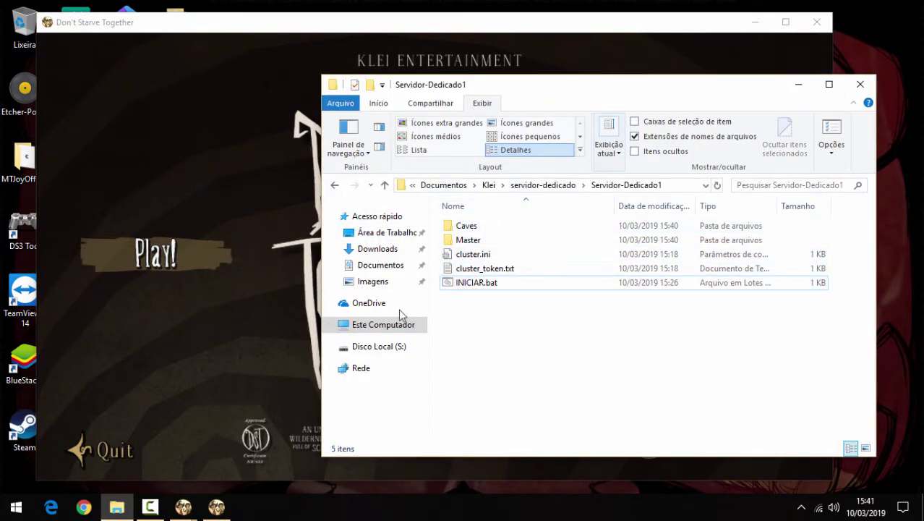
{"action": "mouse_move", "coordinate": [186, 509]}
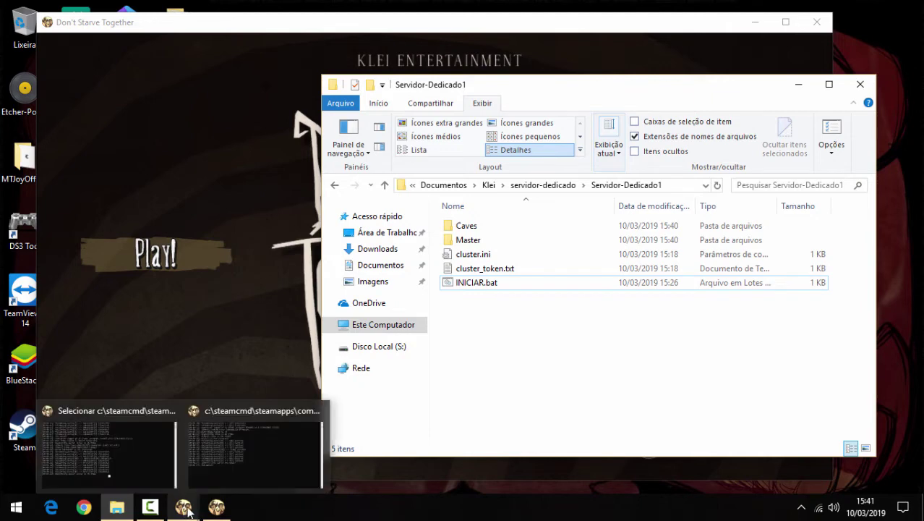
{"action": "left_click", "coordinate": [216, 507]}
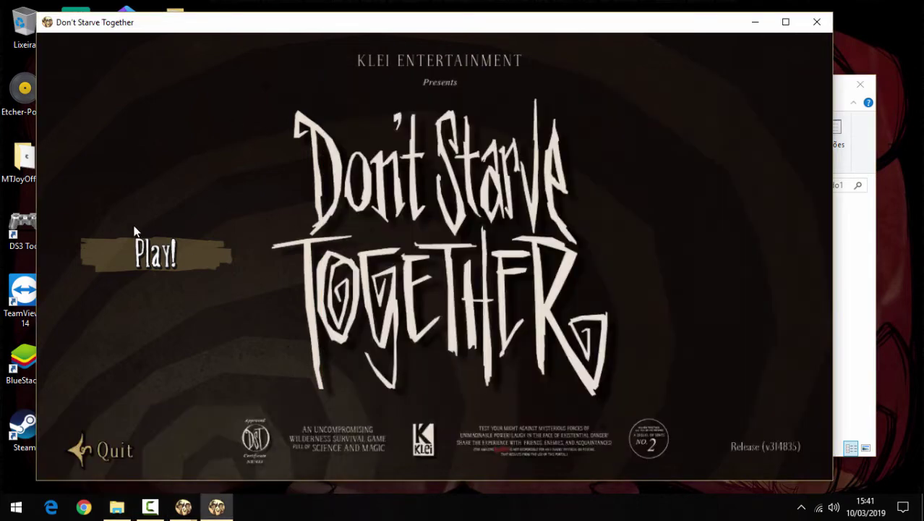
Enter the game's main menu and browse the online games with the Cooperative playstyle
{"action": "left_click", "coordinate": [155, 255]}
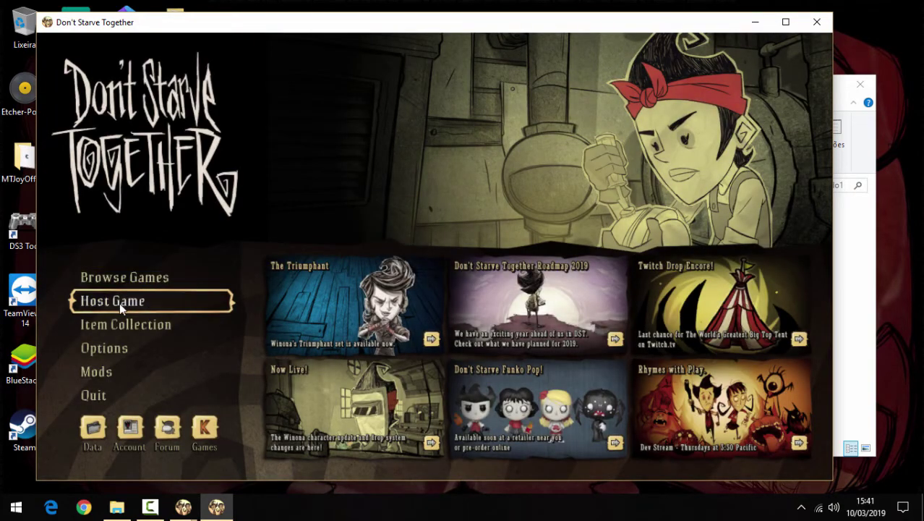
{"action": "left_click", "coordinate": [141, 280]}
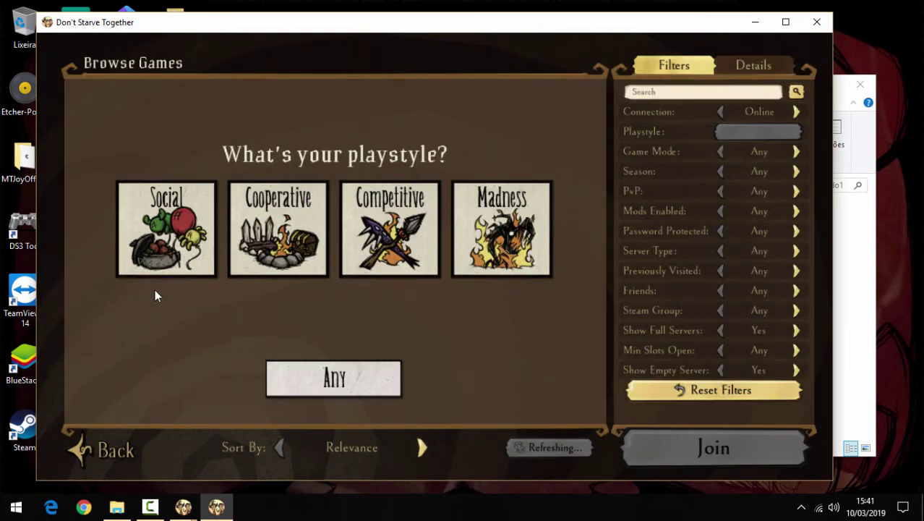
{"action": "left_click", "coordinate": [274, 227]}
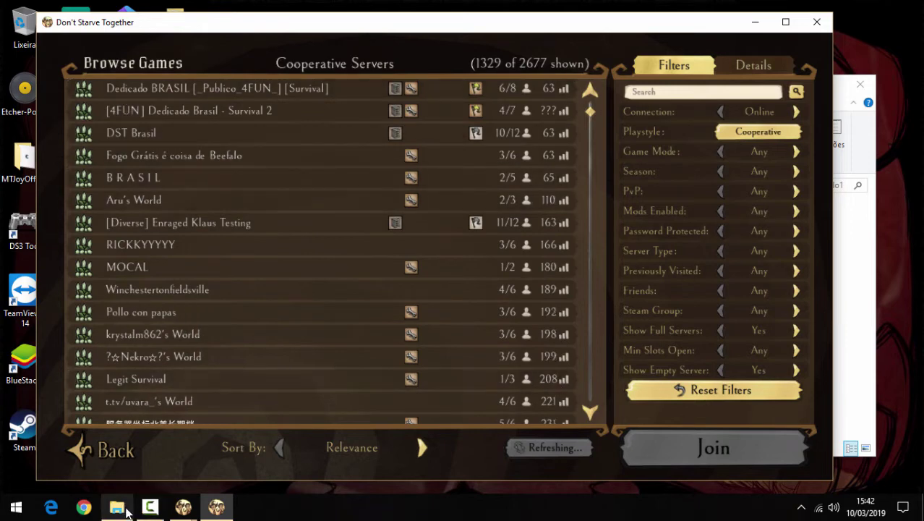
{"action": "left_click", "coordinate": [126, 512]}
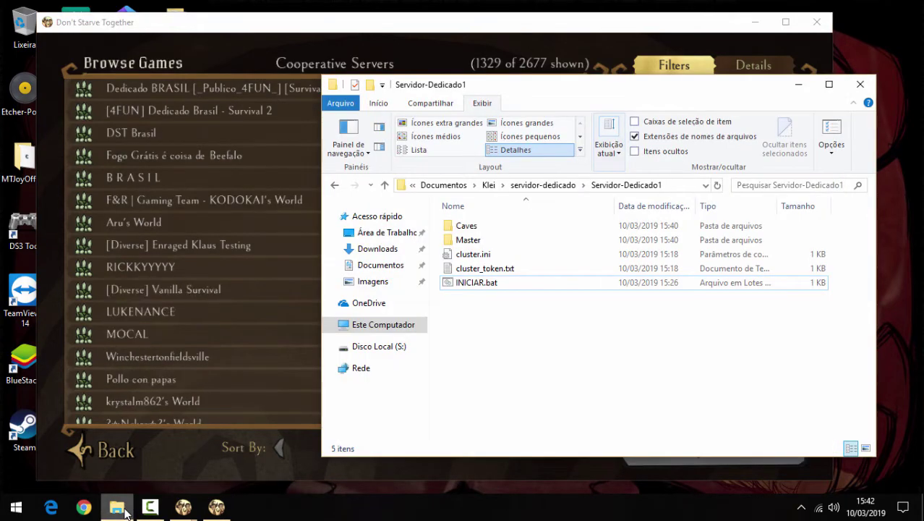
{"action": "left_click", "coordinate": [127, 512]}
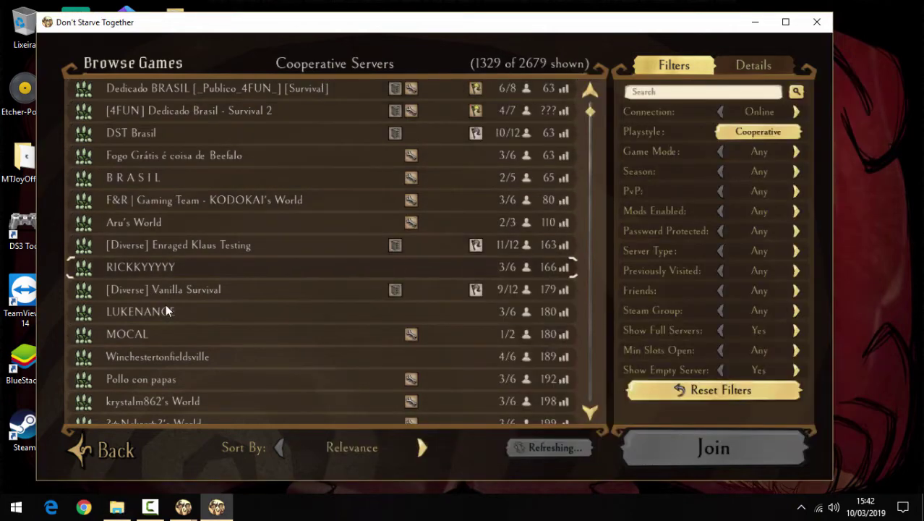
Search the server list for "servidor" and view the details of Servidor Dedicado, including its mods indicator
{"action": "left_click", "coordinate": [665, 88]}
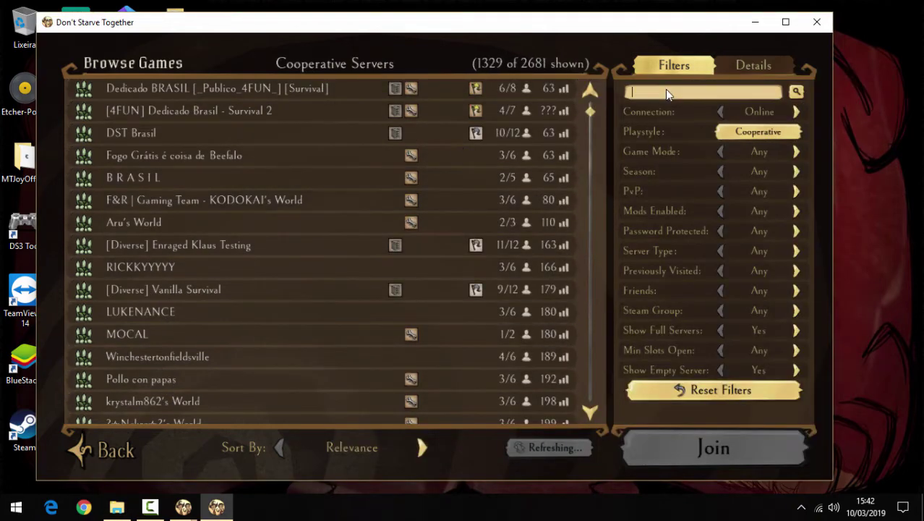
{"action": "type", "text": "servidor"}
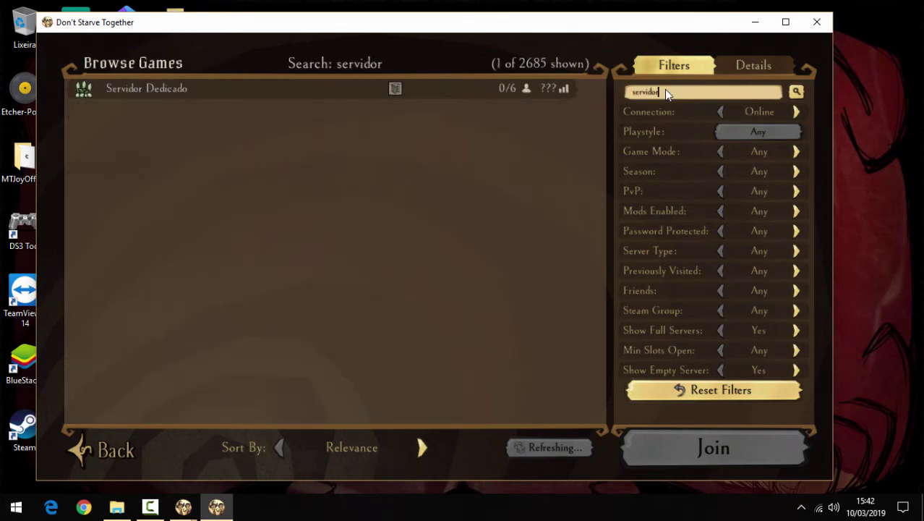
{"action": "left_click", "coordinate": [214, 91]}
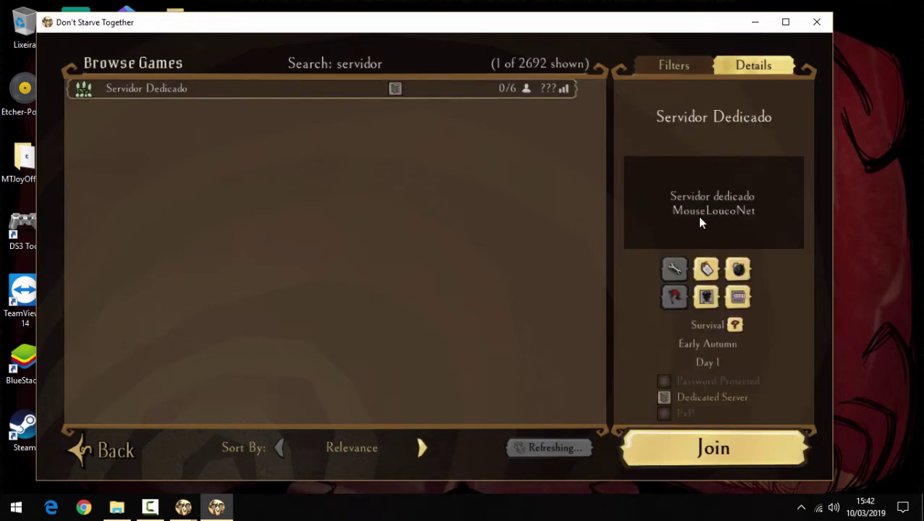
{"action": "mouse_move", "coordinate": [673, 272]}
Look for Servidor Dedicado under the LAN connection filter, restore the filter to Online, and view the server's details
{"action": "left_click", "coordinate": [683, 67]}
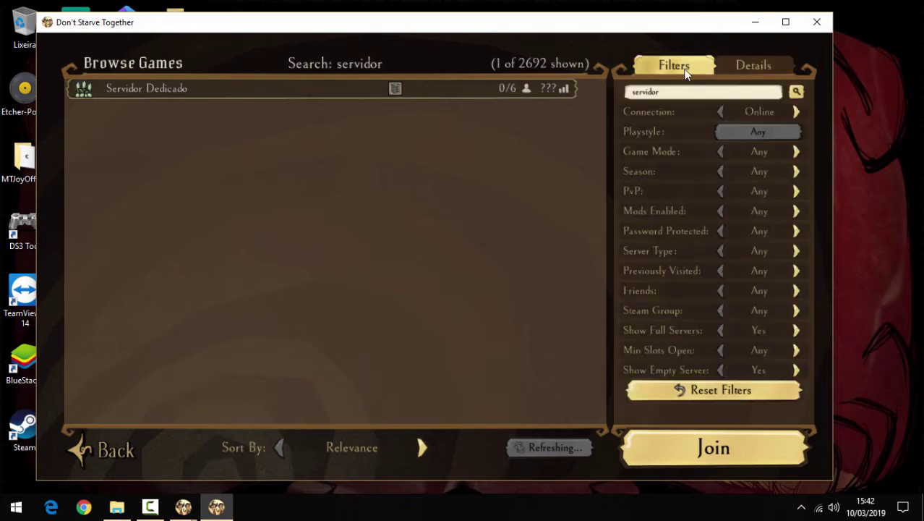
{"action": "left_click", "coordinate": [797, 110]}
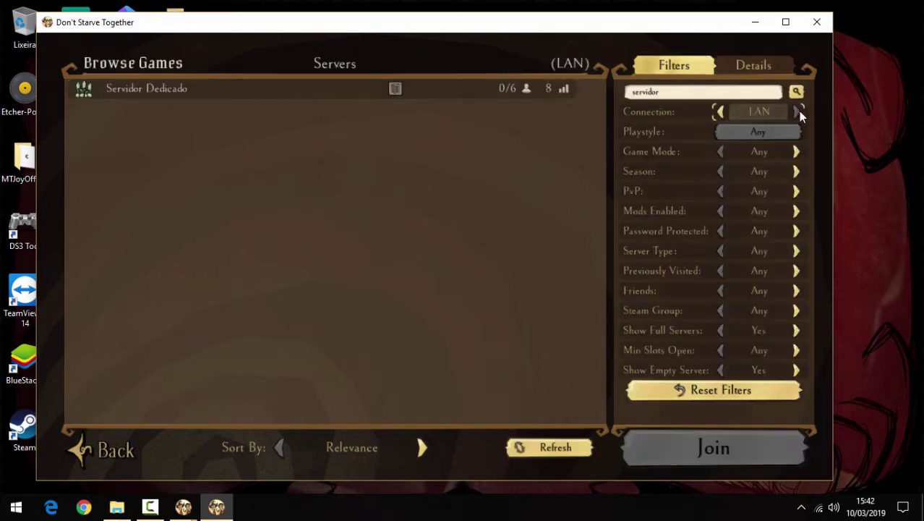
{"action": "left_click", "coordinate": [720, 111]}
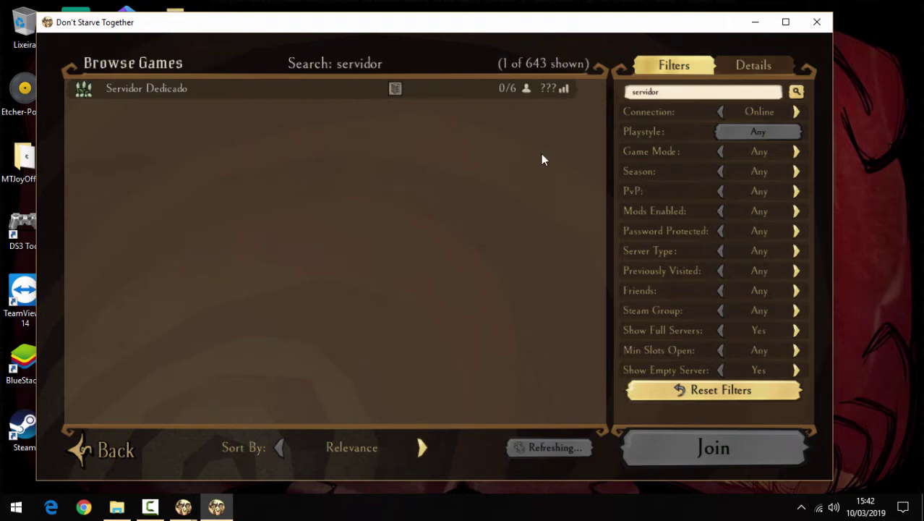
{"action": "left_click", "coordinate": [181, 92]}
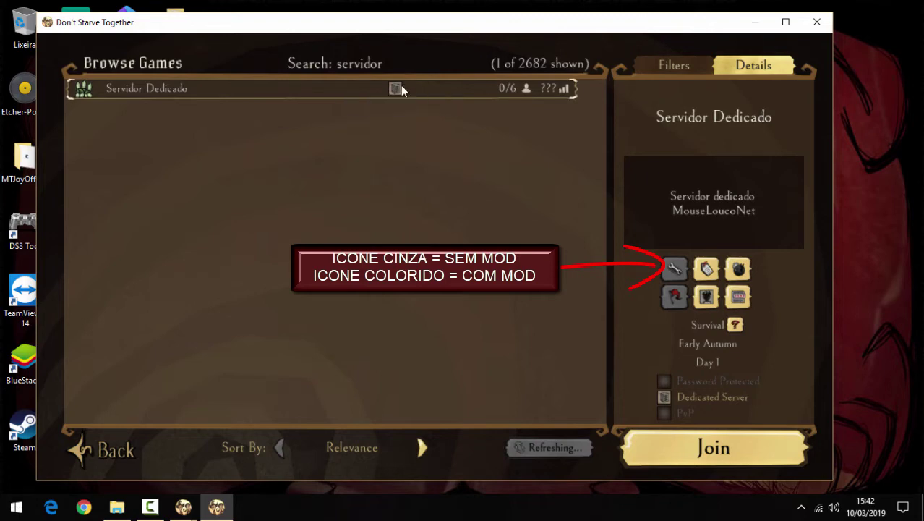
Reset the server filters and look through the full list of Cooperative servers
{"action": "left_click", "coordinate": [668, 64]}
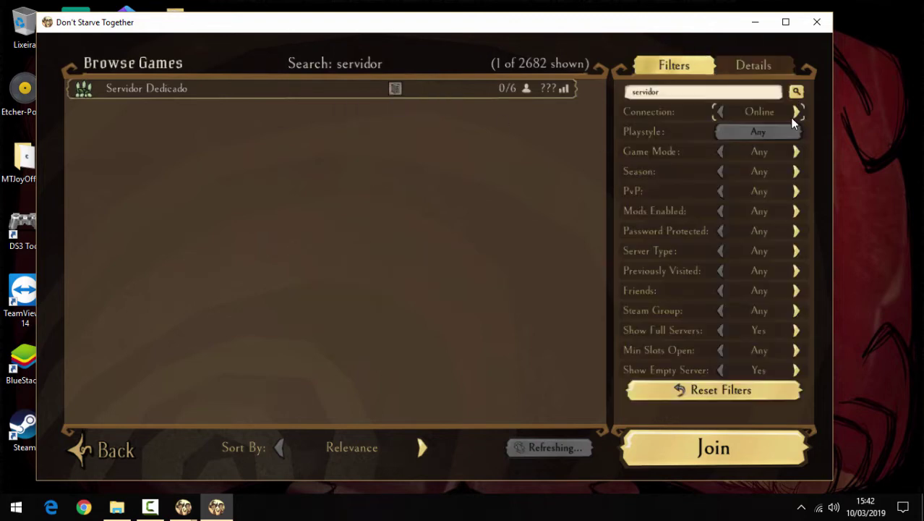
{"action": "left_click", "coordinate": [718, 389]}
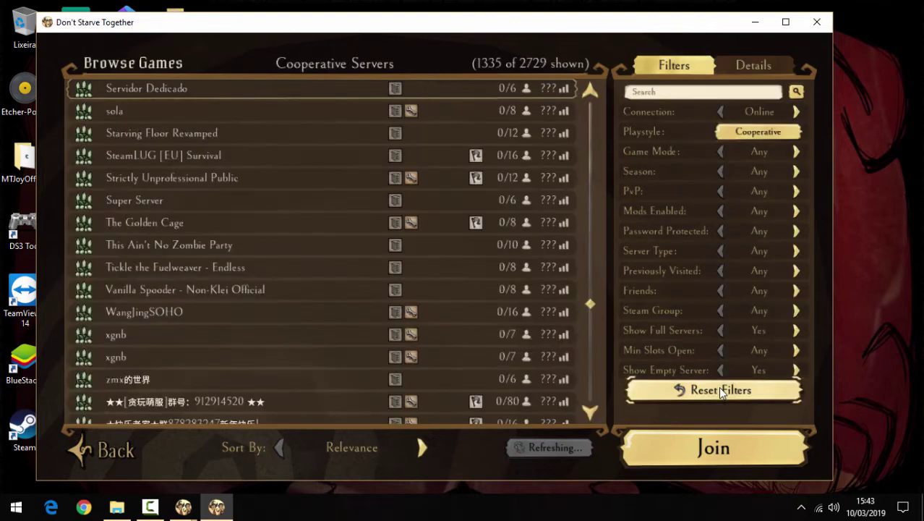
{"action": "scroll", "coordinate": [414, 293], "scroll_direction": "down", "scroll_amount": 2}
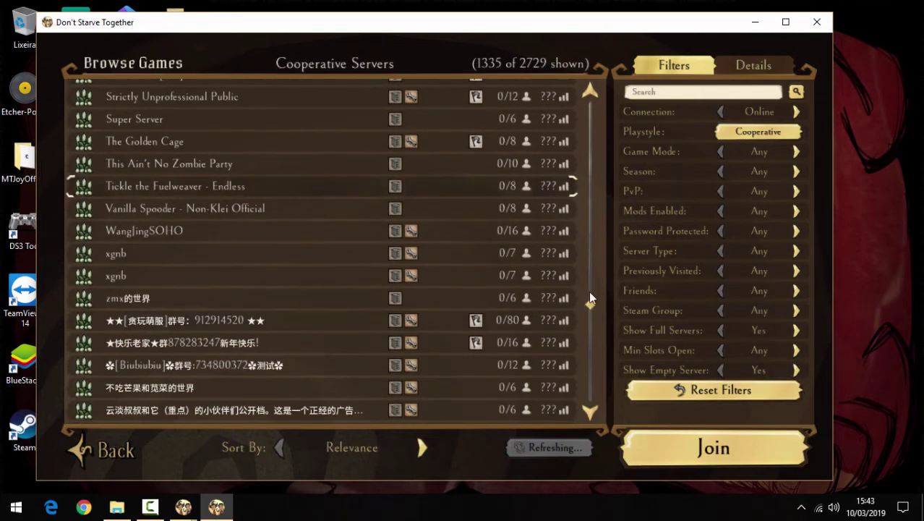
{"action": "left_click_drag", "start_coordinate": [587, 305], "coordinate": [591, 149]}
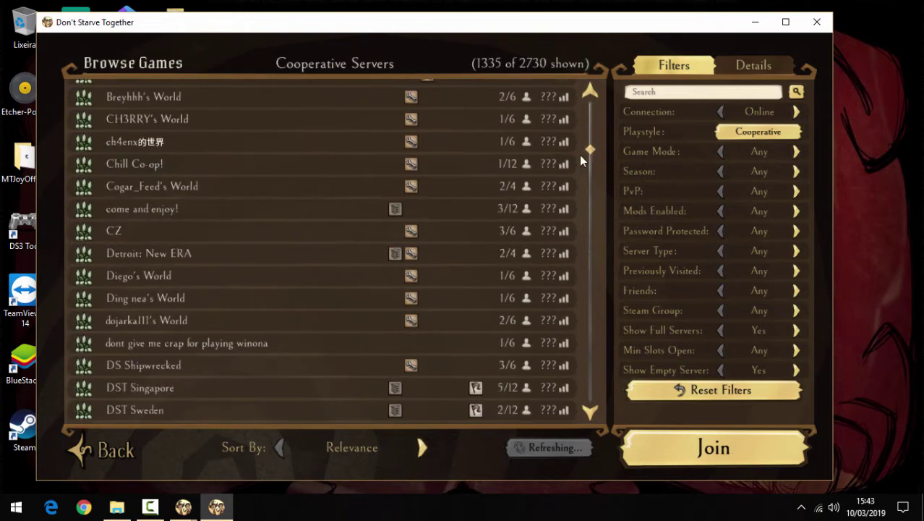
{"action": "scroll", "coordinate": [275, 306], "scroll_direction": "down", "scroll_amount": 1}
Quit the Don't Starve Together game and bring both dedicated server consoles back on screen
{"action": "left_click", "coordinate": [367, 261]}
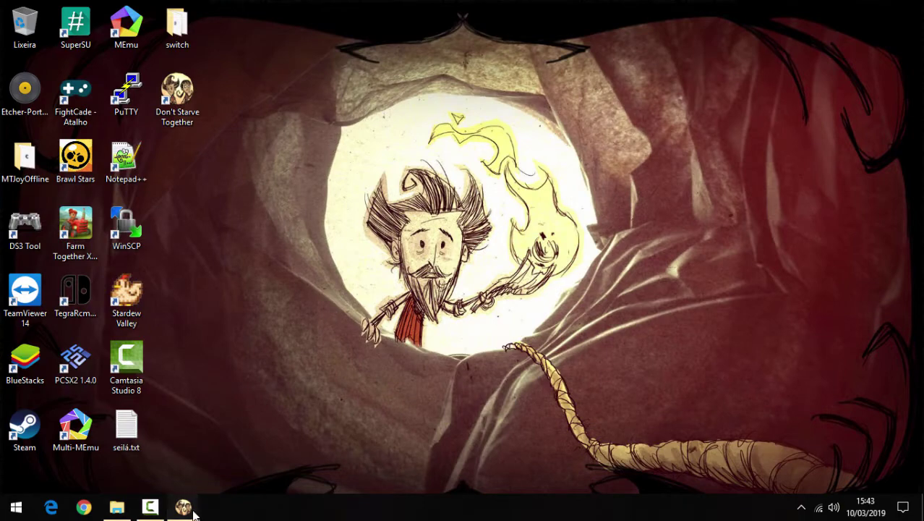
{"action": "mouse_move", "coordinate": [183, 506]}
{"action": "left_click", "coordinate": [141, 448]}
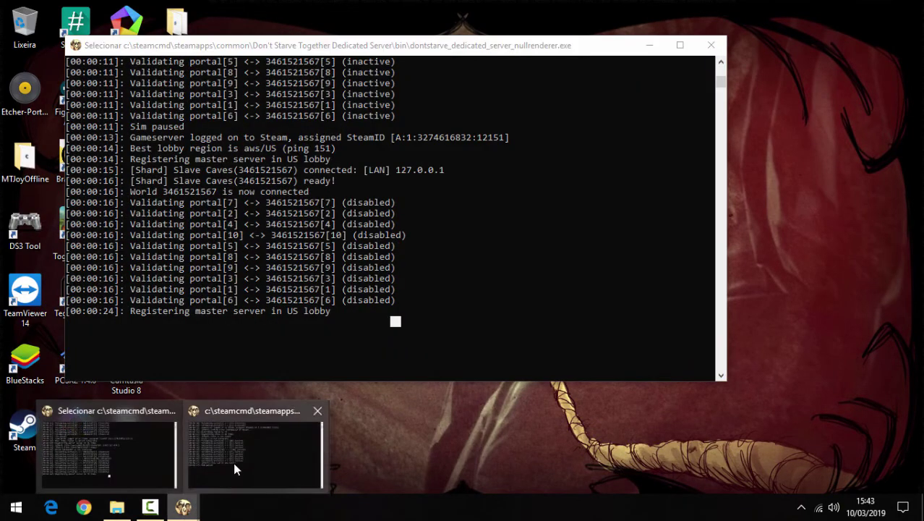
{"action": "left_click", "coordinate": [233, 463]}
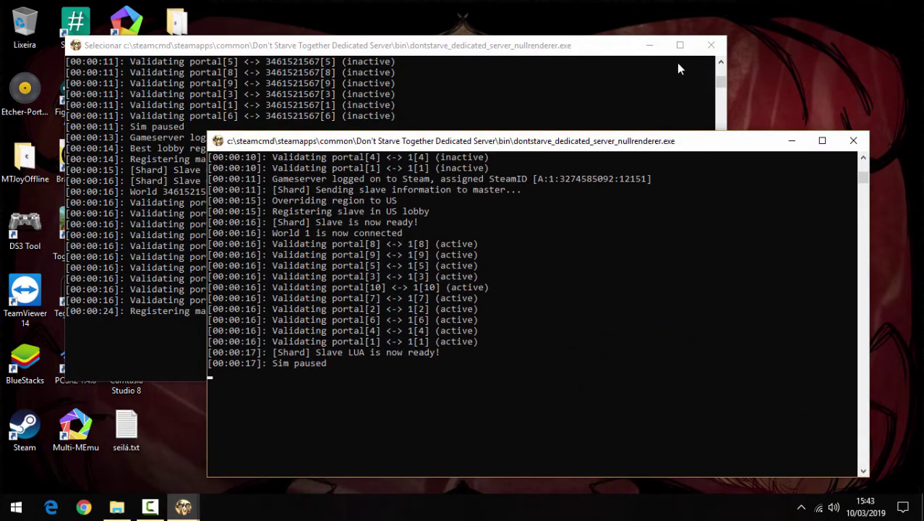
Close both dedicated server console windows to shut down the running server
{"action": "left_click", "coordinate": [711, 45]}
{"action": "left_click", "coordinate": [854, 141]}
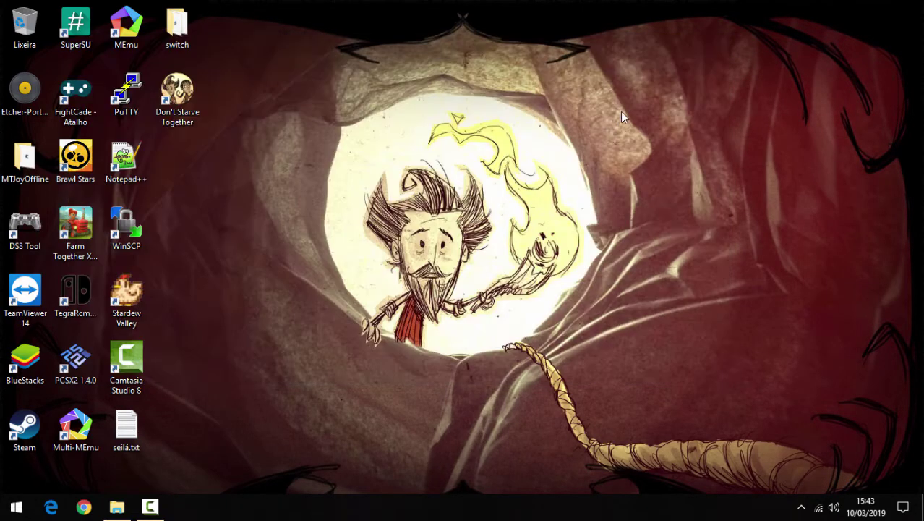
{"action": "left_click", "coordinate": [177, 99]}
In File Explorer, open the game's folder at C:\Arquivos de Programas (x86)\Steam\steamapps\common\Don't Starve Together
{"action": "left_click", "coordinate": [114, 507]}
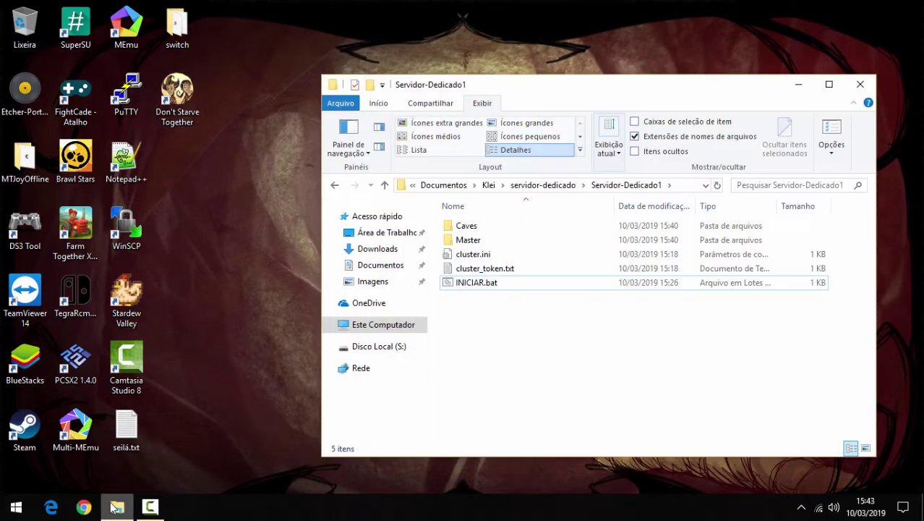
{"action": "left_click", "coordinate": [394, 330]}
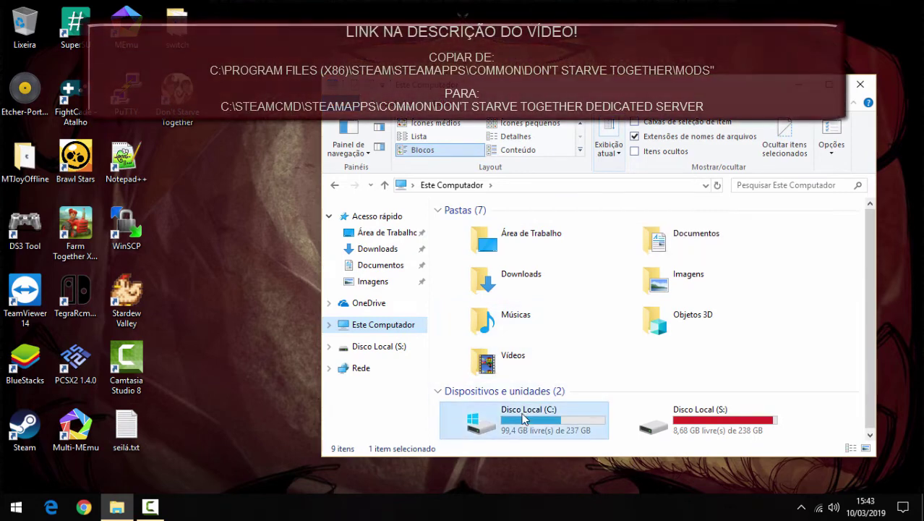
{"action": "double_click", "coordinate": [532, 408]}
{"action": "double_click", "coordinate": [507, 241]}
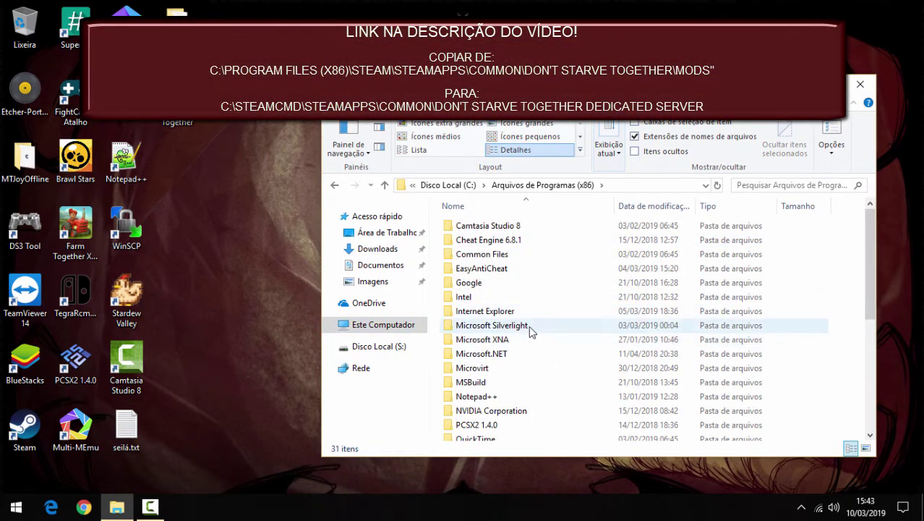
{"action": "scroll", "coordinate": [526, 331], "scroll_direction": "down", "scroll_amount": 5}
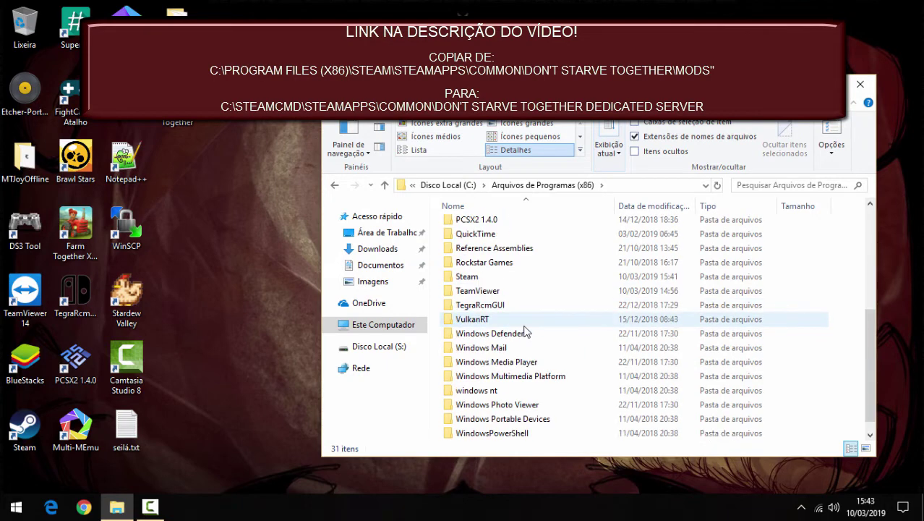
{"action": "double_click", "coordinate": [468, 278]}
{"action": "scroll", "coordinate": [477, 300], "scroll_direction": "down", "scroll_amount": 5}
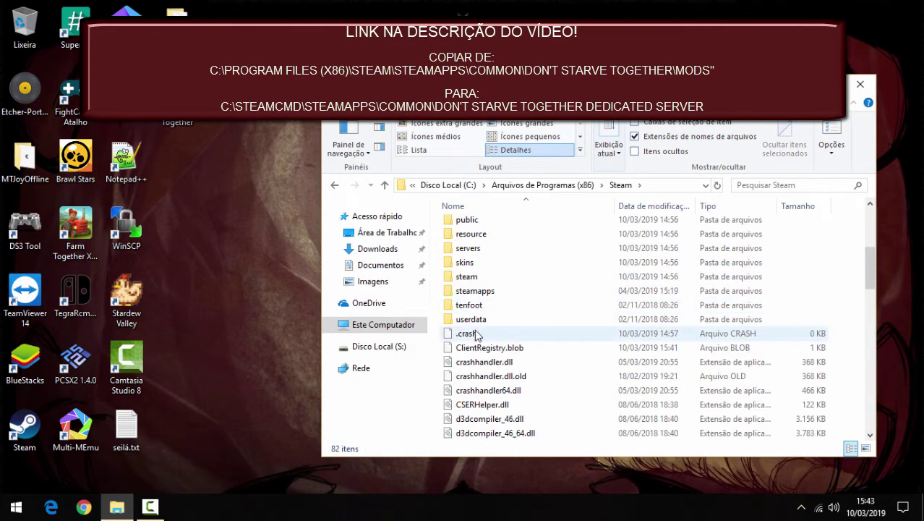
{"action": "double_click", "coordinate": [478, 292]}
{"action": "double_click", "coordinate": [474, 227]}
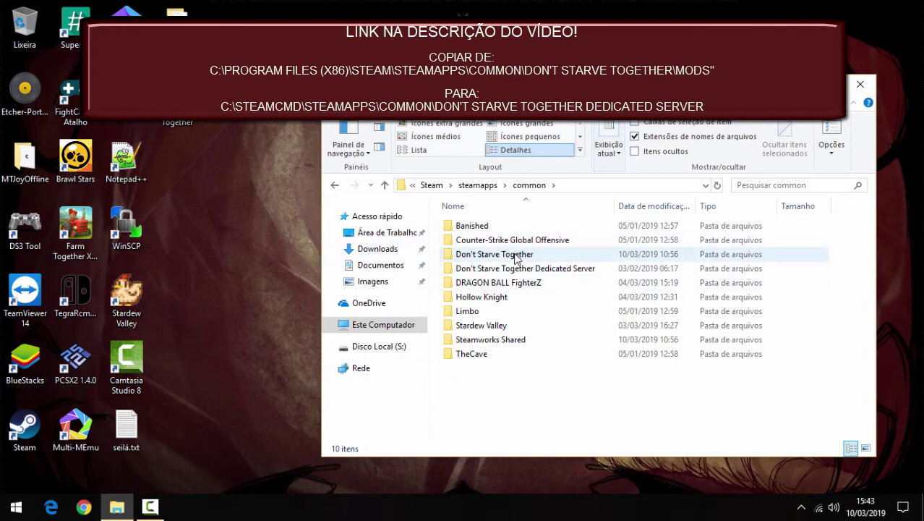
{"action": "mouse_move", "coordinate": [580, 254]}
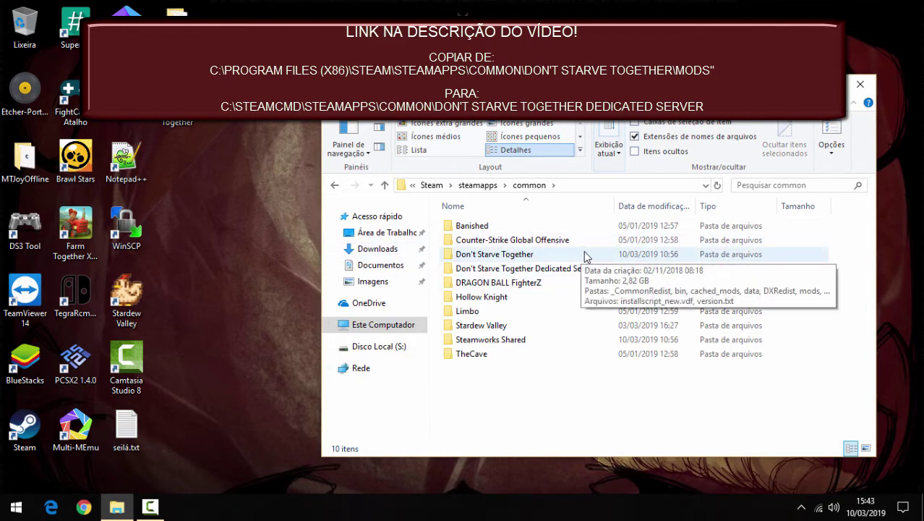
{"action": "double_click", "coordinate": [605, 258]}
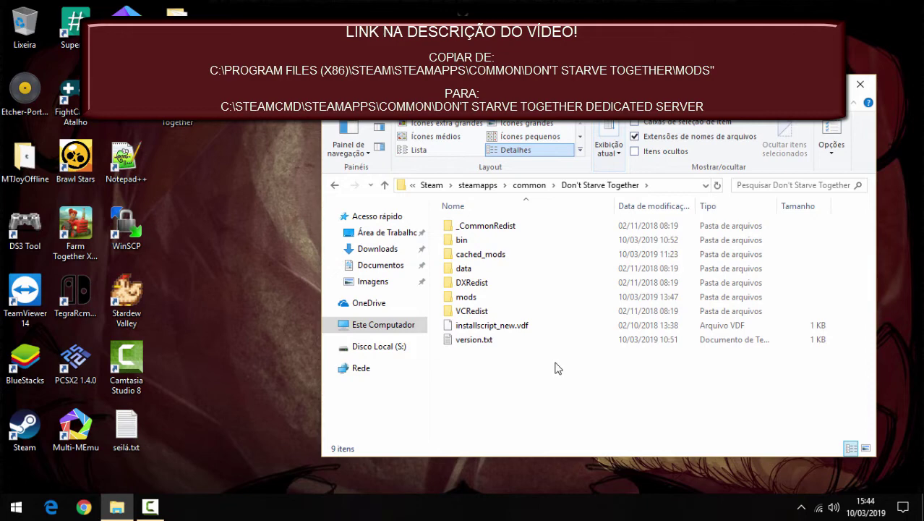
Copy the mods folder from the Don't Starve Together game folder
{"action": "right_click", "coordinate": [468, 302]}
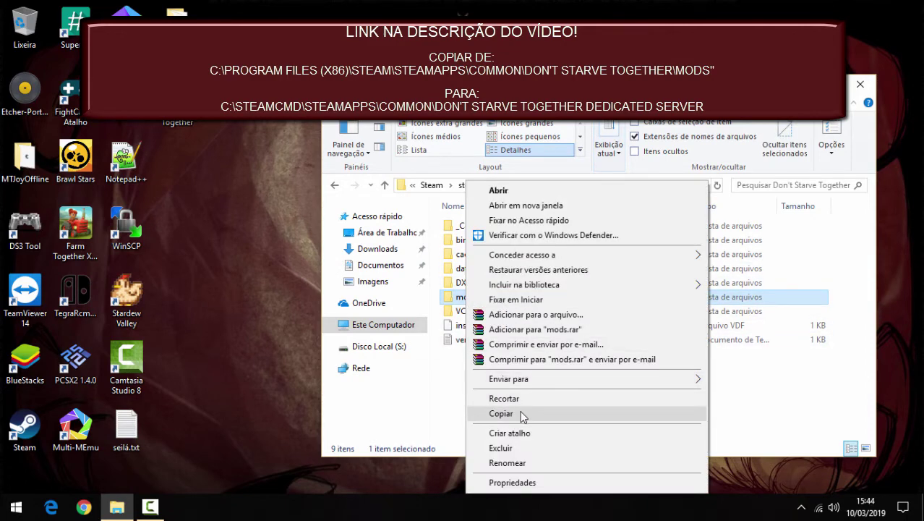
{"action": "left_click", "coordinate": [523, 415]}
{"action": "mouse_move", "coordinate": [477, 308]}
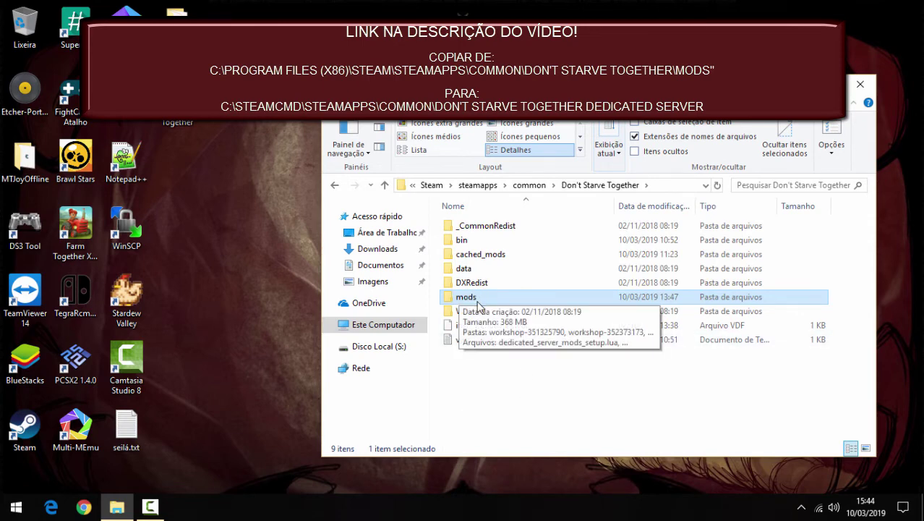
Open the server's folder at C:\steamcmd\steamapps\common\Don't Starve Together Dedicated Server
{"action": "left_click", "coordinate": [385, 325]}
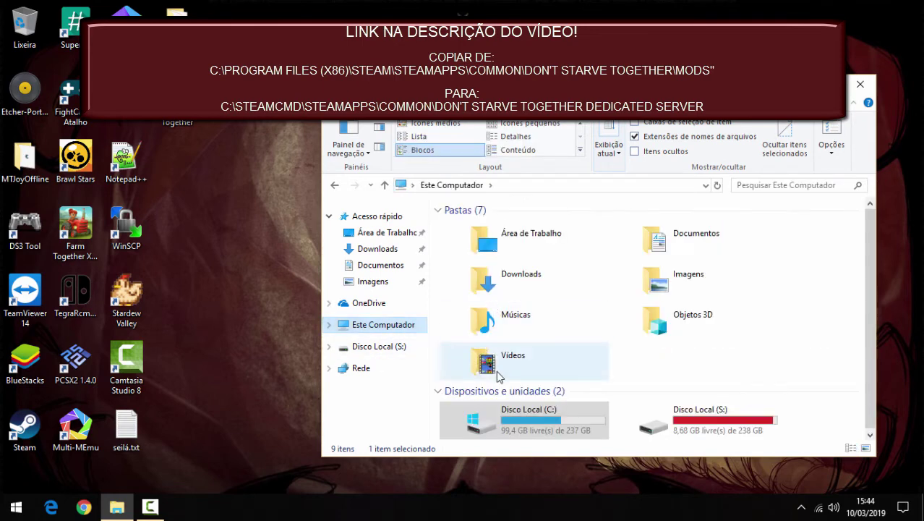
{"action": "double_click", "coordinate": [532, 422]}
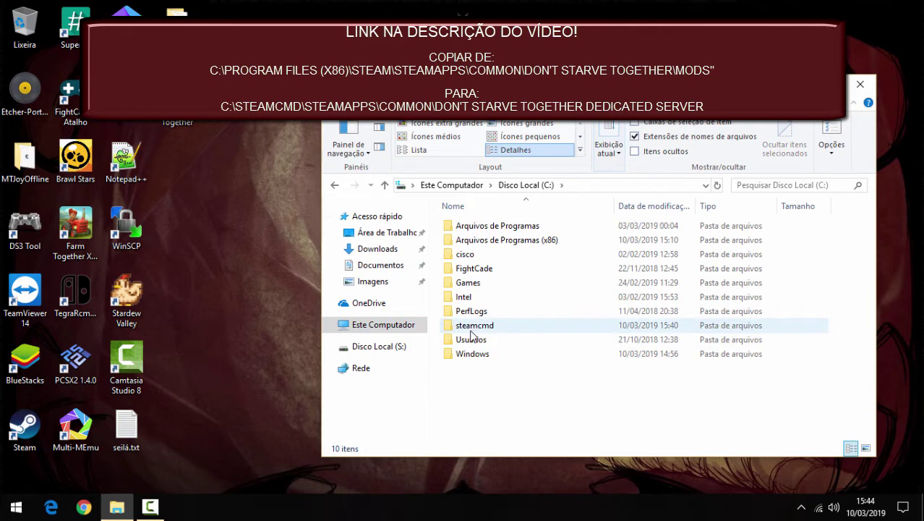
{"action": "double_click", "coordinate": [505, 328]}
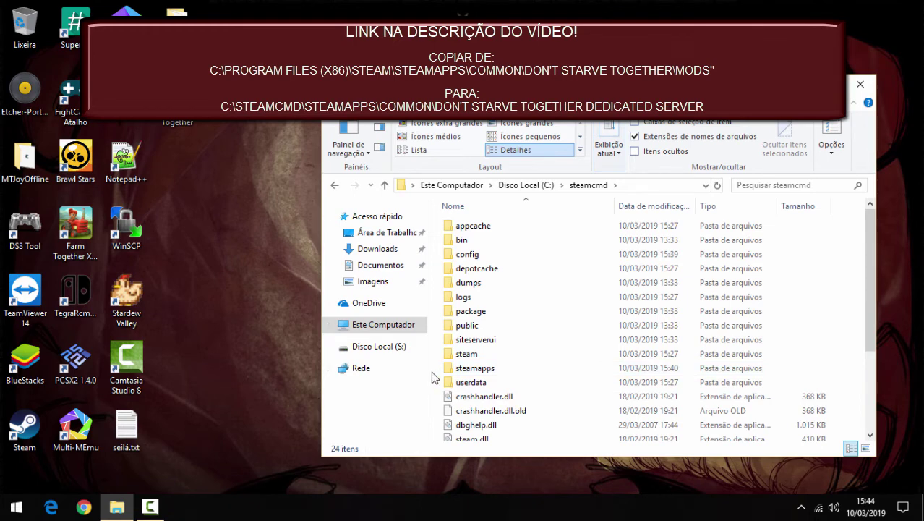
{"action": "double_click", "coordinate": [539, 371]}
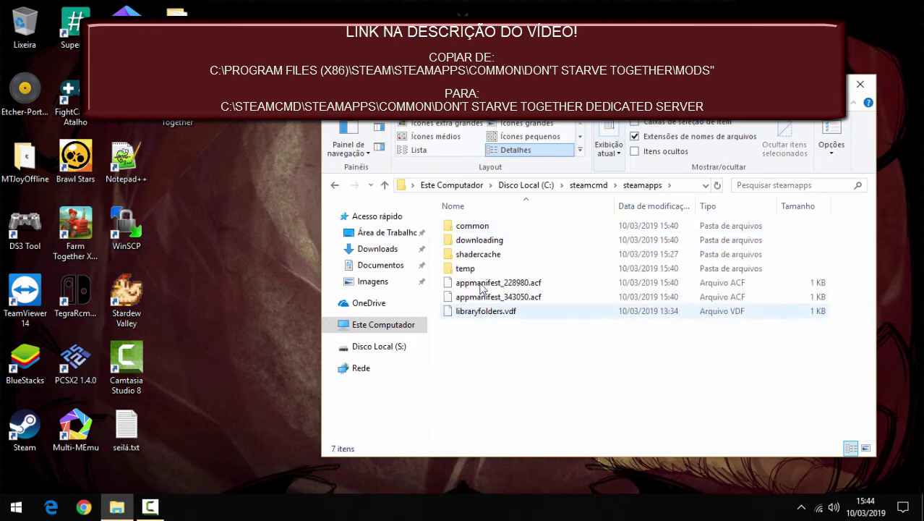
{"action": "double_click", "coordinate": [502, 229]}
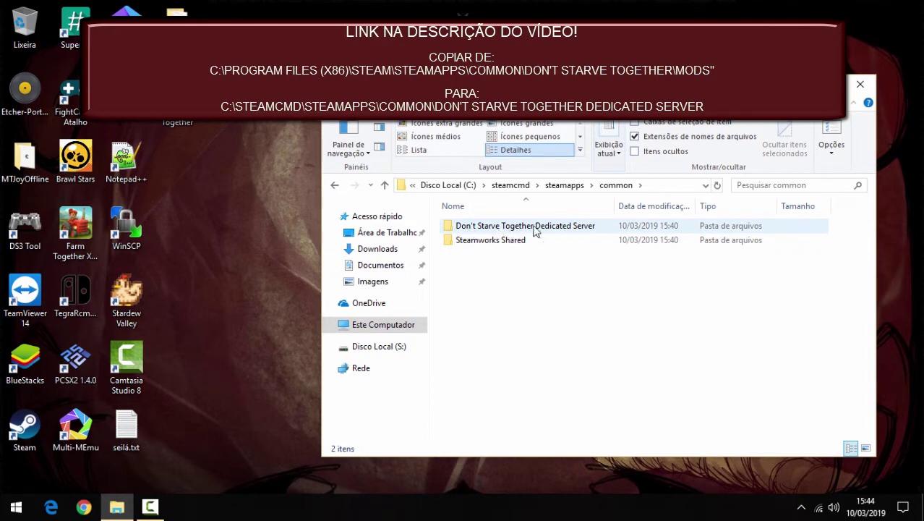
{"action": "double_click", "coordinate": [563, 230]}
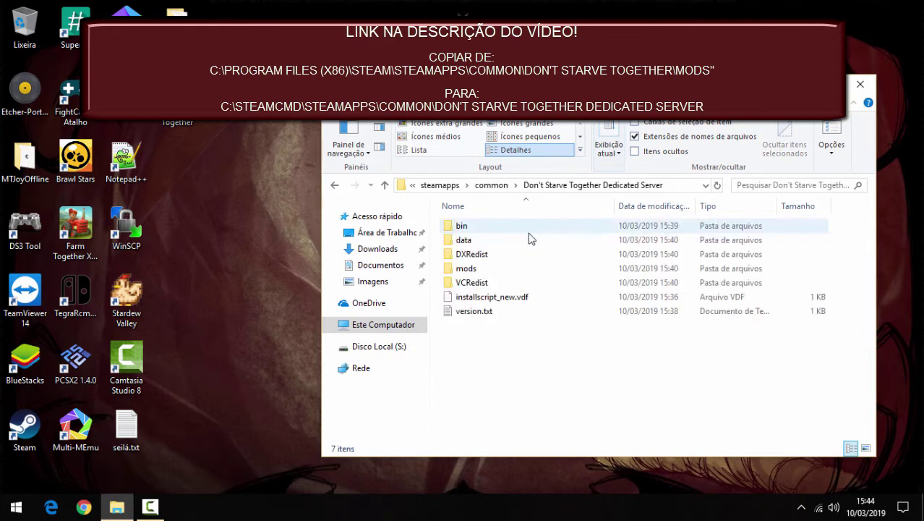
Paste the copied mods folder into the server folder, merging it with the existing one and replacing files with the same names
{"action": "left_click", "coordinate": [467, 270]}
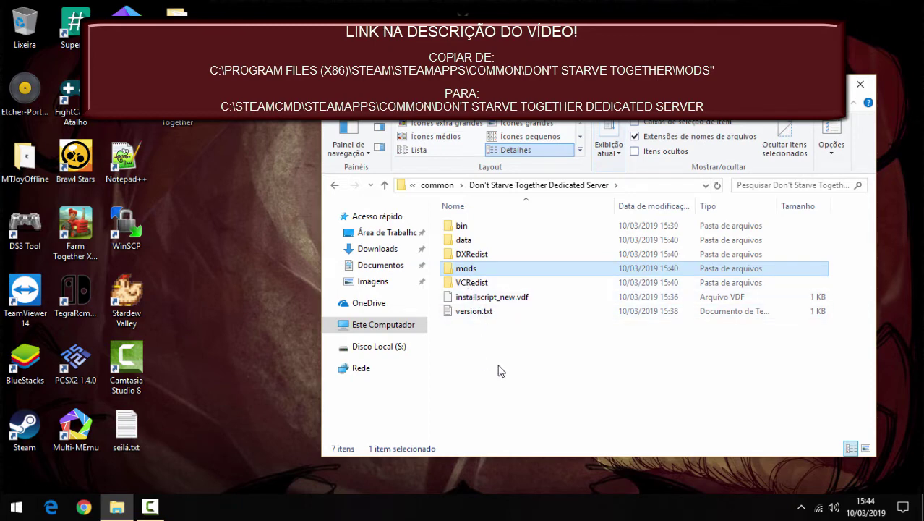
{"action": "right_click", "coordinate": [476, 366]}
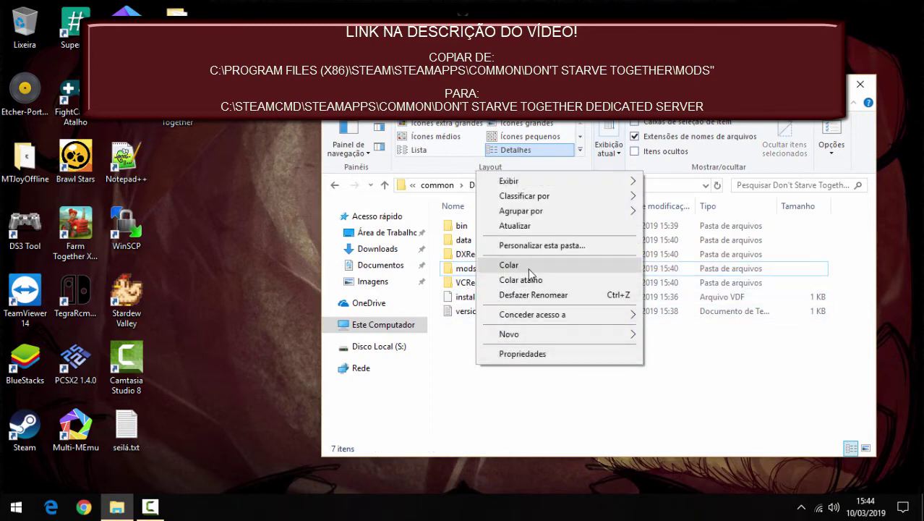
{"action": "left_click", "coordinate": [528, 266]}
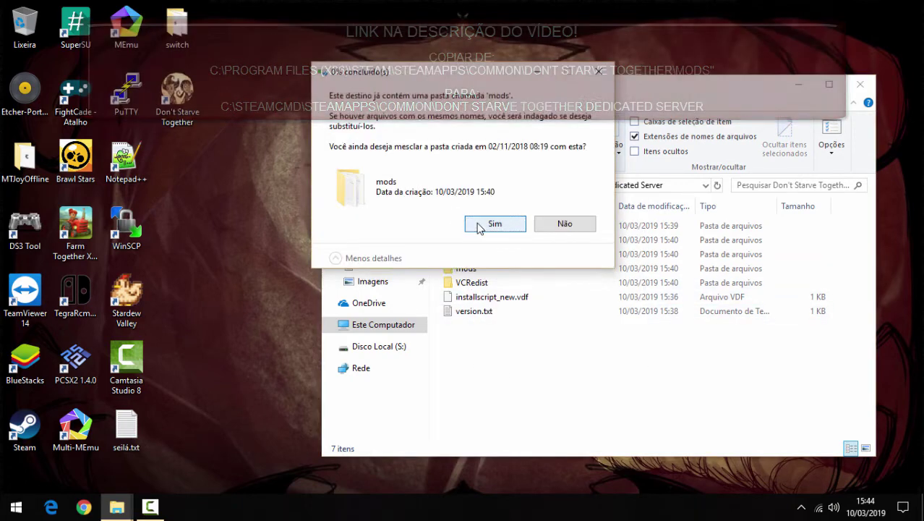
{"action": "left_click", "coordinate": [478, 225]}
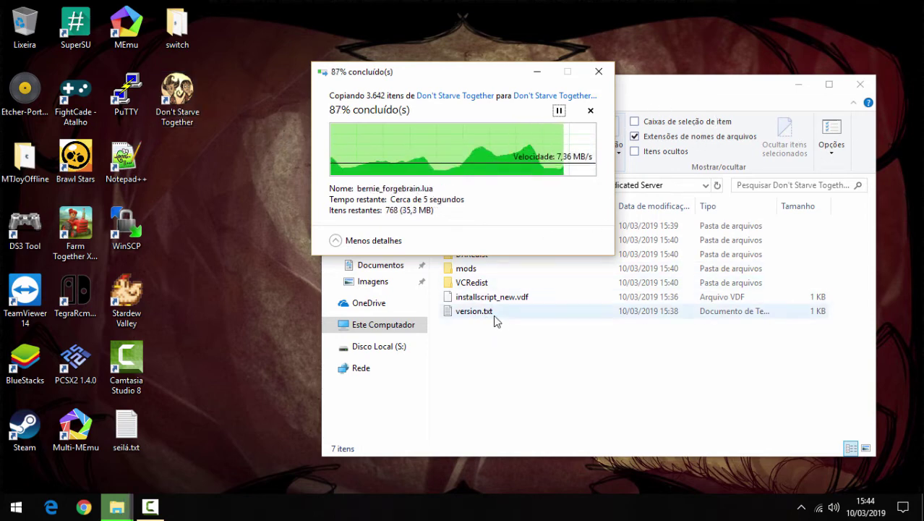
{"action": "left_click", "coordinate": [484, 349]}
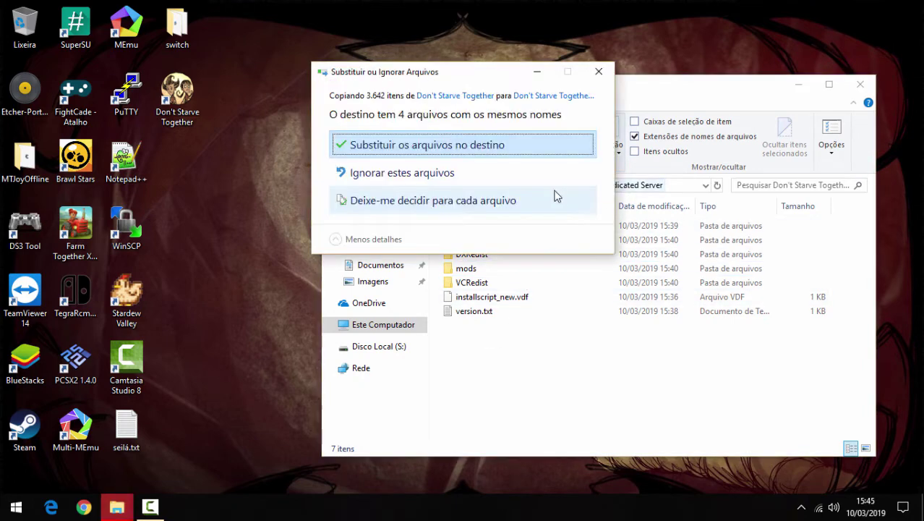
{"action": "left_click", "coordinate": [464, 145]}
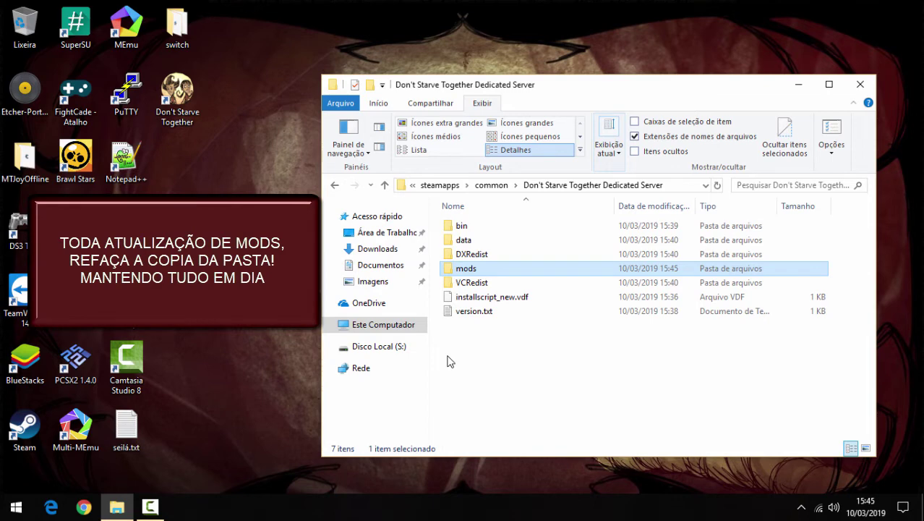
Look through the workshop folders inside the server's mods folder, return to the common folder, and close the File Explorer window
{"action": "double_click", "coordinate": [474, 271]}
{"action": "scroll", "coordinate": [505, 318], "scroll_direction": "down", "scroll_amount": 12}
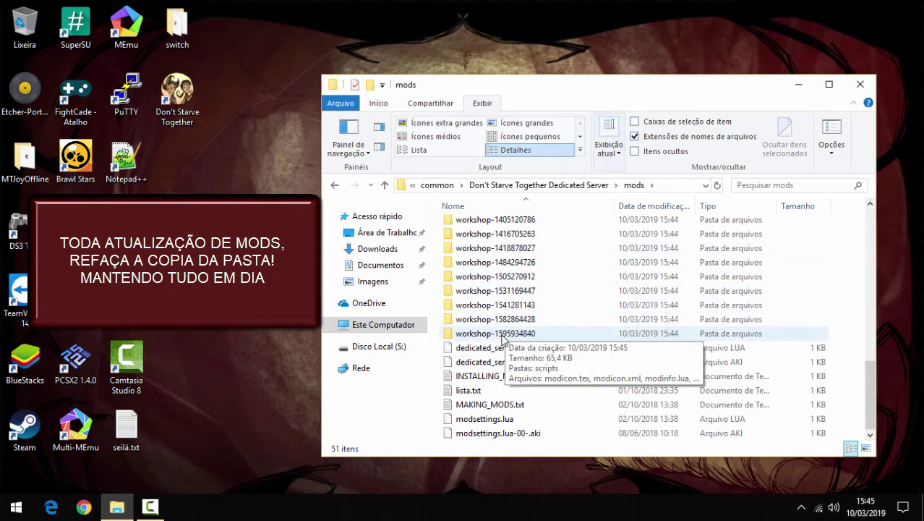
{"action": "scroll", "coordinate": [498, 355], "scroll_direction": "up", "scroll_amount": 8}
{"action": "left_click", "coordinate": [499, 185]}
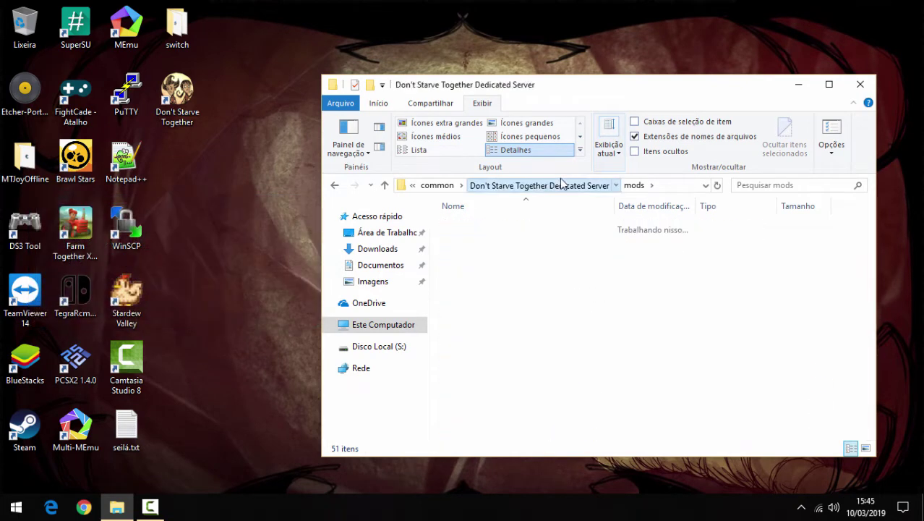
{"action": "left_click", "coordinate": [437, 185]}
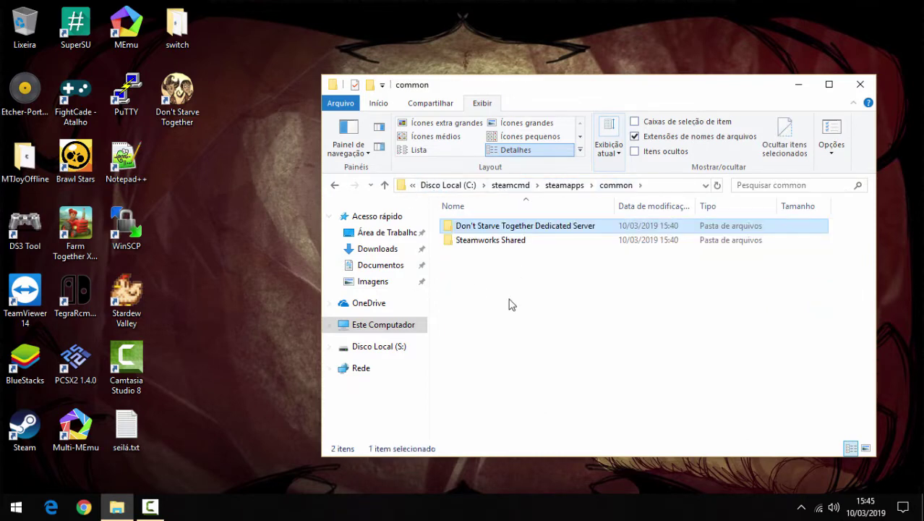
{"action": "left_click", "coordinate": [862, 86]}
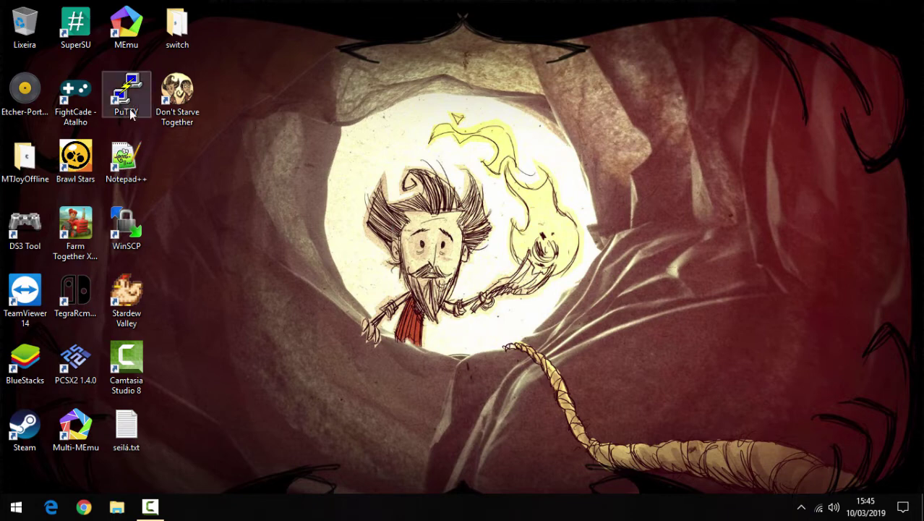
Switch to Steam's game library and close its news window
{"action": "left_click", "coordinate": [803, 507]}
{"action": "right_click", "coordinate": [788, 480]}
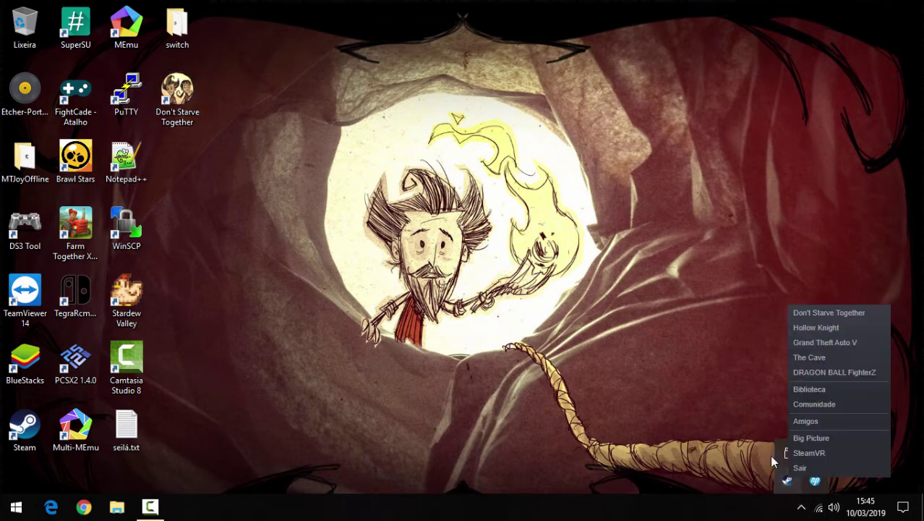
{"action": "left_click", "coordinate": [801, 388]}
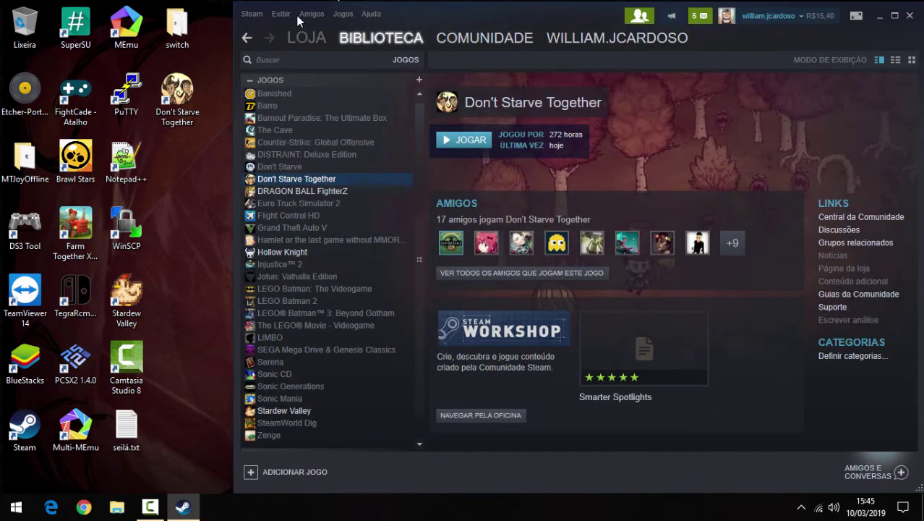
{"action": "left_click", "coordinate": [635, 16]}
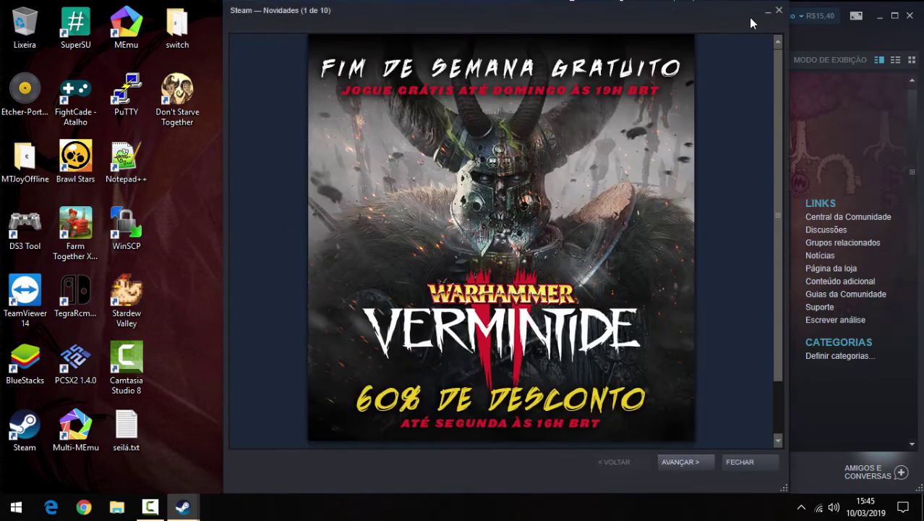
{"action": "left_click", "coordinate": [779, 11]}
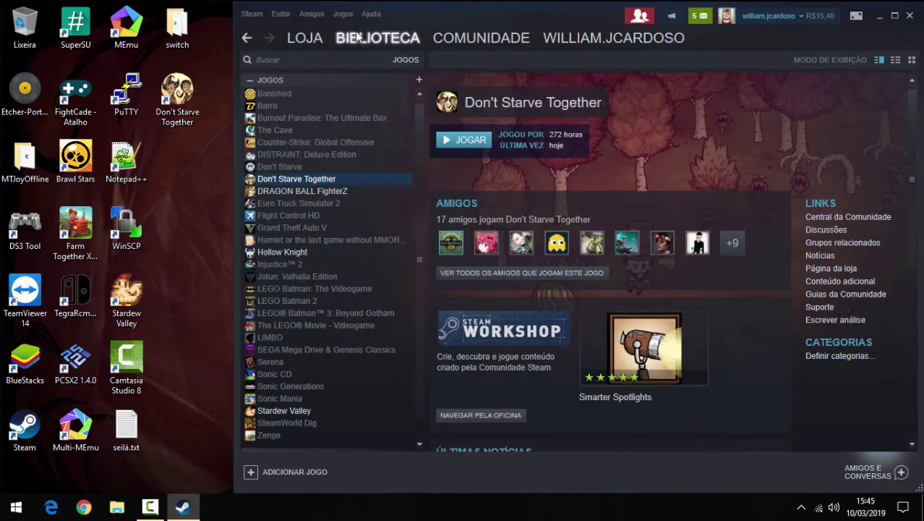
Open the library's tools list in Steam and locate the Don't Starve Together Dedicated Server entry
{"action": "mouse_move", "coordinate": [369, 41]}
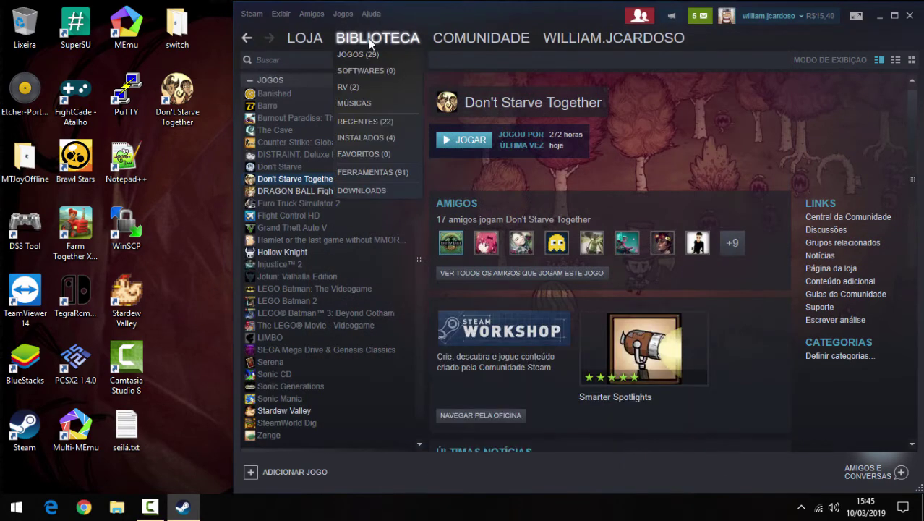
{"action": "left_click", "coordinate": [370, 178]}
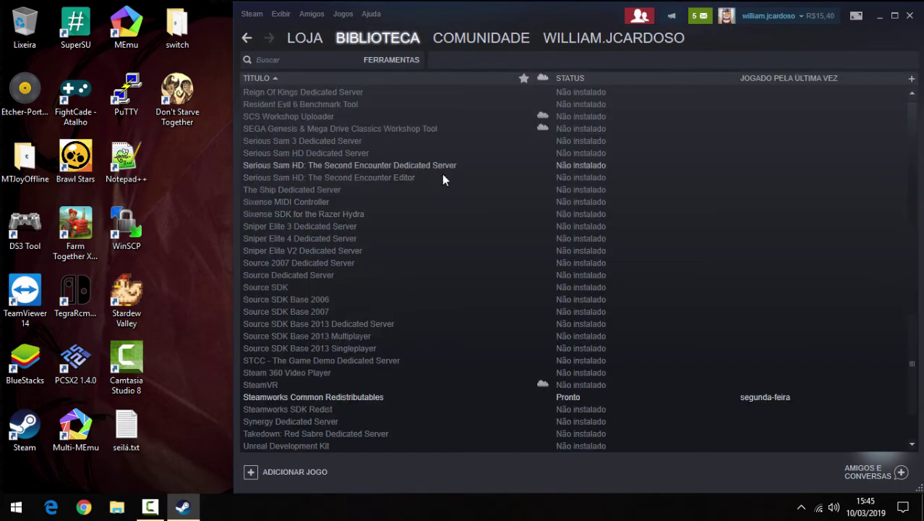
{"action": "scroll", "coordinate": [440, 263], "scroll_direction": "down", "scroll_amount": 2}
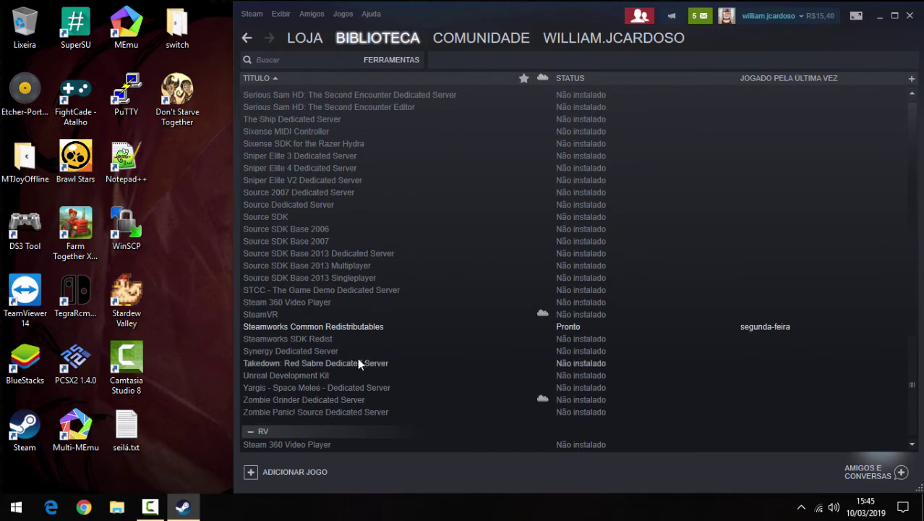
{"action": "scroll", "coordinate": [373, 319], "scroll_direction": "up", "scroll_amount": 10}
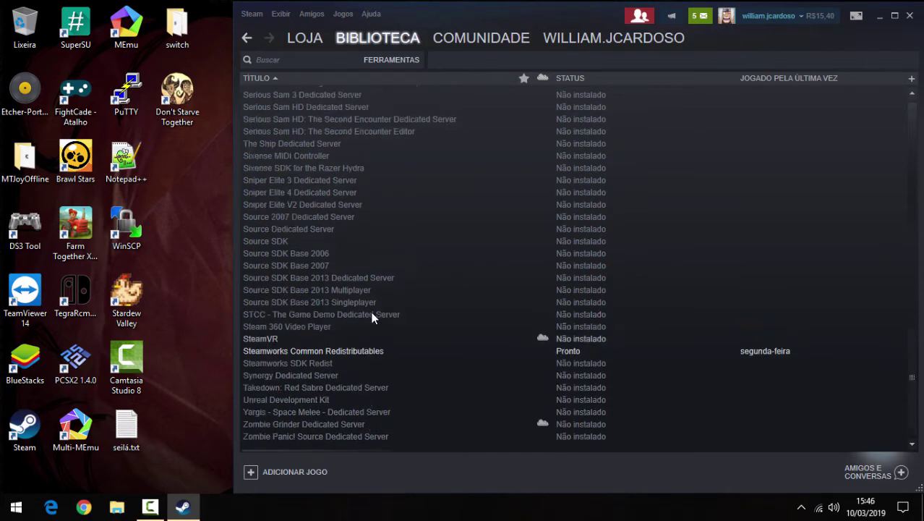
{"action": "scroll", "coordinate": [377, 310], "scroll_direction": "up", "scroll_amount": 7}
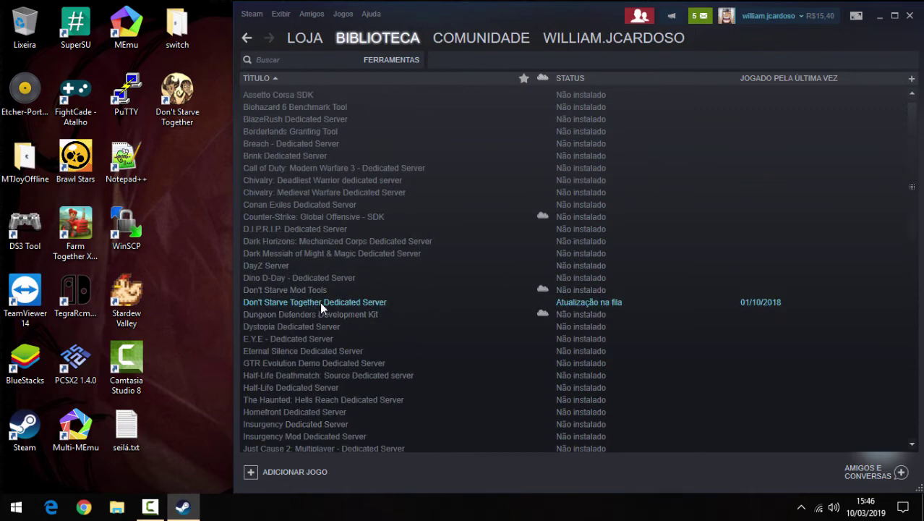
{"action": "left_click", "coordinate": [376, 306]}
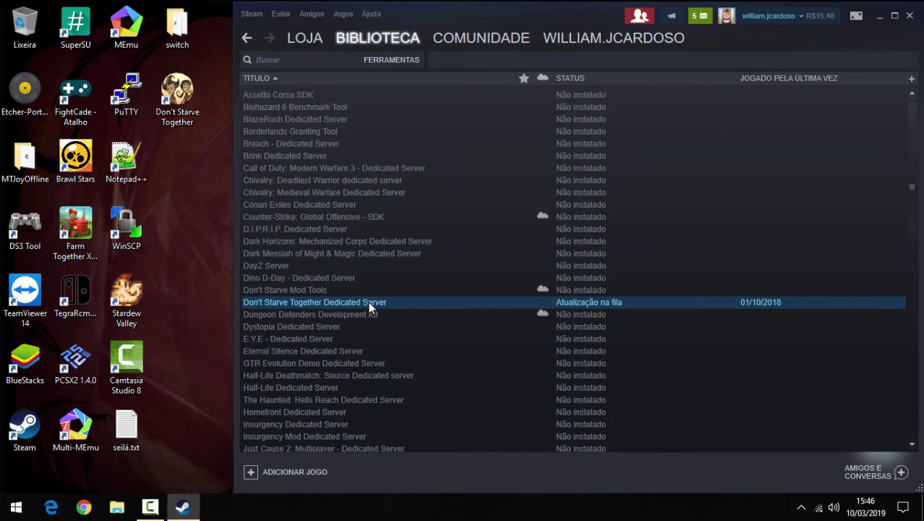
Check the available actions for the Don't Starve Together Dedicated Server tool without choosing any, and close the Steam window
{"action": "right_click", "coordinate": [370, 307]}
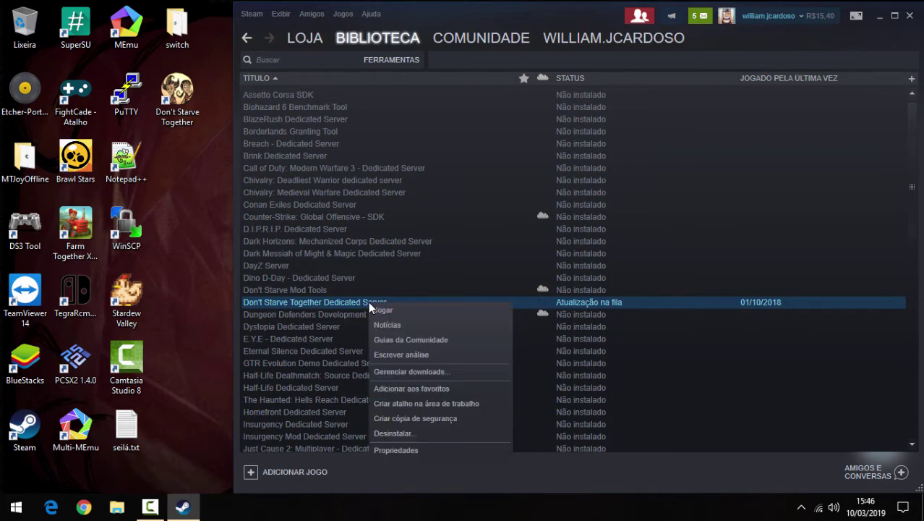
{"action": "right_click", "coordinate": [326, 291]}
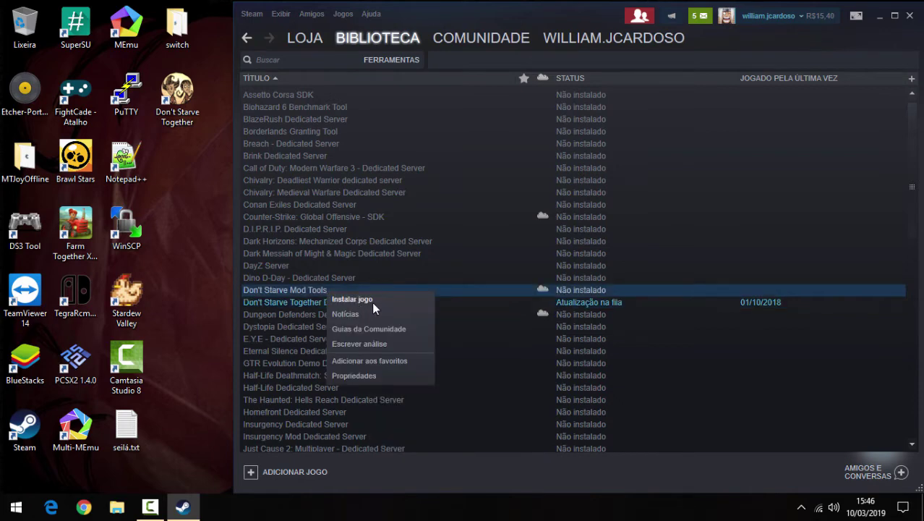
{"action": "left_click", "coordinate": [328, 303]}
{"action": "right_click", "coordinate": [361, 302]}
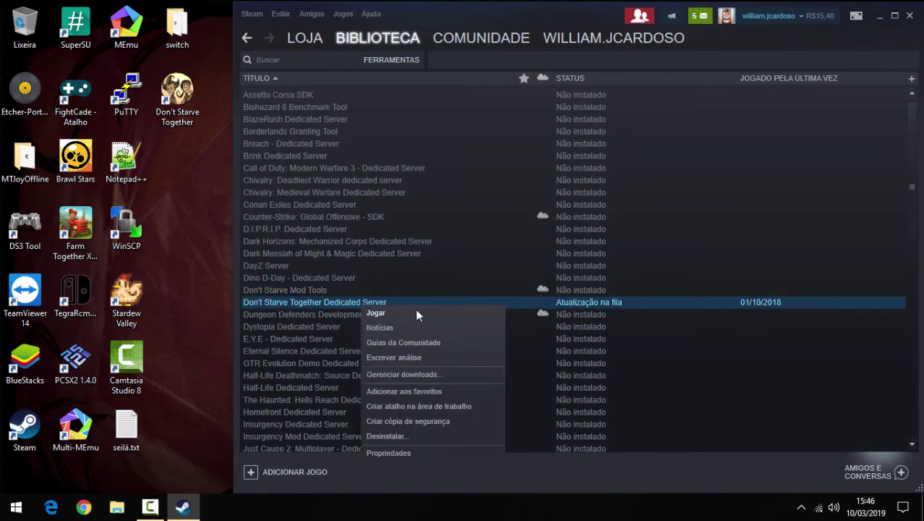
{"action": "left_click", "coordinate": [320, 303]}
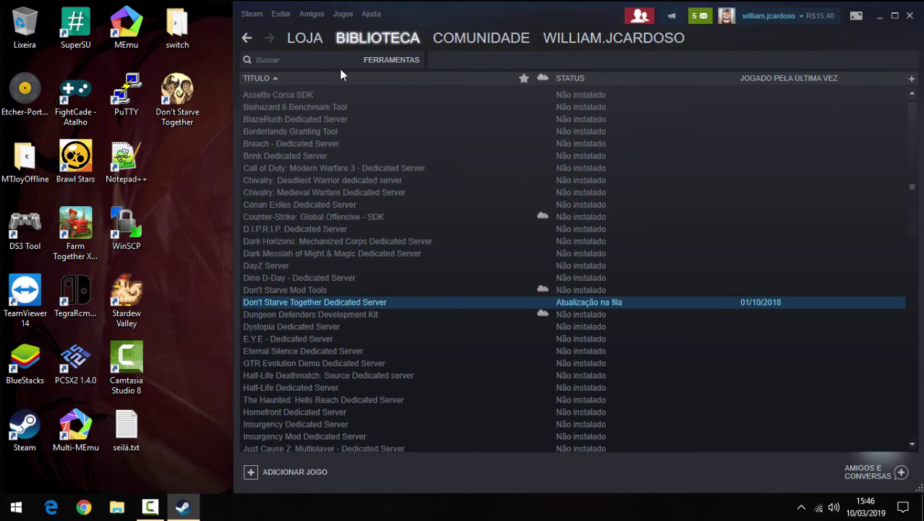
{"action": "left_click", "coordinate": [254, 94]}
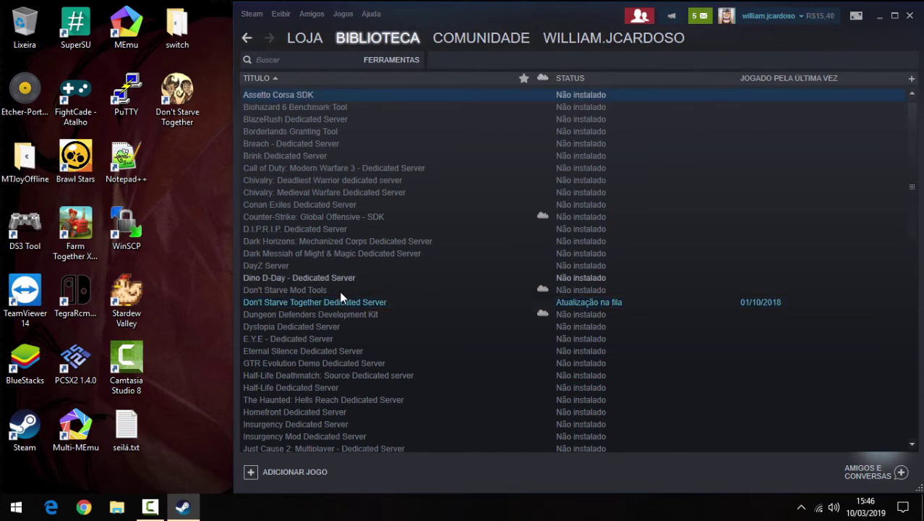
{"action": "right_click", "coordinate": [354, 303]}
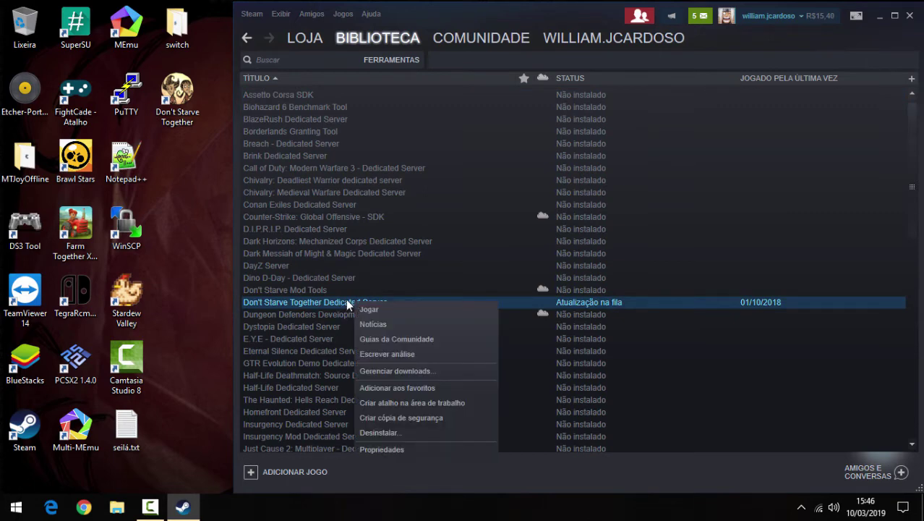
{"action": "left_click", "coordinate": [911, 15]}
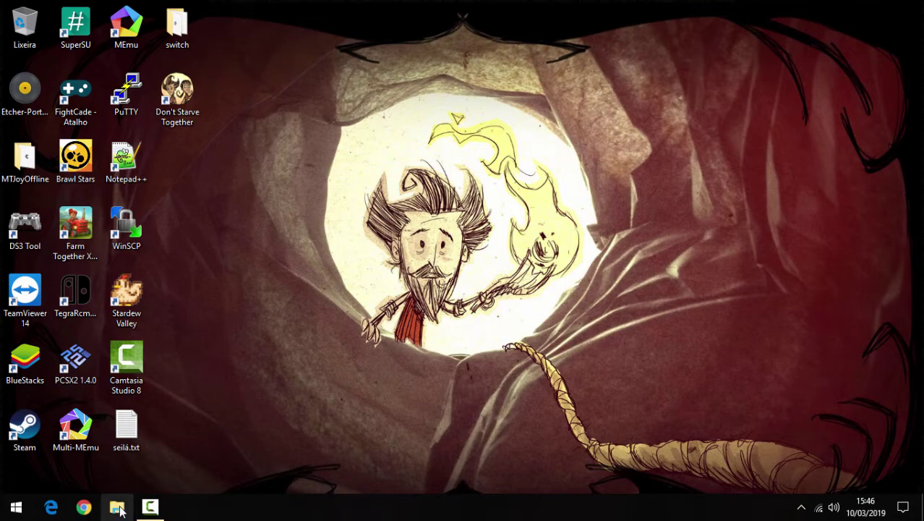
Open the Servidor-Dedicado1 folder under Documents\Klei\servidor-dedicado in File Explorer
{"action": "left_click", "coordinate": [110, 510]}
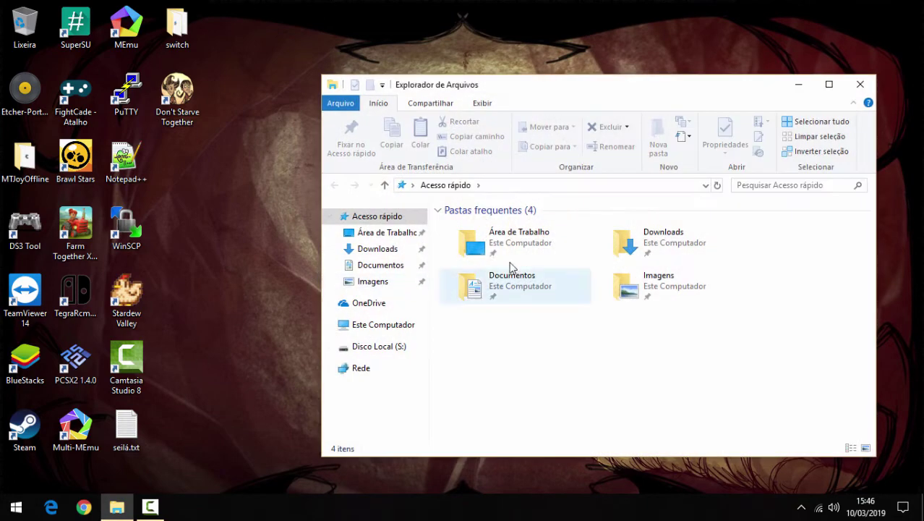
{"action": "left_click", "coordinate": [377, 353]}
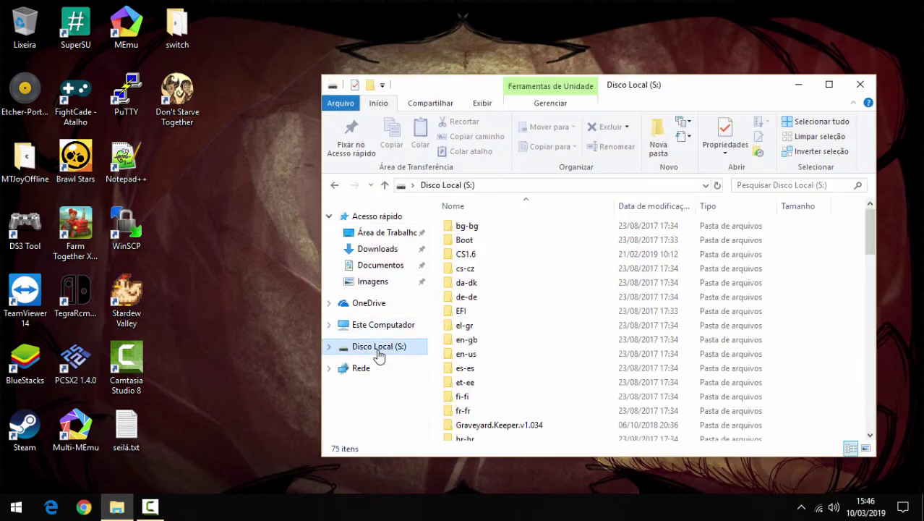
{"action": "left_click", "coordinate": [381, 265]}
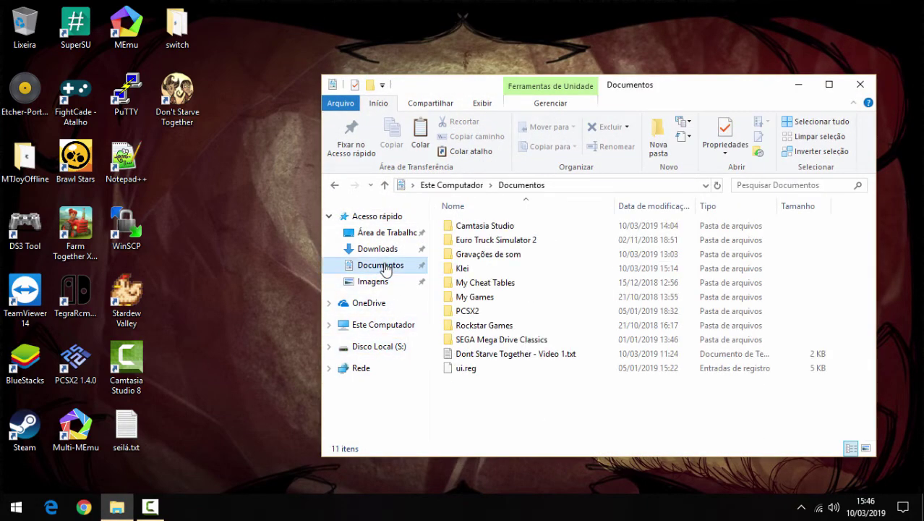
{"action": "double_click", "coordinate": [464, 269]}
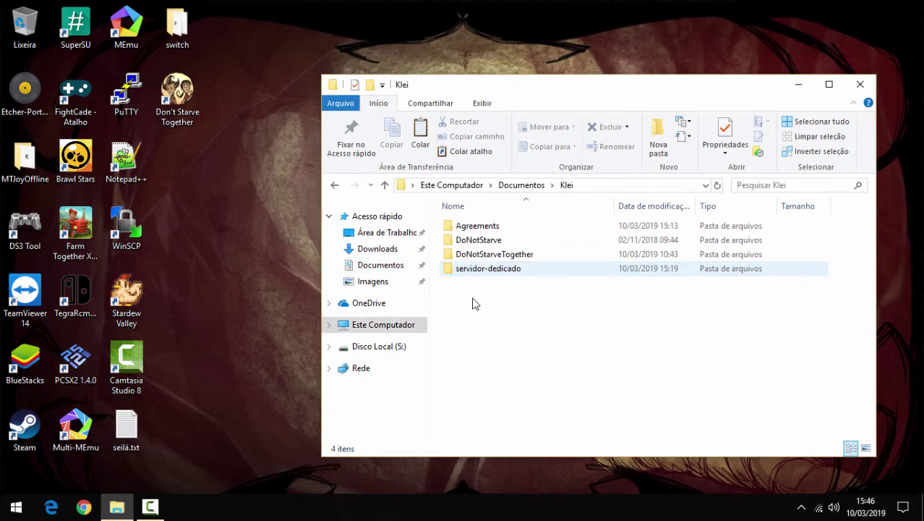
{"action": "double_click", "coordinate": [503, 269]}
{"action": "double_click", "coordinate": [491, 226]}
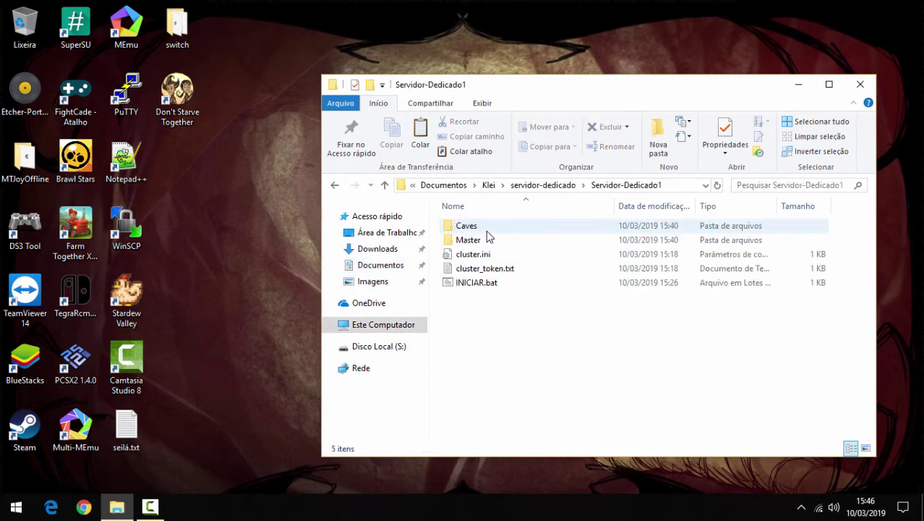
Open INICIAR.bat in Notepad, review its steamcmd.exe update command and app ID 343050, and close it without editing
{"action": "right_click", "coordinate": [474, 283]}
{"action": "left_click", "coordinate": [518, 176]}
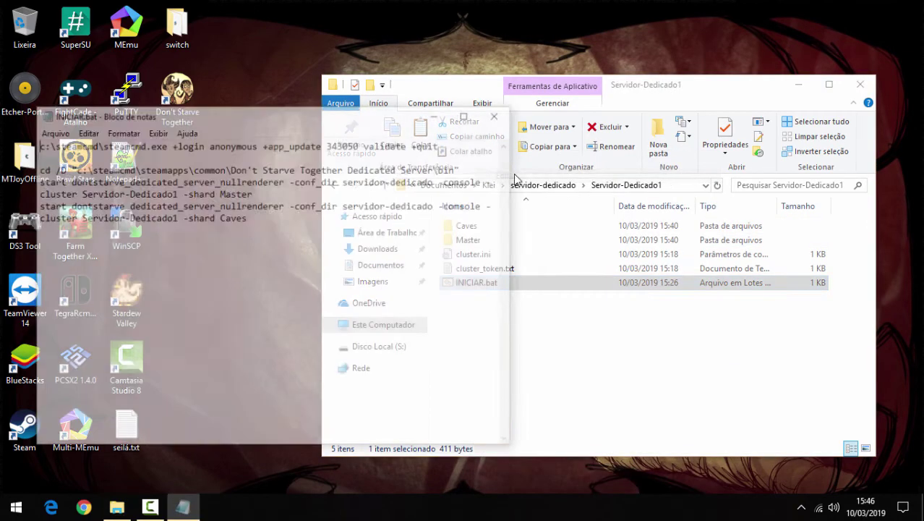
{"action": "left_click_drag", "start_coordinate": [342, 120], "coordinate": [521, 132]}
{"action": "left_click_drag", "start_coordinate": [282, 150], "coordinate": [337, 150]}
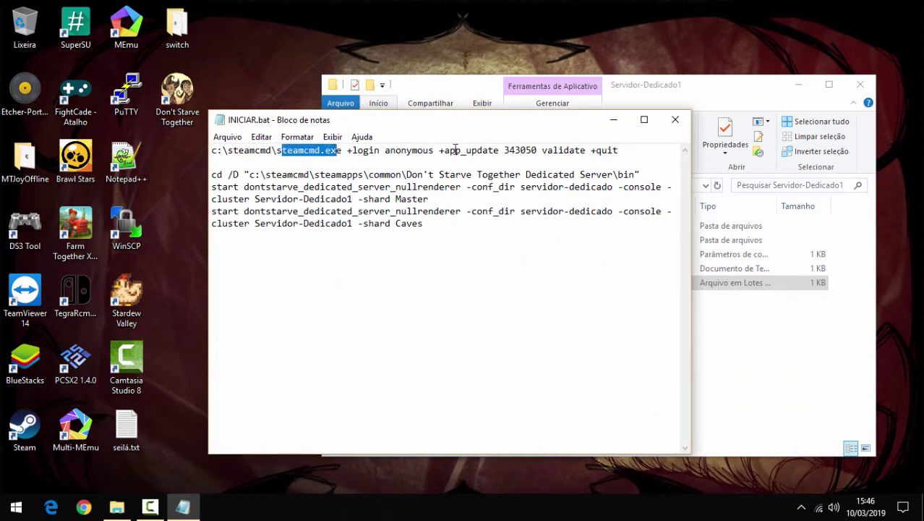
{"action": "left_click_drag", "start_coordinate": [436, 150], "coordinate": [535, 149]}
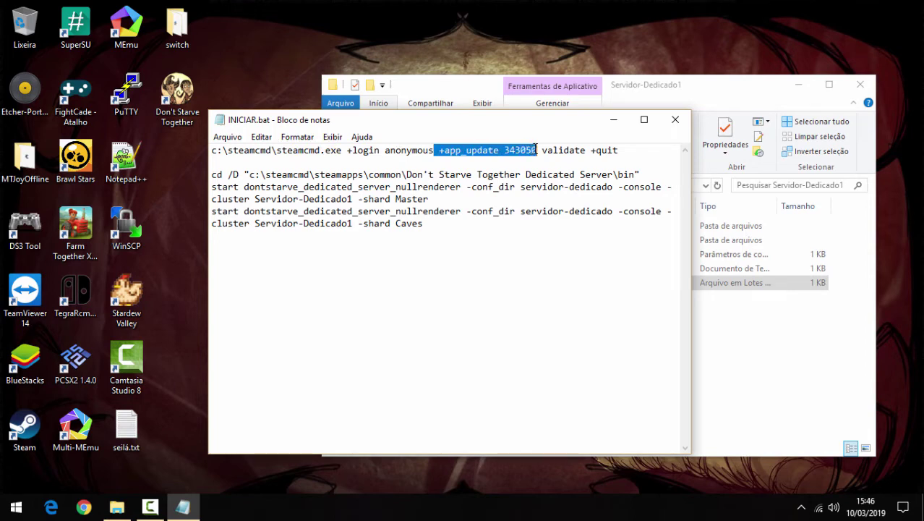
{"action": "left_click", "coordinate": [523, 151]}
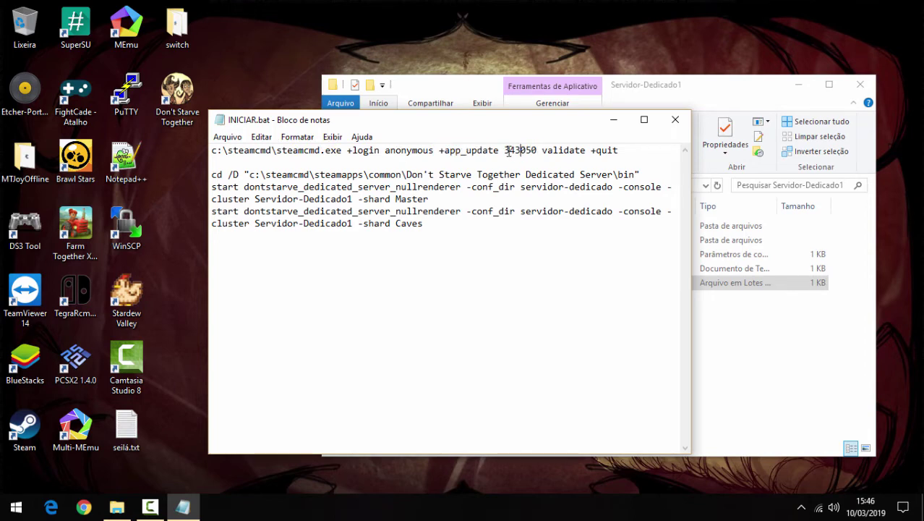
{"action": "left_click_drag", "start_coordinate": [506, 151], "coordinate": [539, 150]}
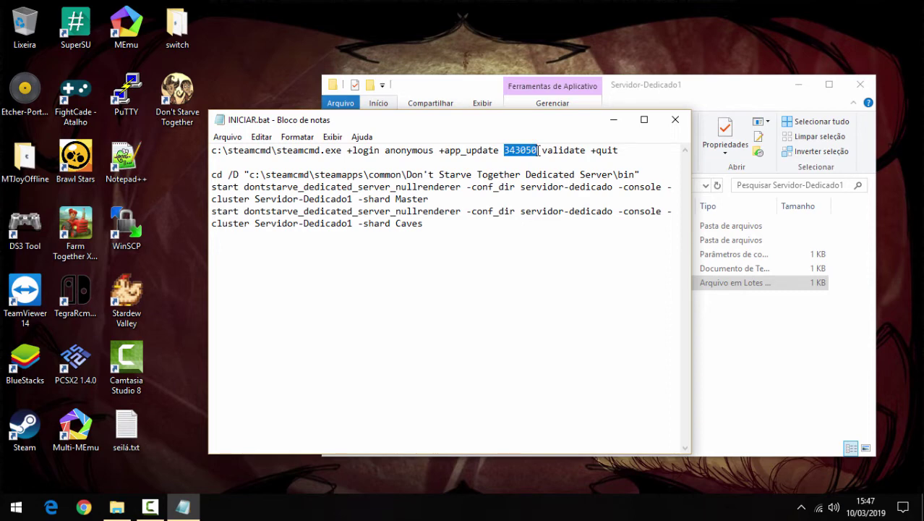
{"action": "left_click", "coordinate": [539, 150]}
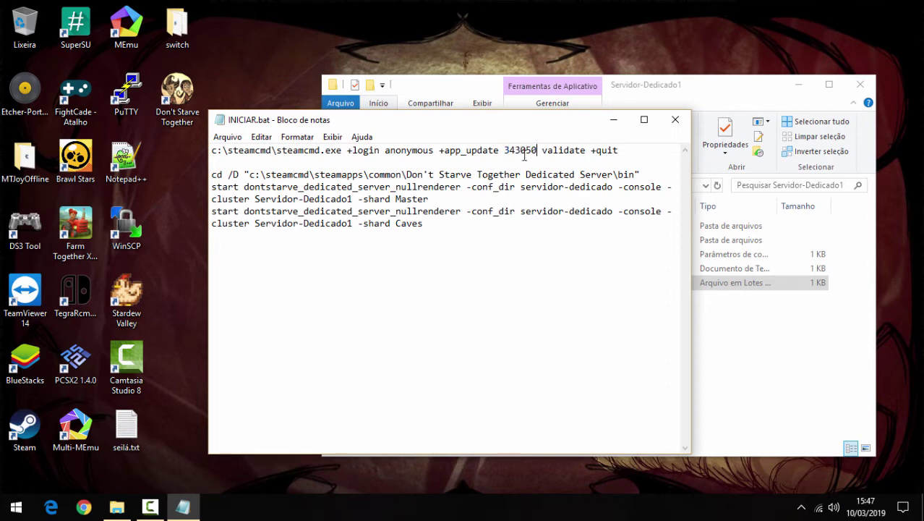
{"action": "left_click", "coordinate": [675, 120]}
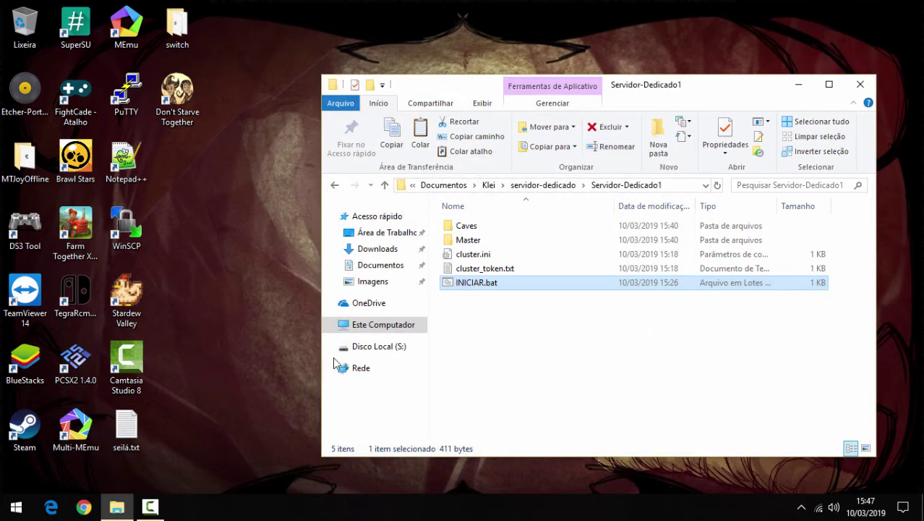
Run INICIAR.bat and examine the account and server start messages in the server console
{"action": "double_click", "coordinate": [469, 283]}
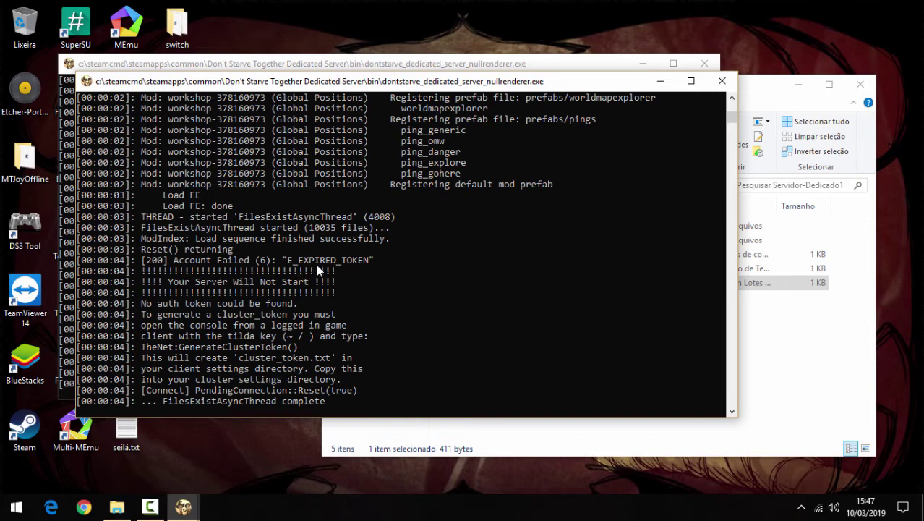
{"action": "left_click_drag", "start_coordinate": [286, 262], "coordinate": [376, 265]}
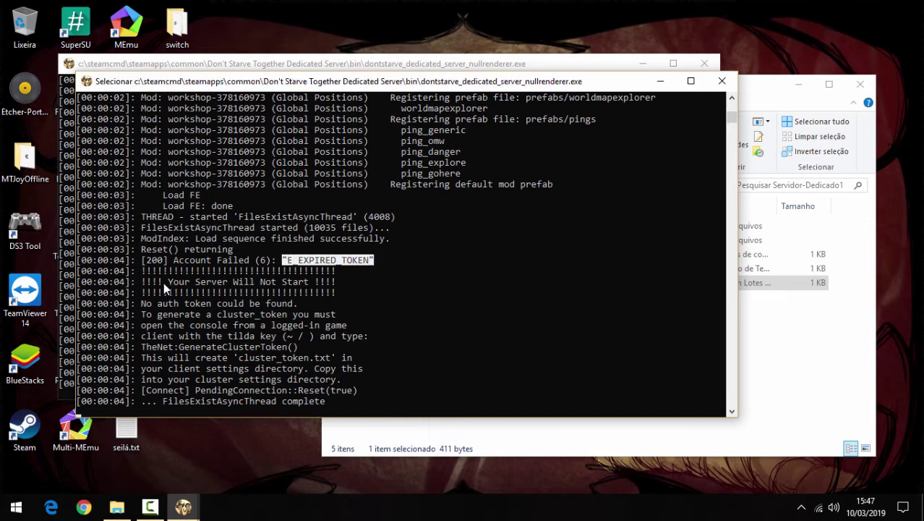
{"action": "left_click_drag", "start_coordinate": [164, 282], "coordinate": [309, 286]}
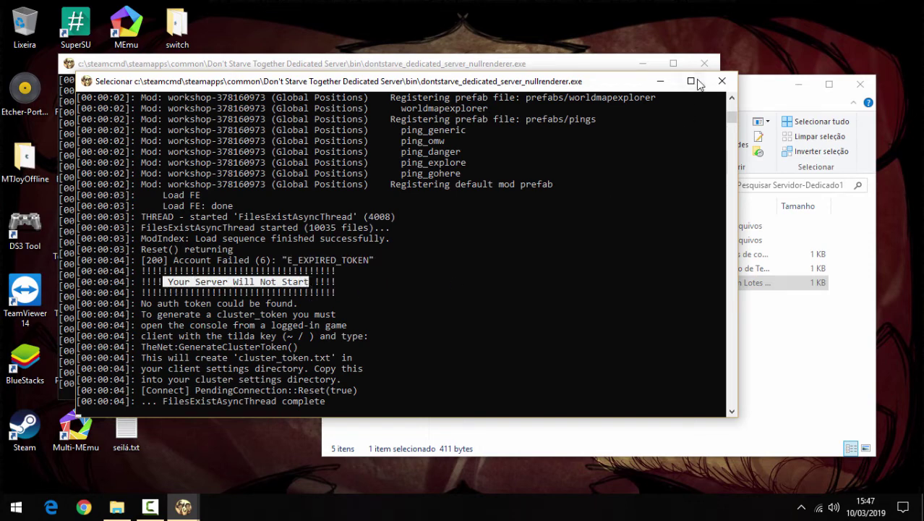
Close both dedicated server console windows and clear the file selection in the Servidor-Dedicado1 folder
{"action": "left_click", "coordinate": [543, 64]}
{"action": "left_click", "coordinate": [712, 69]}
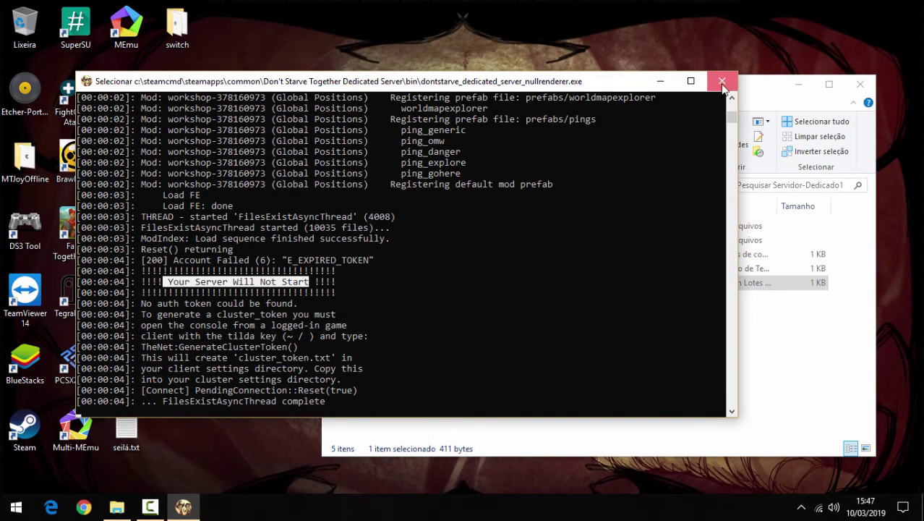
{"action": "left_click", "coordinate": [720, 82]}
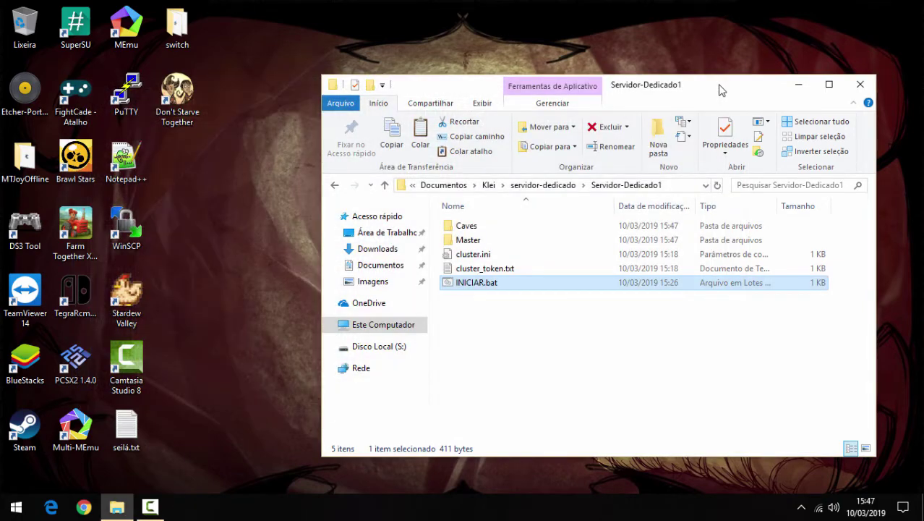
{"action": "left_click", "coordinate": [512, 347]}
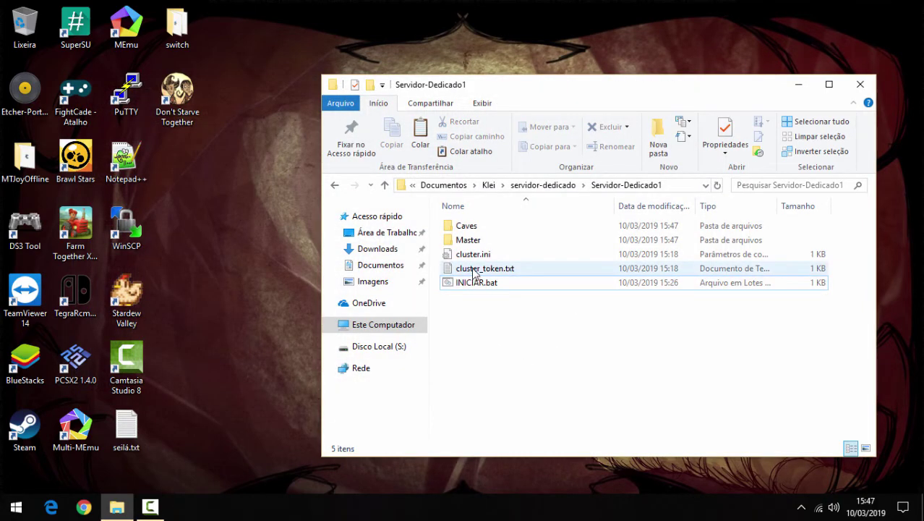
Open cluster_token.txt, examine the server token and its prefix, and close the file without editing
{"action": "left_click", "coordinate": [474, 273]}
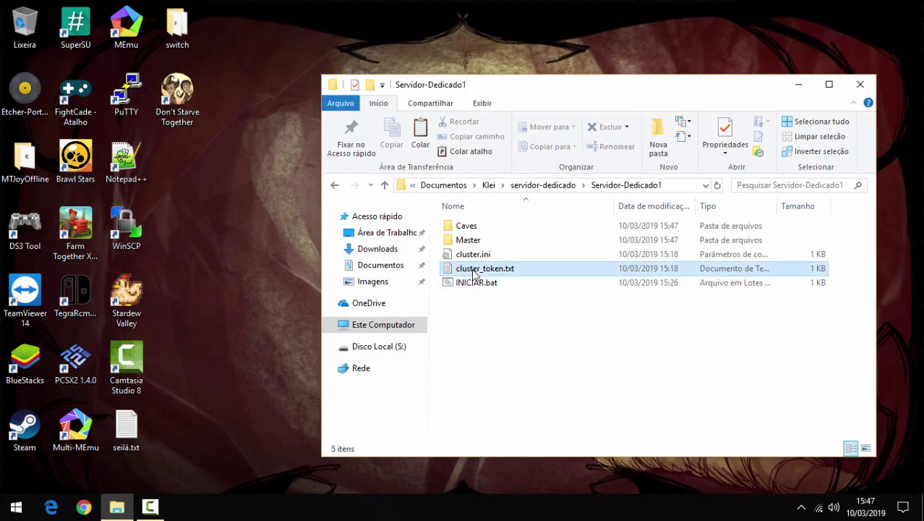
{"action": "double_click", "coordinate": [474, 273]}
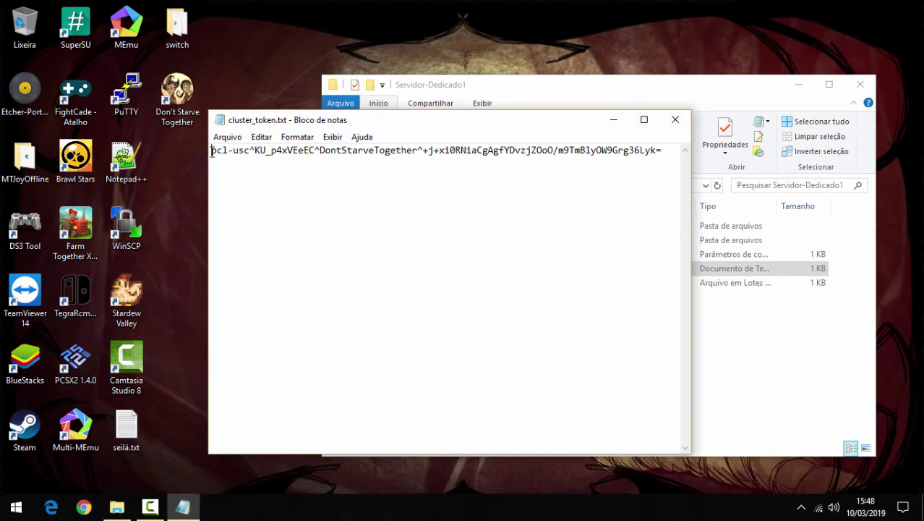
{"action": "left_click_drag", "start_coordinate": [211, 150], "coordinate": [662, 150]}
{"action": "left_click", "coordinate": [239, 152]}
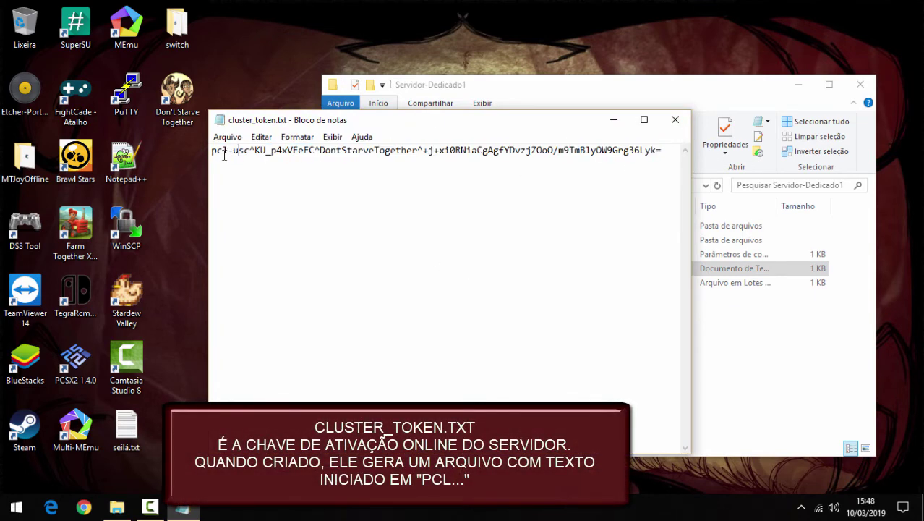
{"action": "left_click_drag", "start_coordinate": [212, 150], "coordinate": [227, 151]}
{"action": "left_click", "coordinate": [216, 164]}
{"action": "left_click", "coordinate": [674, 120]}
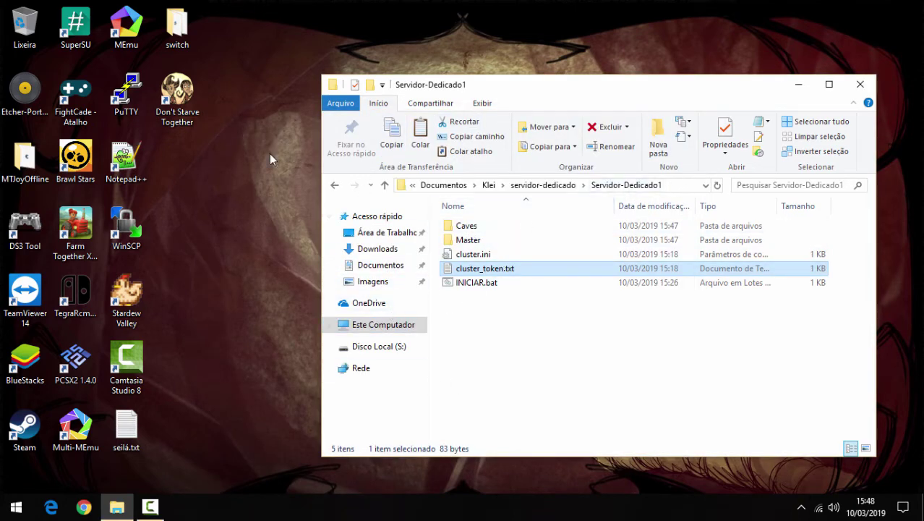
Launch Don't Starve Together, open its Klei account page, enlarge the account window and examine the Klei user ID
{"action": "double_click", "coordinate": [165, 112]}
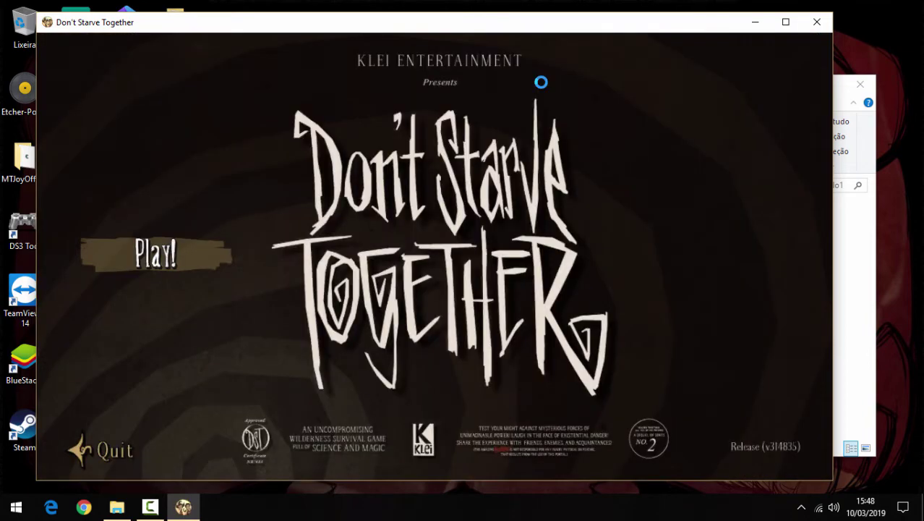
{"action": "left_click", "coordinate": [144, 255]}
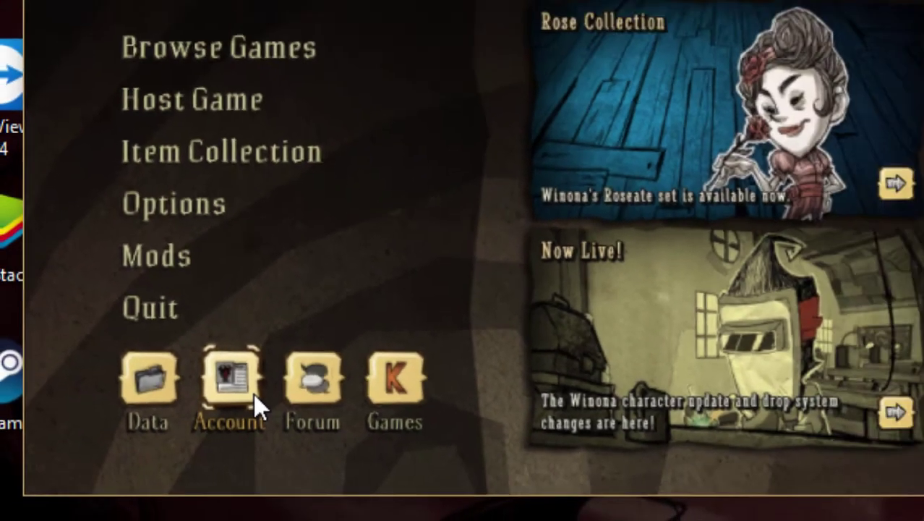
{"action": "left_click", "coordinate": [253, 394]}
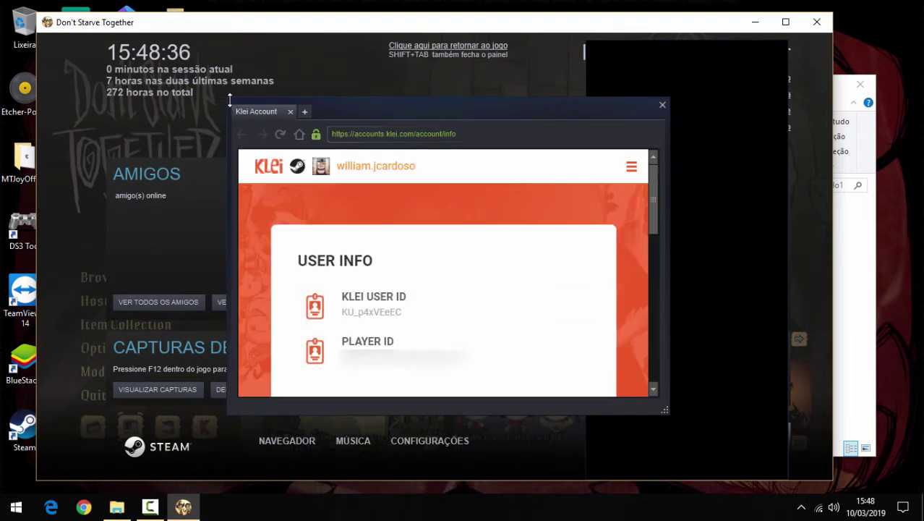
{"action": "left_click_drag", "start_coordinate": [225, 100], "coordinate": [78, 48]}
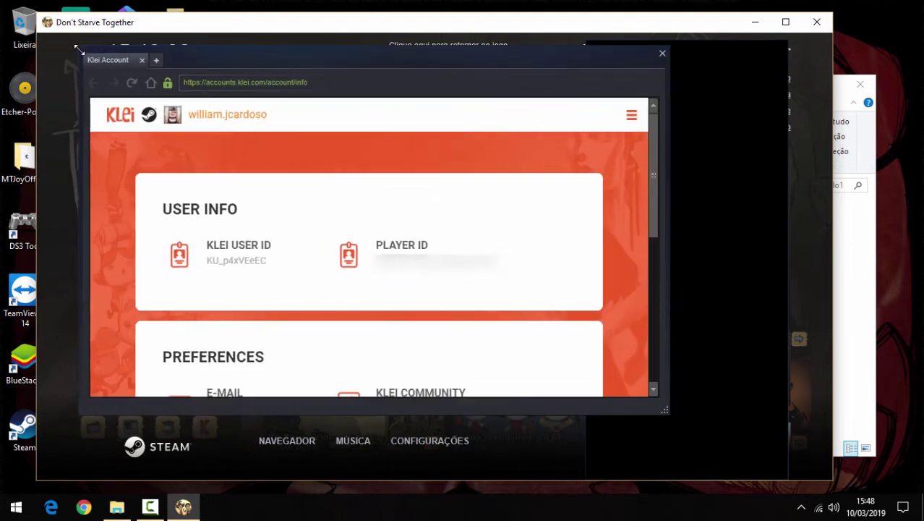
{"action": "left_click_drag", "start_coordinate": [207, 244], "coordinate": [285, 268]}
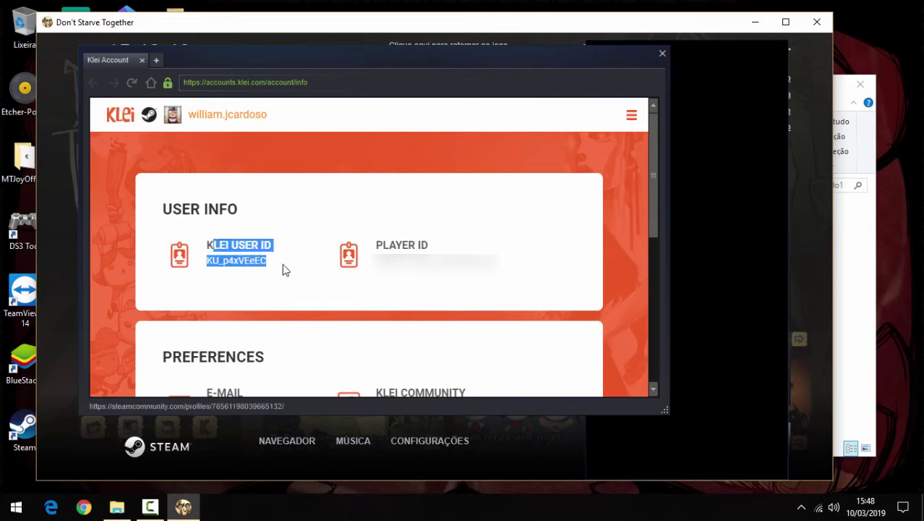
{"action": "left_click", "coordinate": [274, 269]}
Open the Klei account's games list and go to the Servers page for Don't Starve Together
{"action": "scroll", "coordinate": [434, 261], "scroll_direction": "down", "scroll_amount": 8}
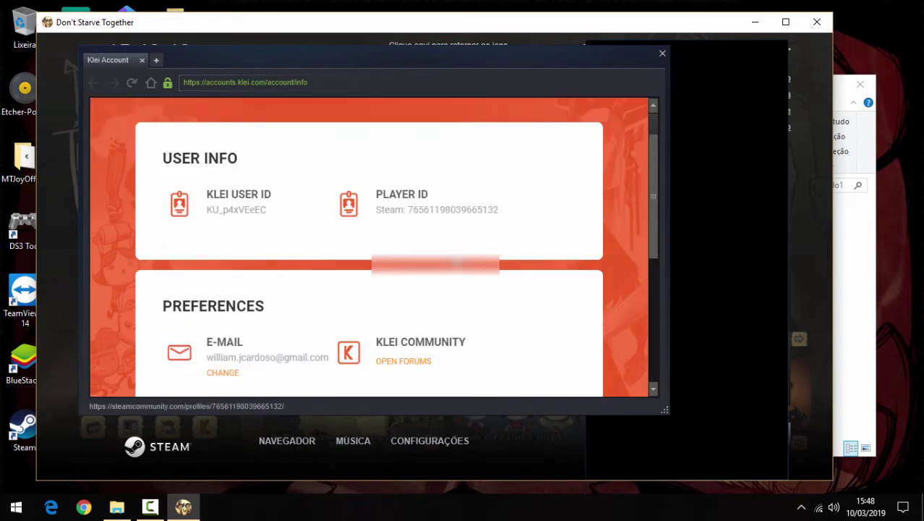
{"action": "left_click", "coordinate": [340, 201]}
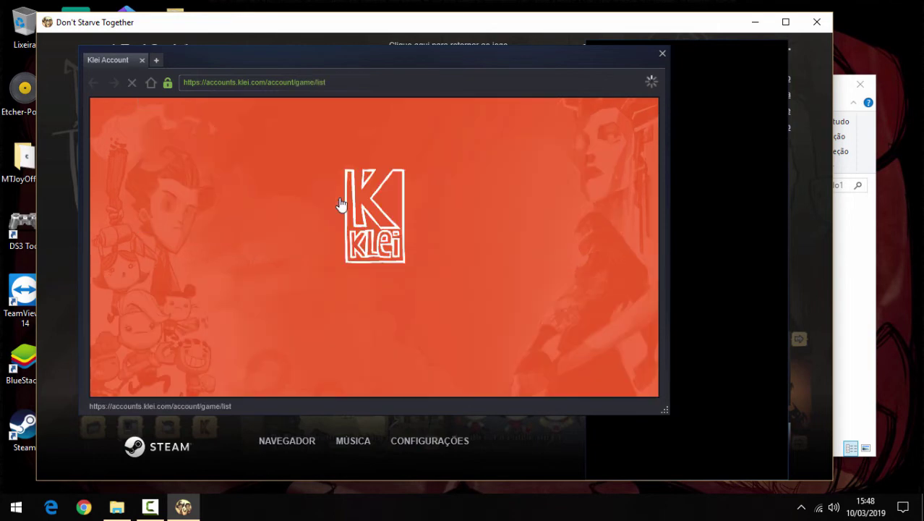
{"action": "scroll", "coordinate": [477, 325], "scroll_direction": "down", "scroll_amount": 3}
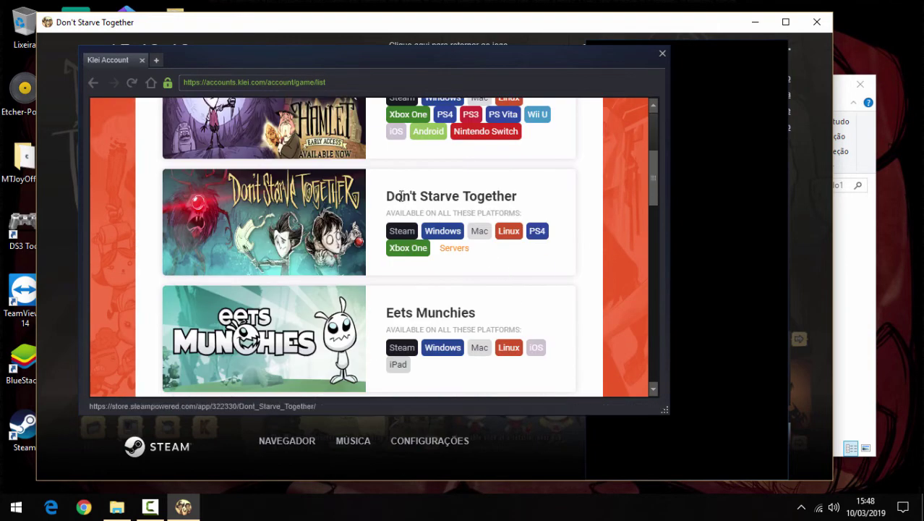
{"action": "left_click", "coordinate": [456, 249]}
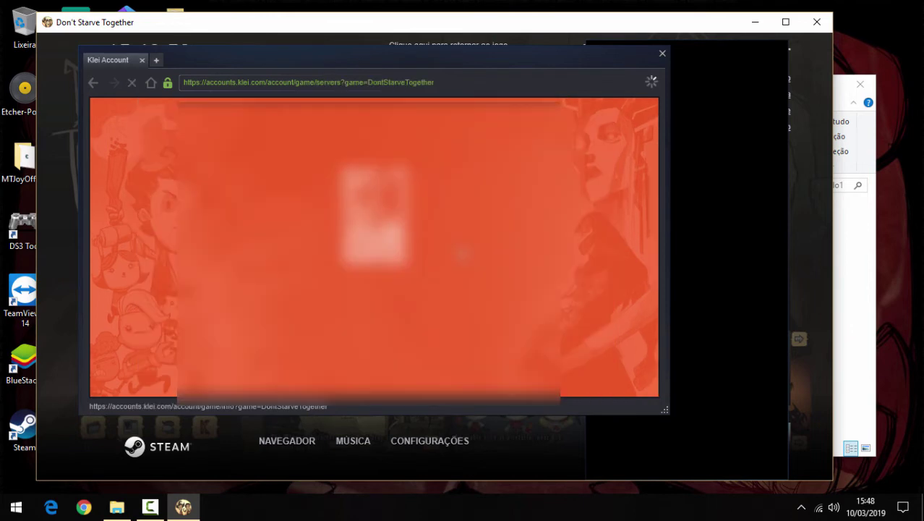
Add a new Don't Starve Together server with the friendly name "Servidor Dedicado 1"
{"action": "scroll", "coordinate": [461, 263], "scroll_direction": "down", "scroll_amount": 10}
{"action": "scroll", "coordinate": [467, 273], "scroll_direction": "up", "scroll_amount": 8}
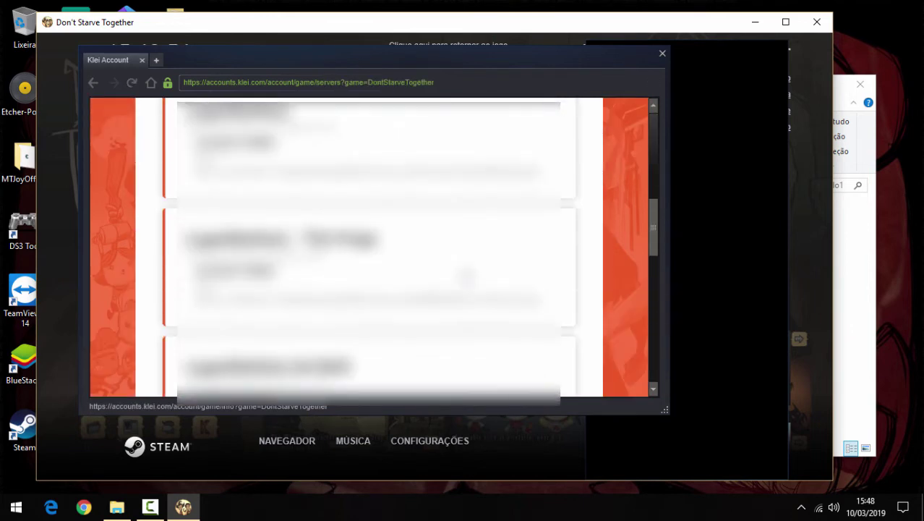
{"action": "scroll", "coordinate": [467, 274], "scroll_direction": "up", "scroll_amount": 4}
{"action": "scroll", "coordinate": [467, 274], "scroll_direction": "down", "scroll_amount": 9}
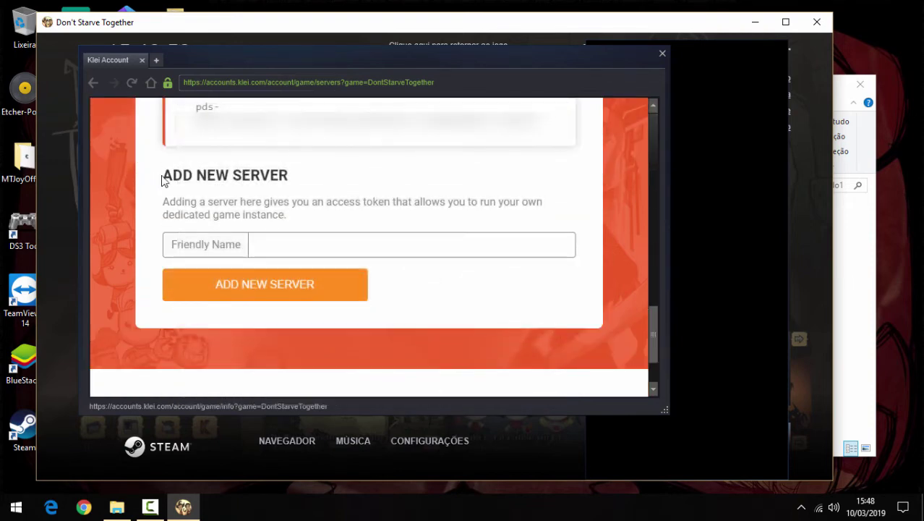
{"action": "left_click_drag", "start_coordinate": [165, 178], "coordinate": [310, 179]}
{"action": "left_click", "coordinate": [284, 211]}
{"action": "left_click", "coordinate": [285, 249]}
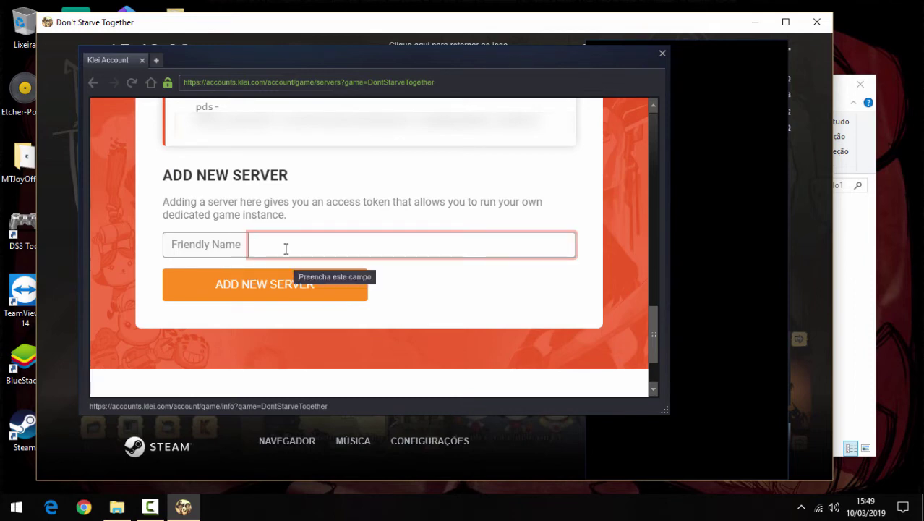
{"action": "type", "text": "Servid"}
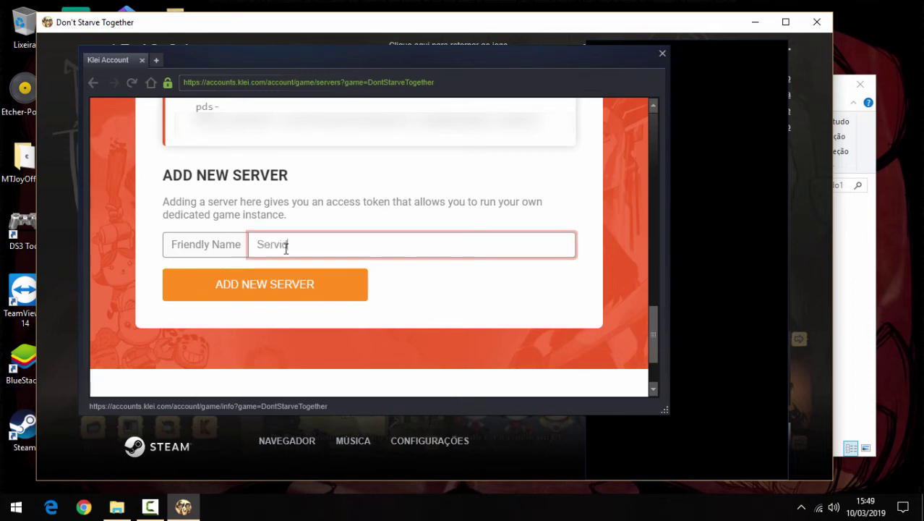
{"action": "type", "text": "or Dedida"}
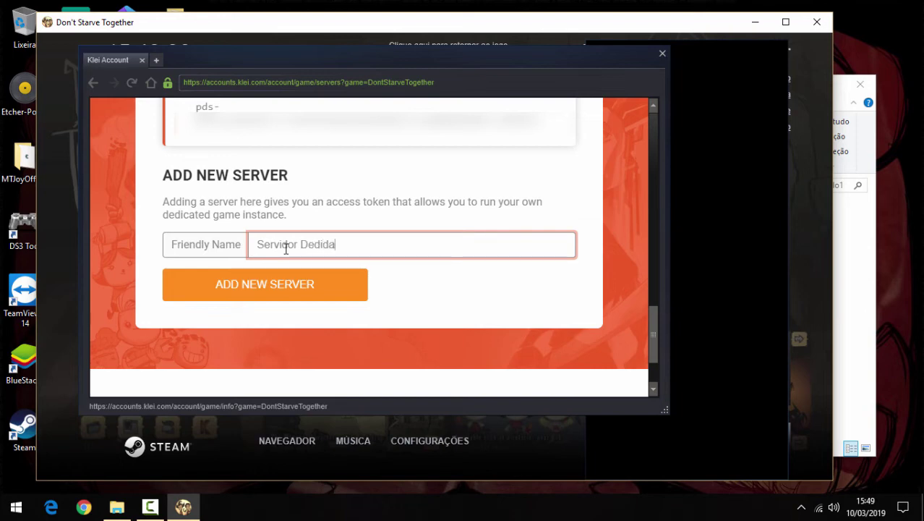
{"action": "type", "text": "c"}
{"action": "type", "text": "cad"}
{"action": "left_click", "coordinate": [266, 285]}
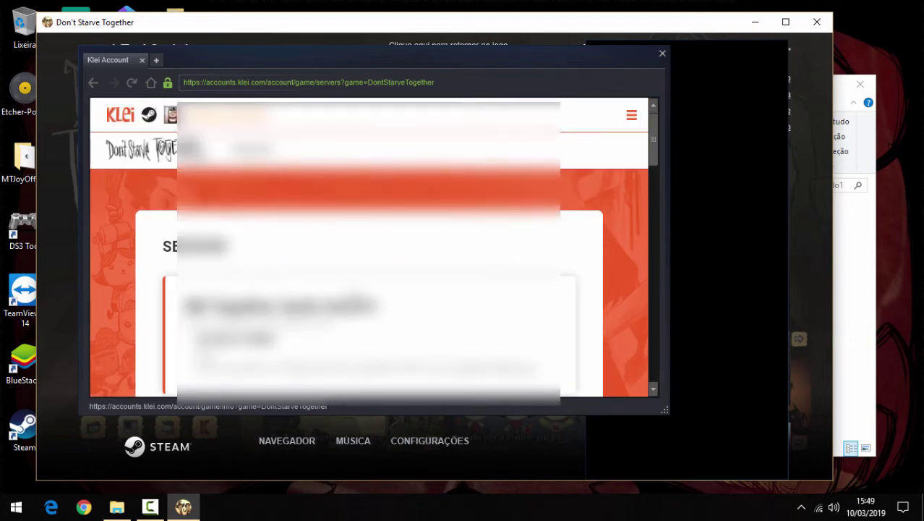
Find the Servidor Dedicado 1 entry in the account's server list and examine its access token
{"action": "scroll", "coordinate": [369, 246], "scroll_direction": "down", "scroll_amount": 6}
{"action": "scroll", "coordinate": [368, 246], "scroll_direction": "up", "scroll_amount": 2}
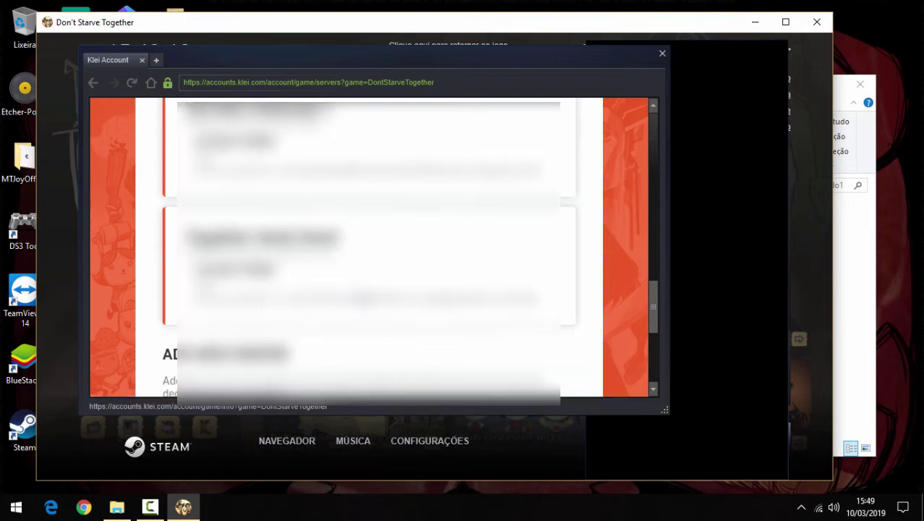
{"action": "scroll", "coordinate": [369, 246], "scroll_direction": "up", "scroll_amount": 6}
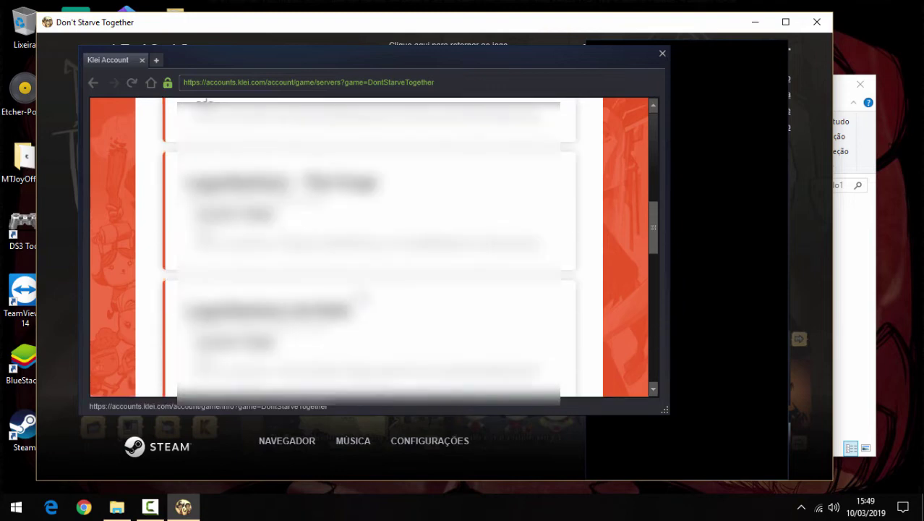
{"action": "scroll", "coordinate": [369, 246], "scroll_direction": "up", "scroll_amount": 5}
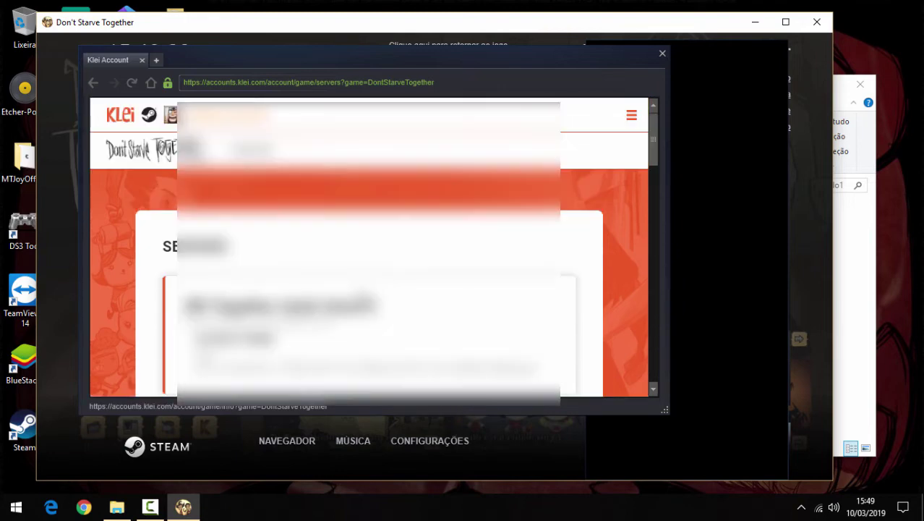
{"action": "scroll", "coordinate": [369, 246], "scroll_direction": "down", "scroll_amount": 5}
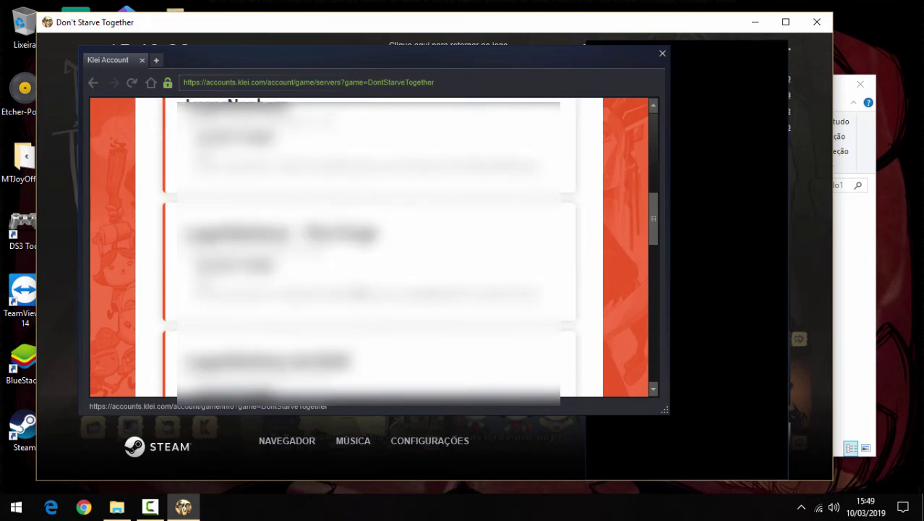
{"action": "scroll", "coordinate": [361, 293], "scroll_direction": "down", "scroll_amount": 4}
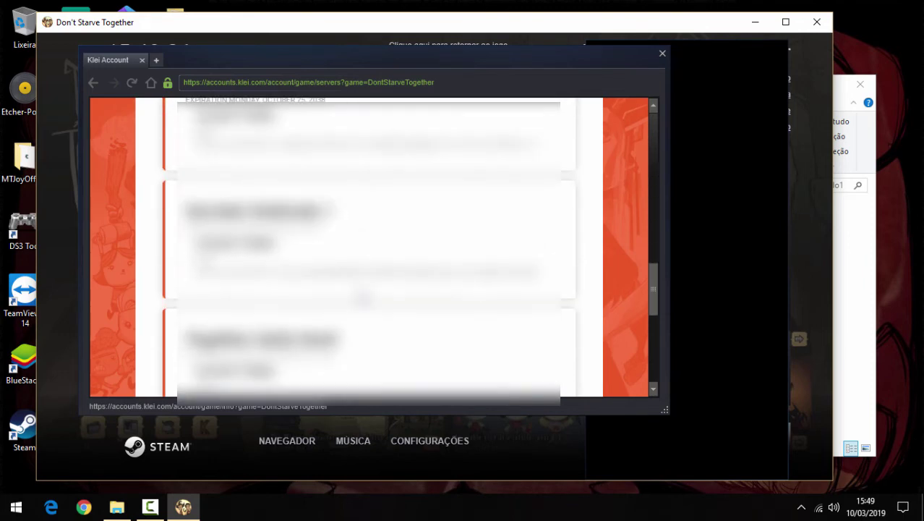
{"action": "left_click_drag", "start_coordinate": [175, 204], "coordinate": [193, 211]}
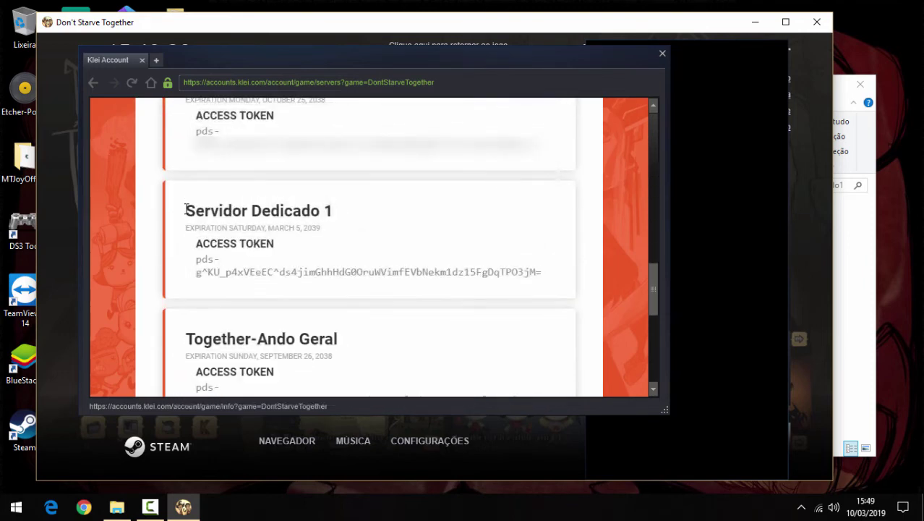
{"action": "left_click_drag", "start_coordinate": [263, 219], "coordinate": [515, 265]}
{"action": "left_click", "coordinate": [515, 265]}
{"action": "left_click_drag", "start_coordinate": [201, 260], "coordinate": [262, 272]}
{"action": "left_click", "coordinate": [197, 259]}
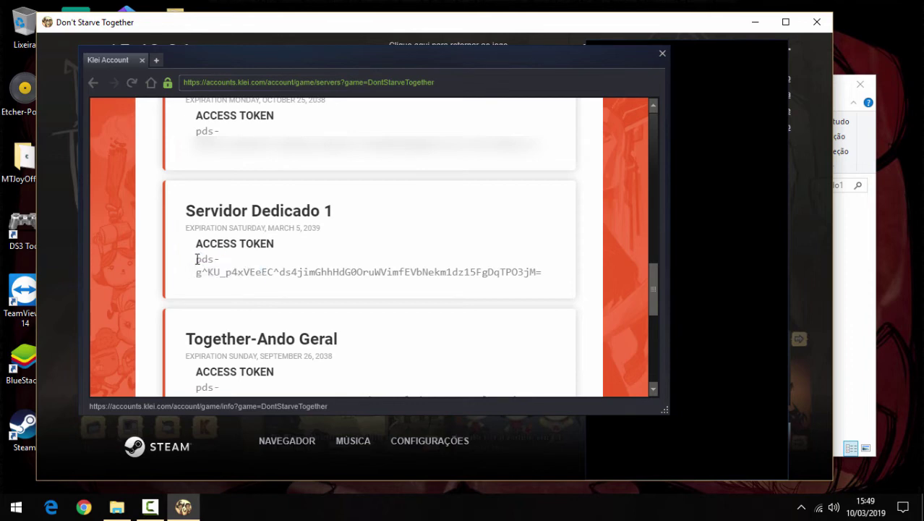